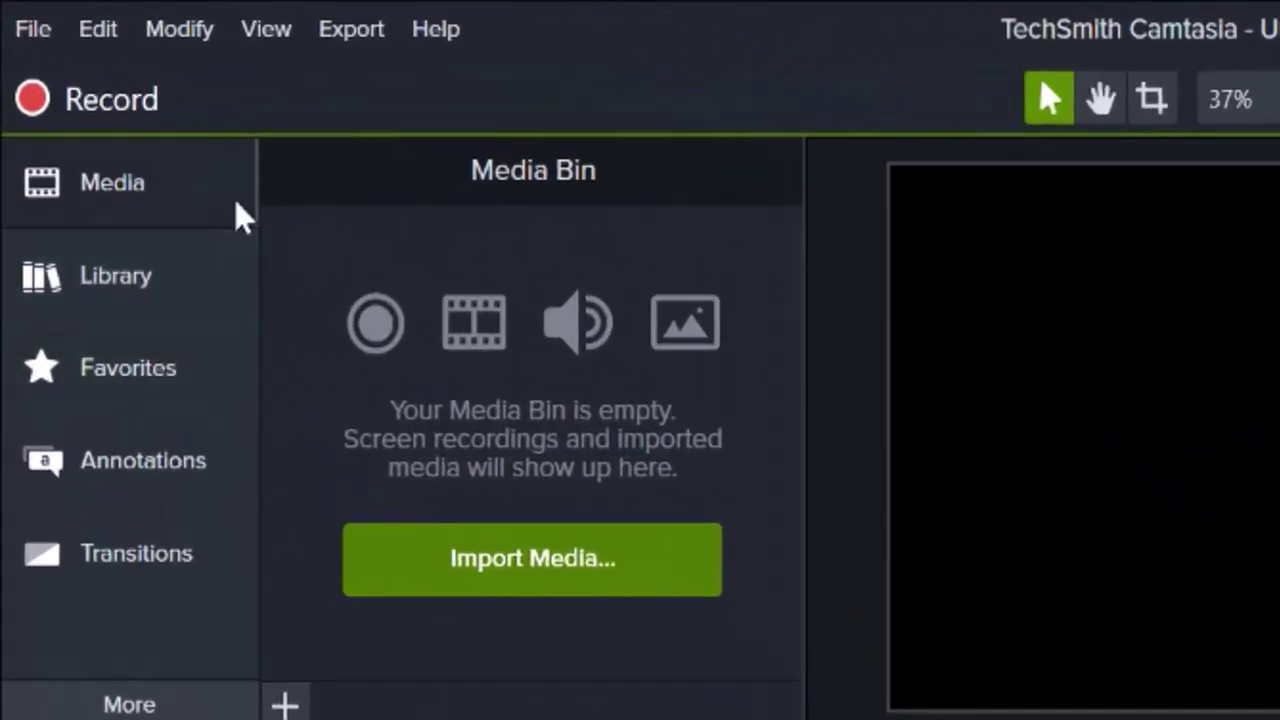
Step: Import the video file EVERYTHING DONE.avi from disk into the empty Media Bin
click(121, 183)
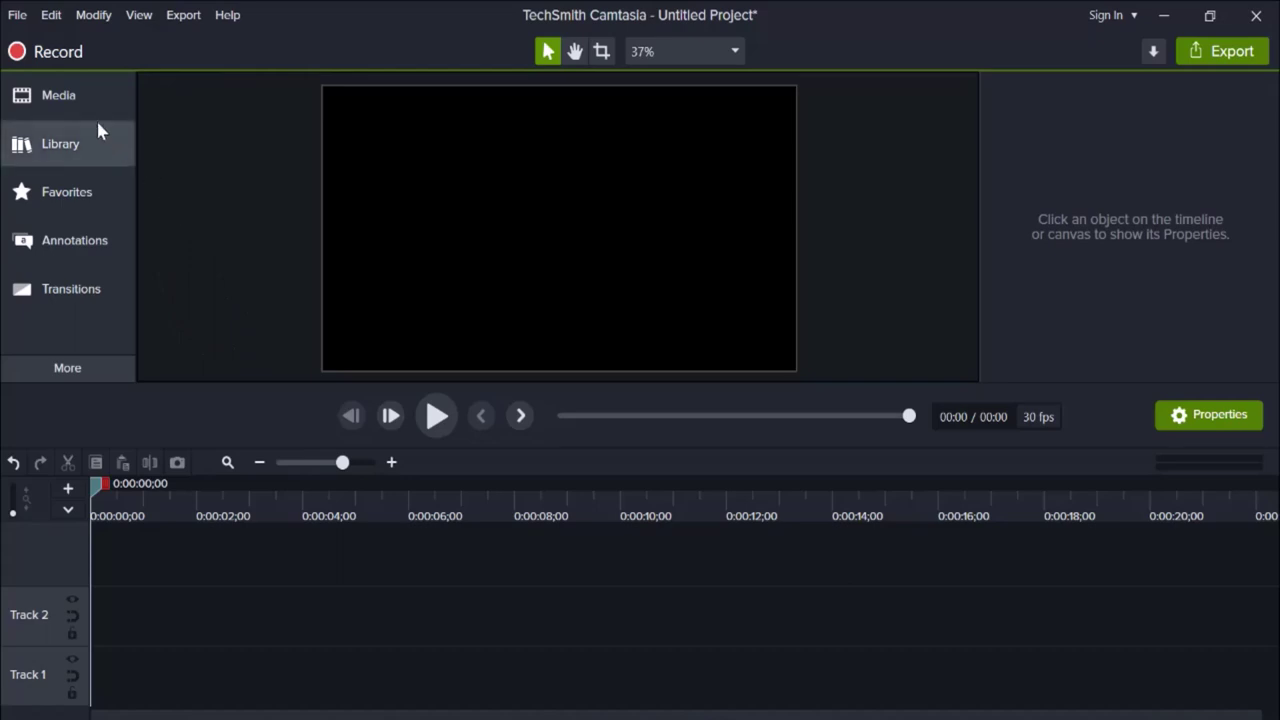
click(82, 96)
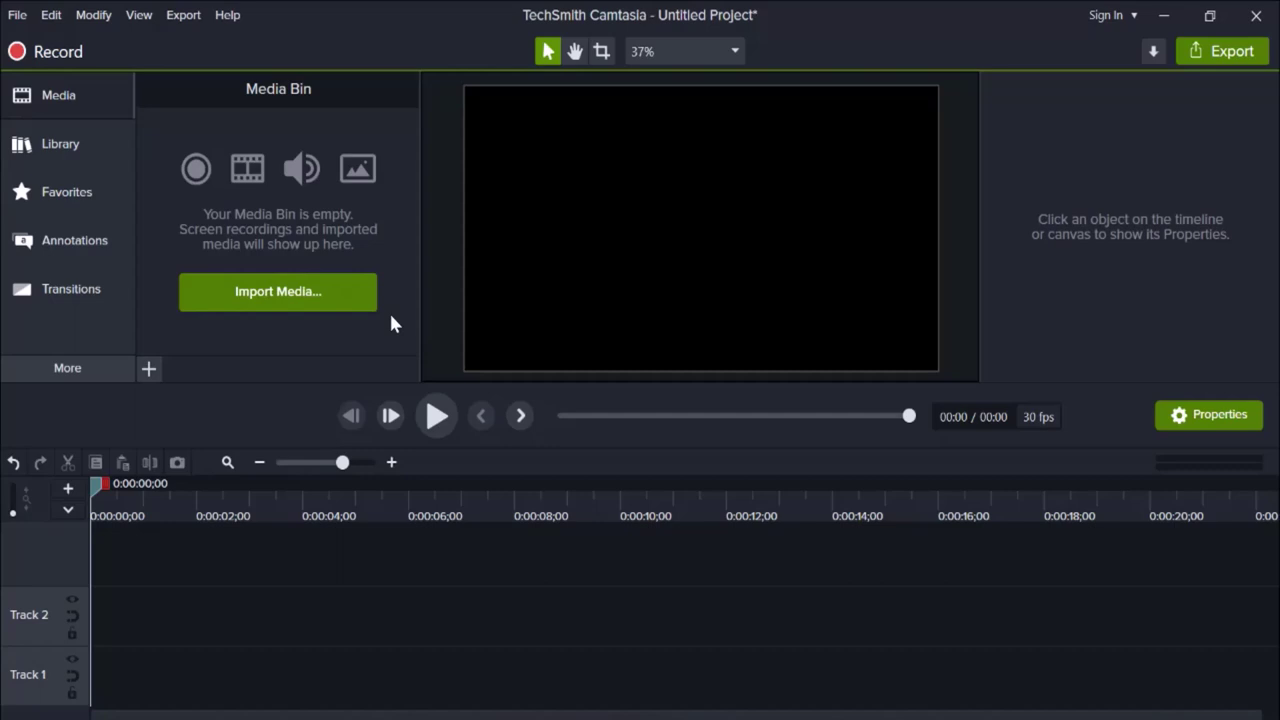
click(281, 305)
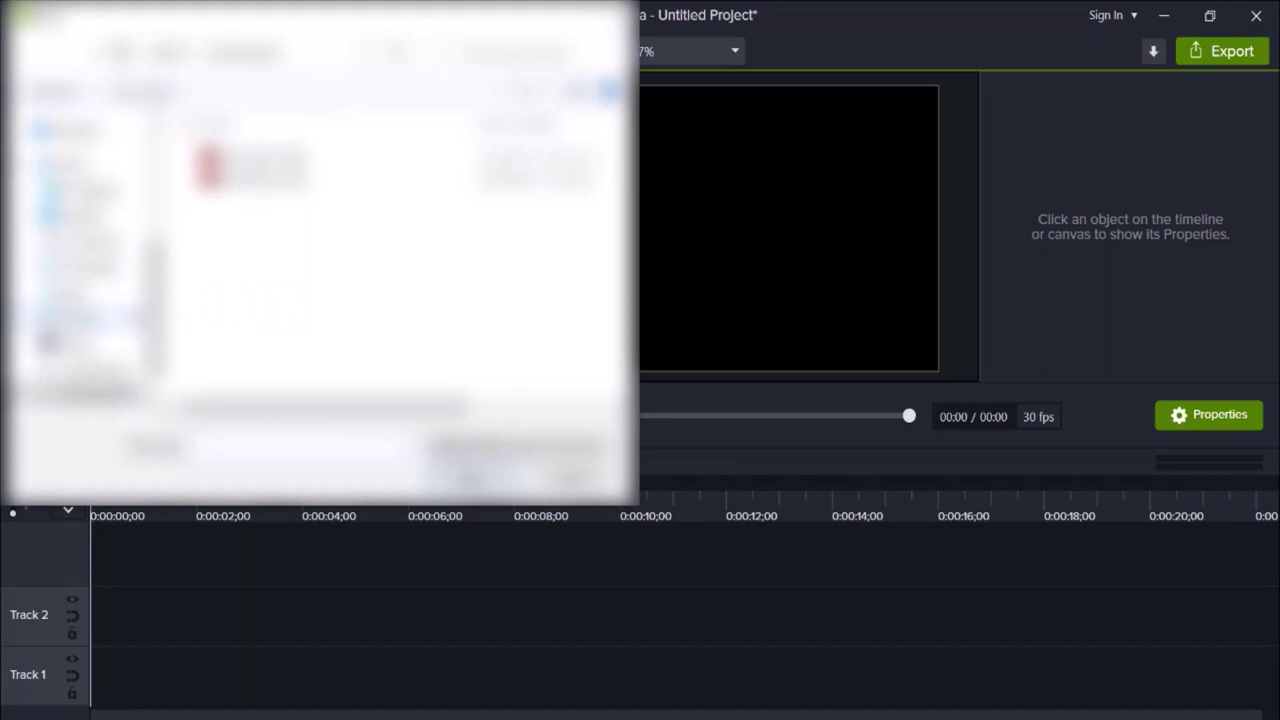
click(80, 265)
click(80, 213)
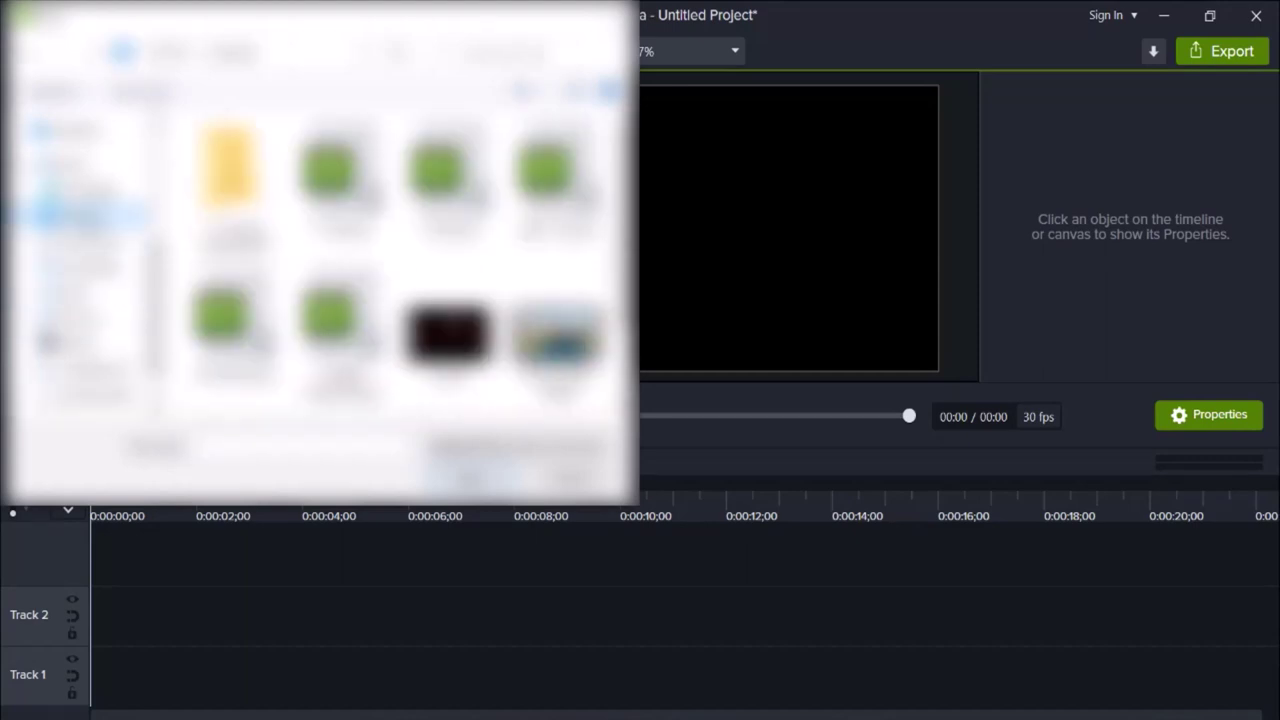
click(340, 330)
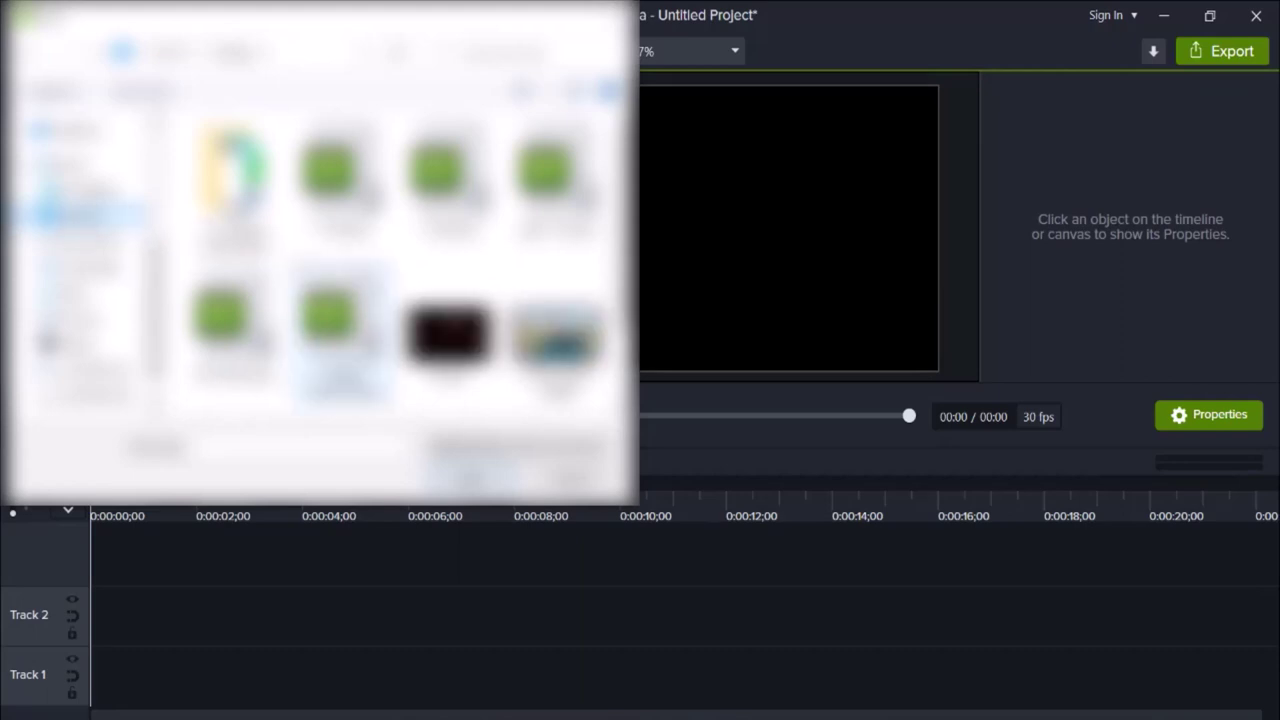
scroll(340, 300, down, 1)
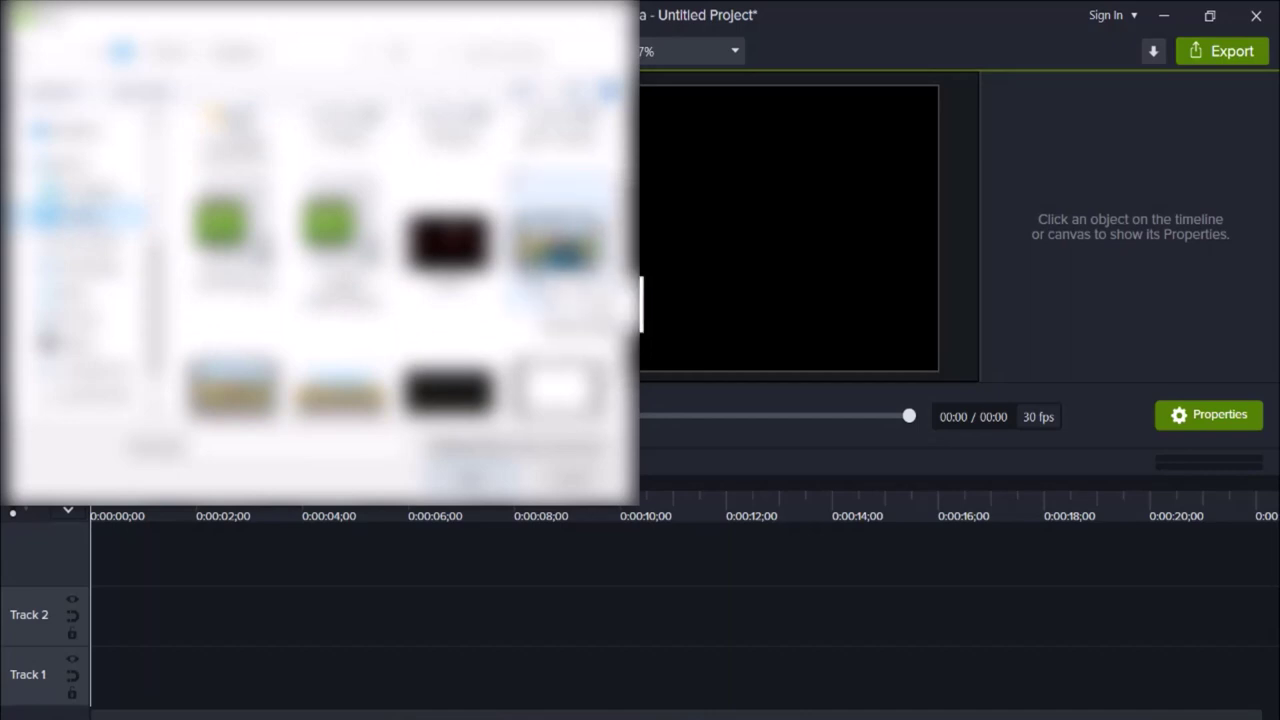
click(560, 240)
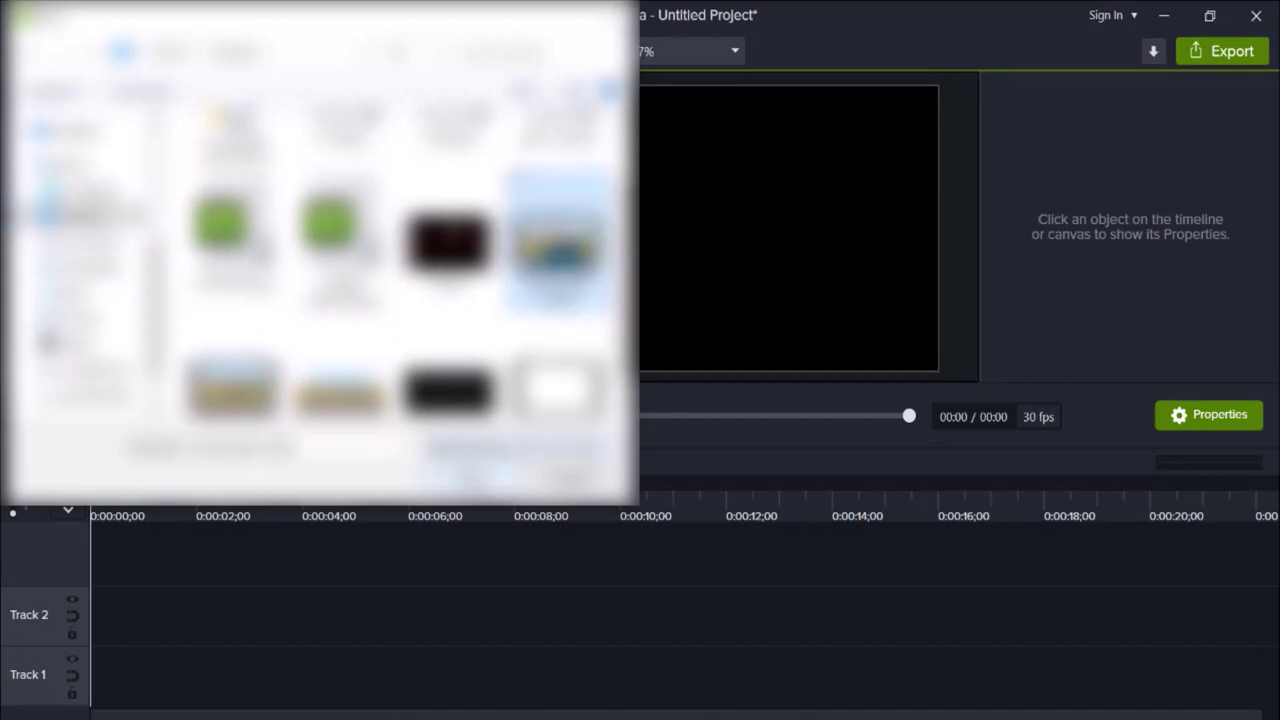
click(468, 478)
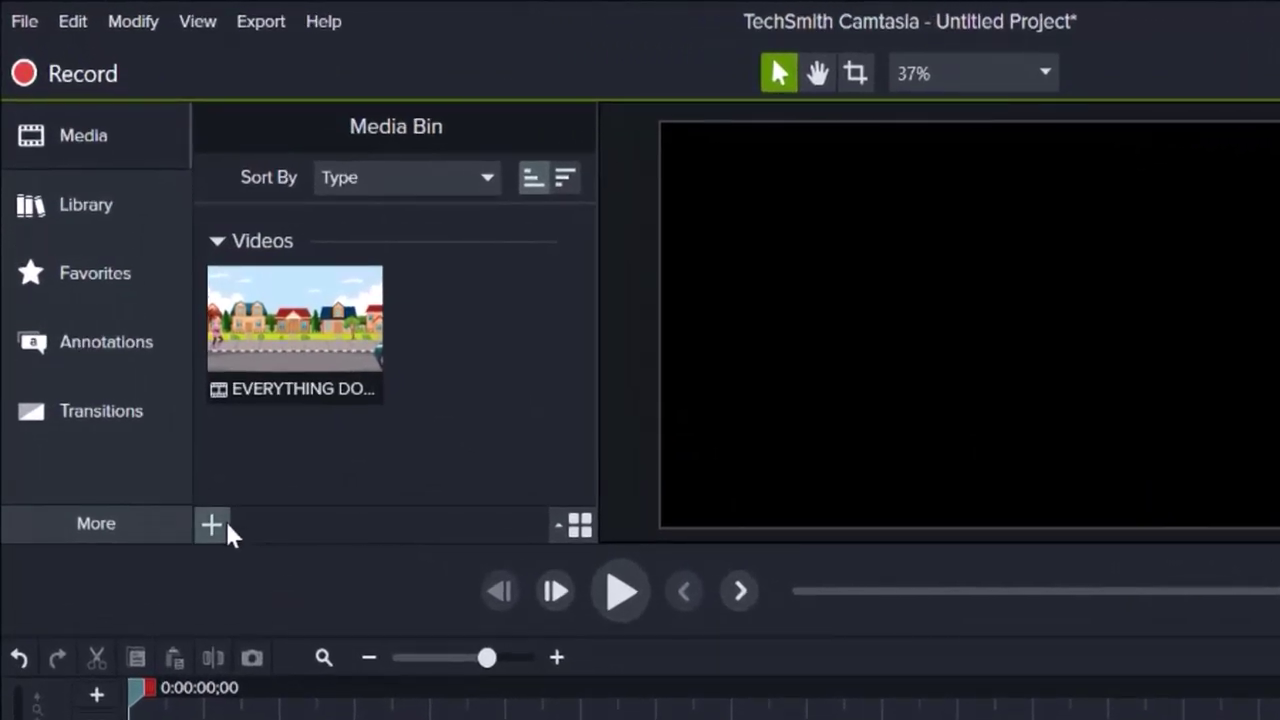
click(212, 525)
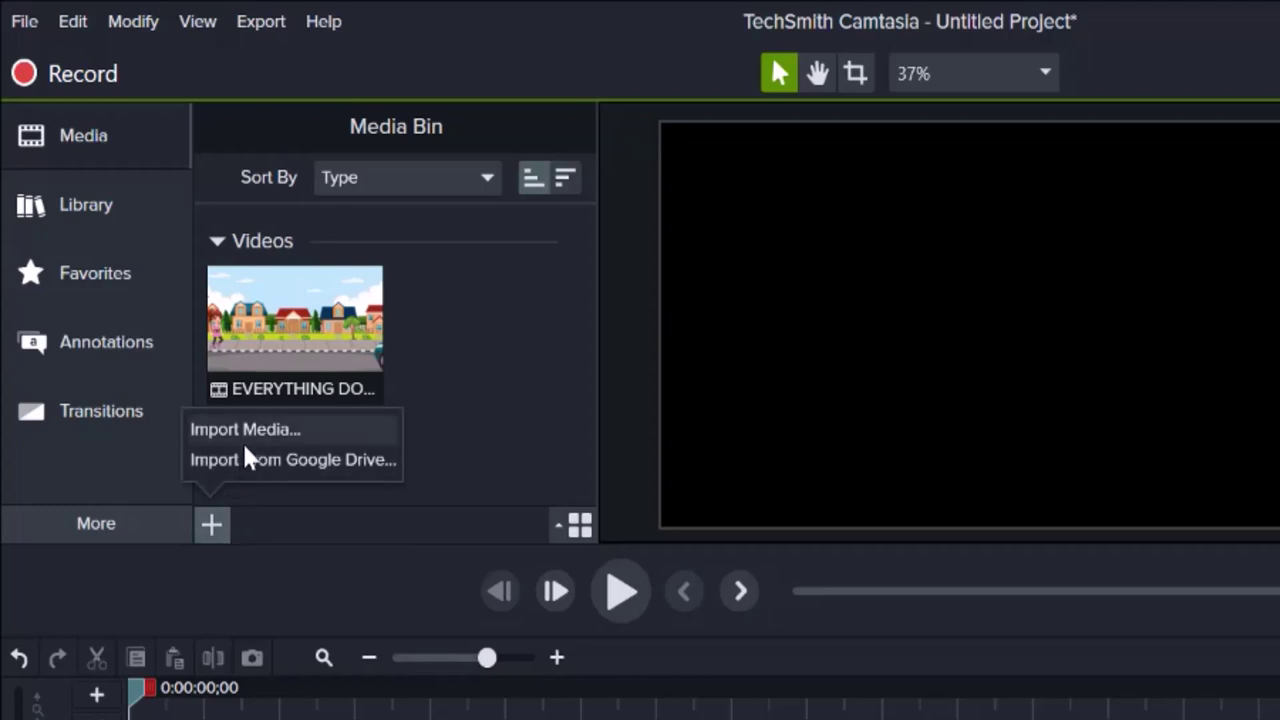
click(508, 405)
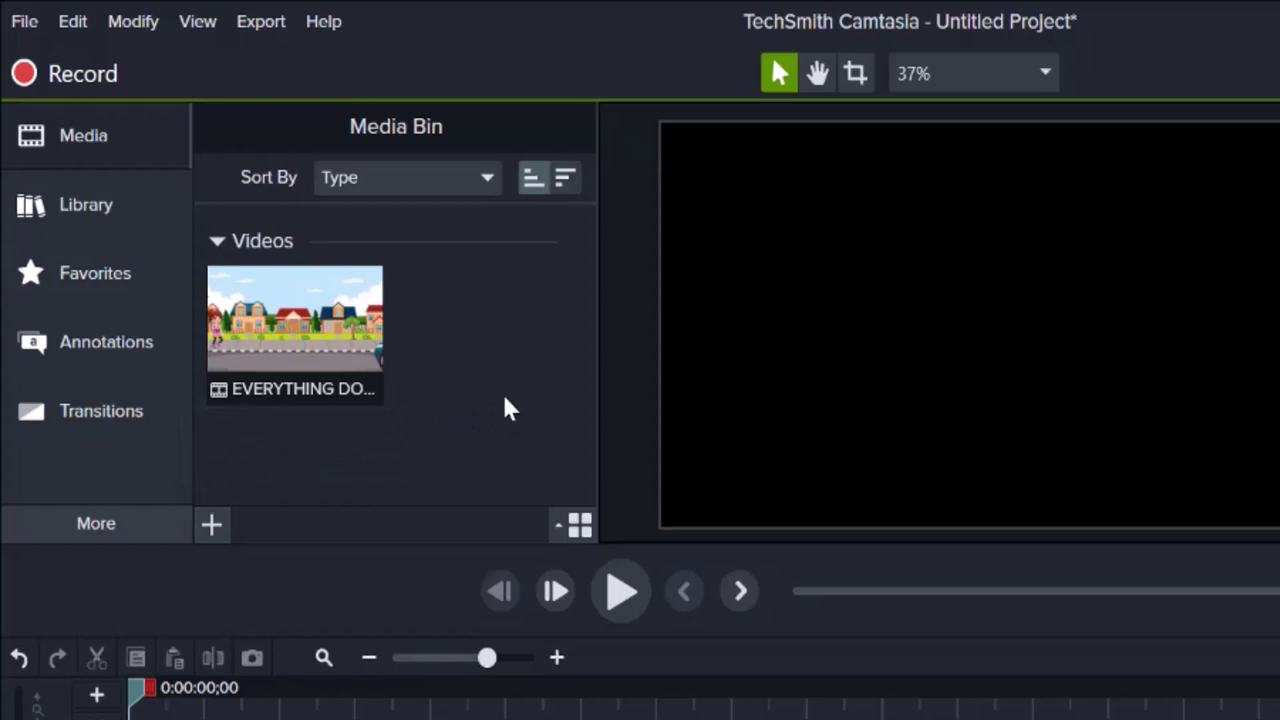
click(119, 203)
click(213, 530)
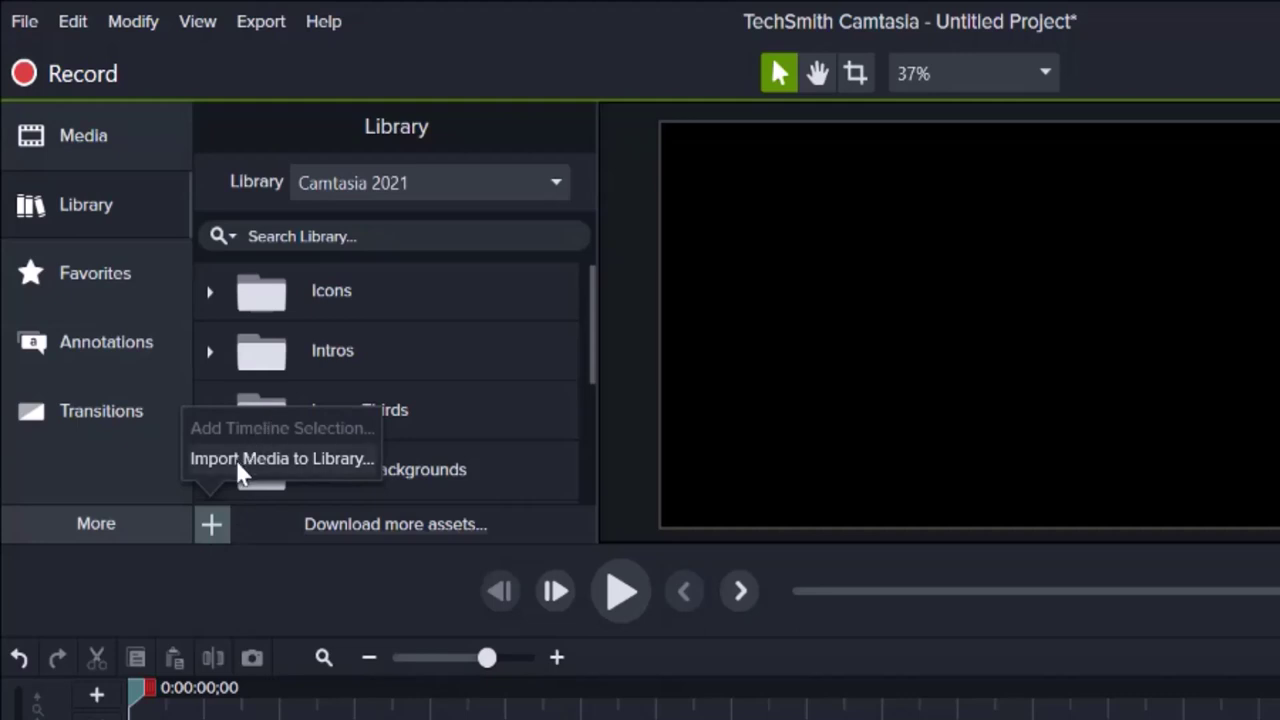
click(113, 274)
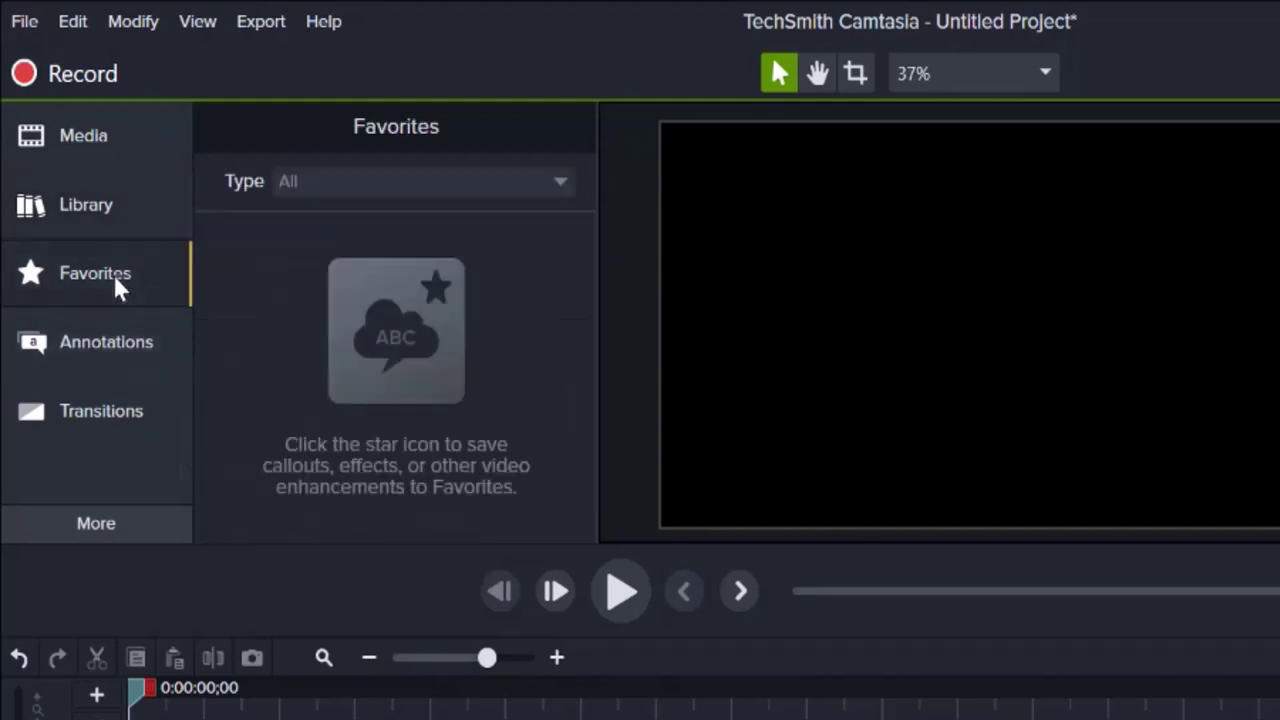
Step: Import the image bill.jpg from disk into the Media Bin alongside the video
click(104, 132)
click(220, 519)
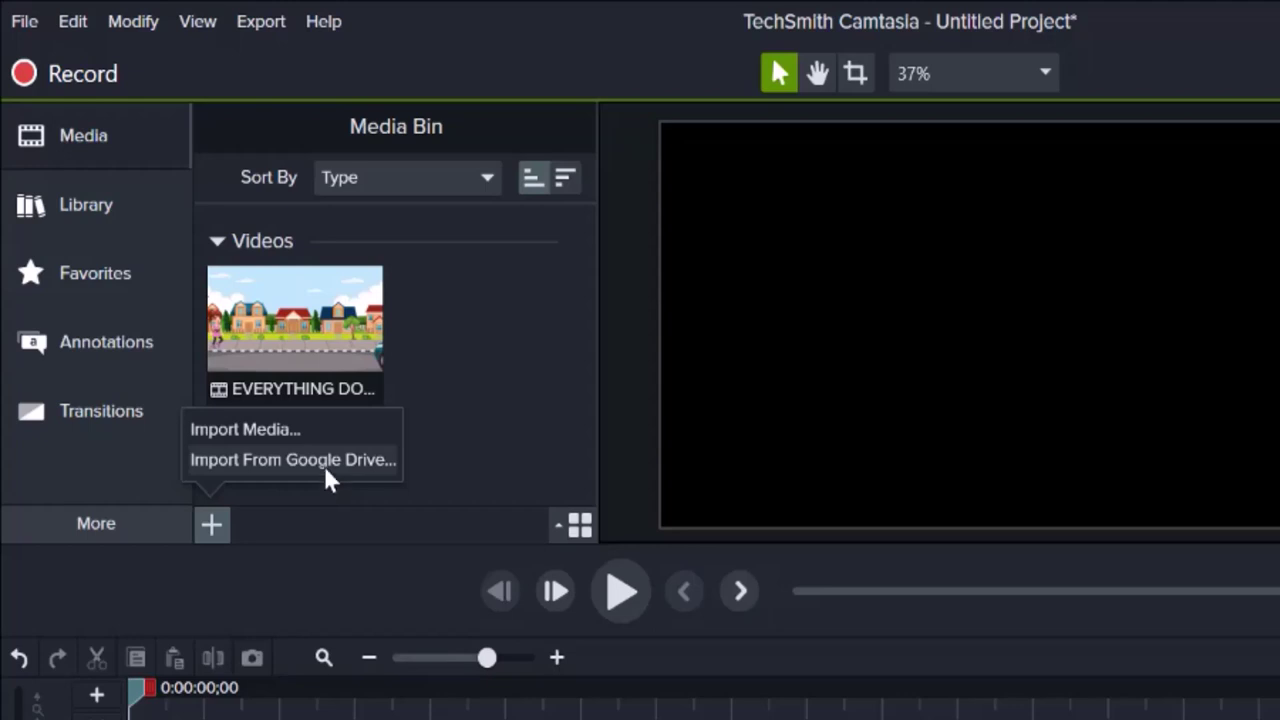
click(314, 436)
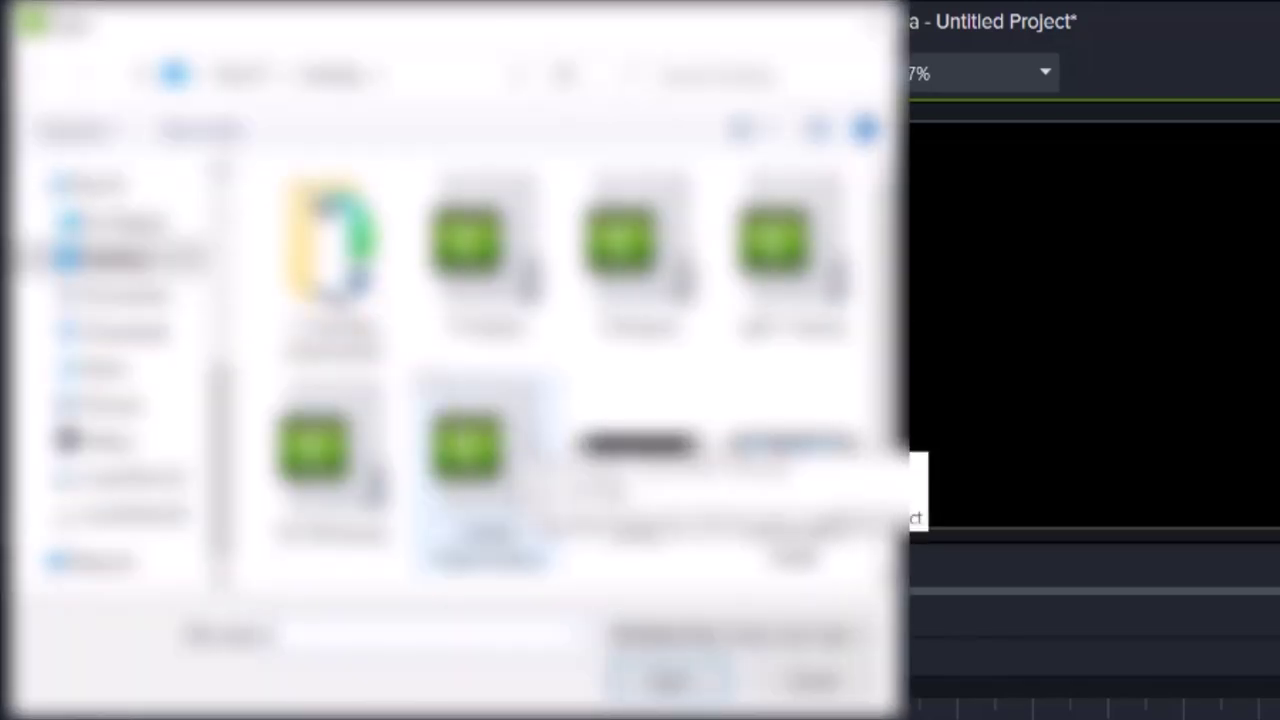
scroll(520, 440, down, 2)
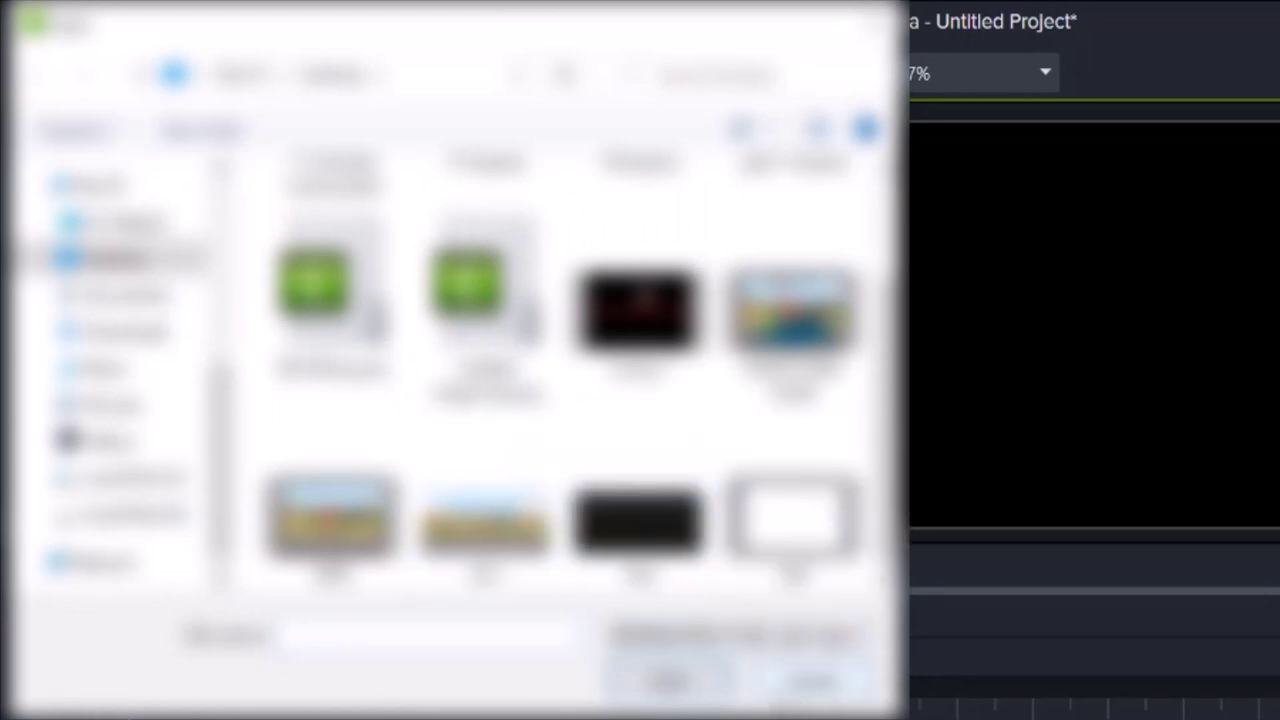
click(110, 404)
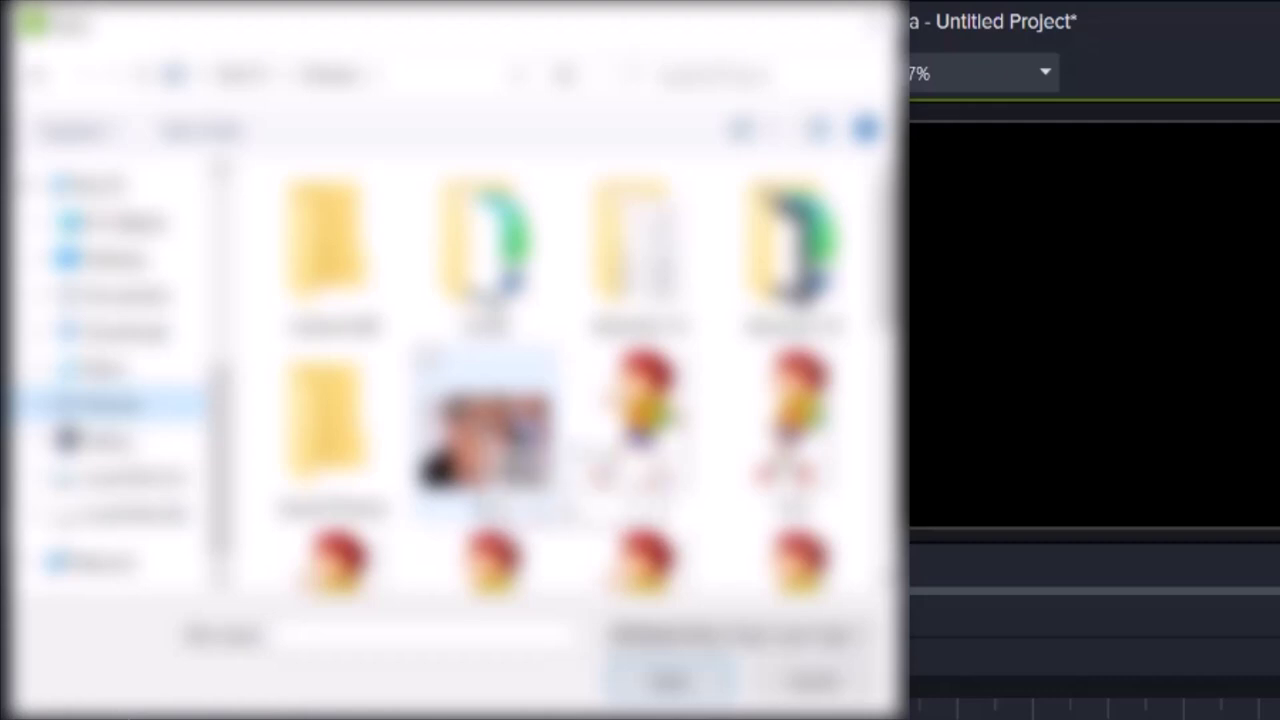
click(485, 430)
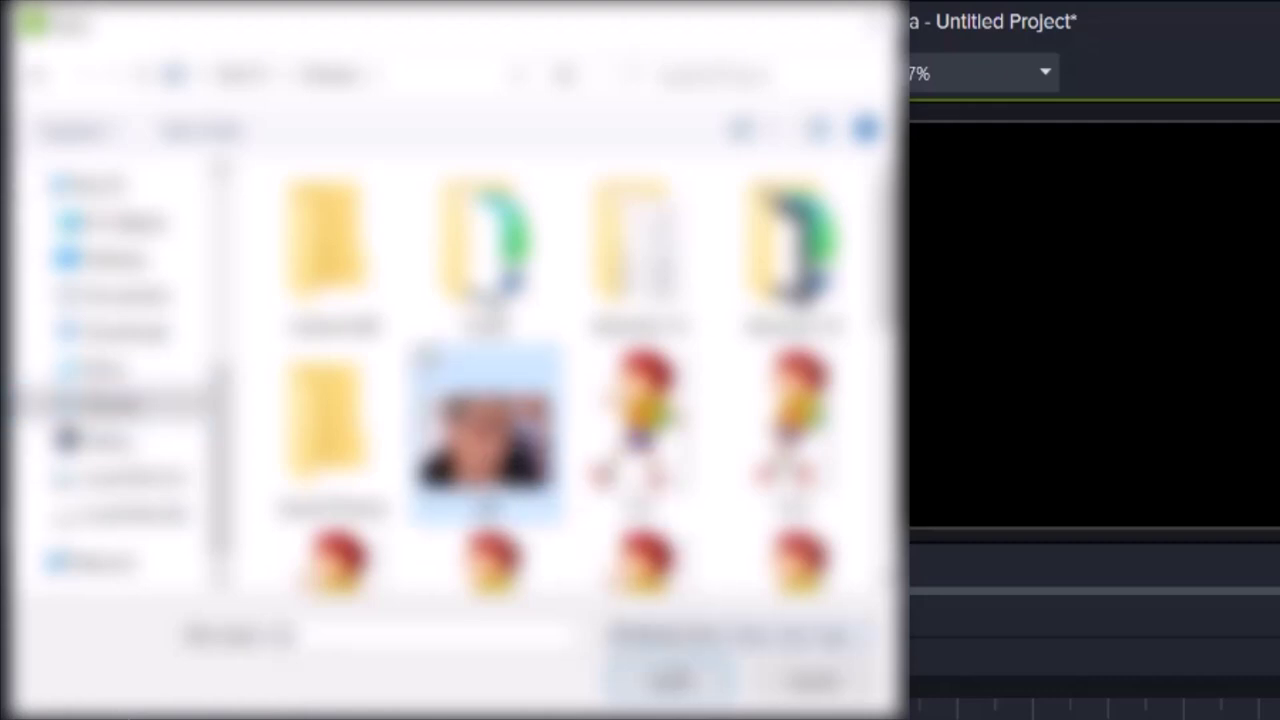
click(668, 679)
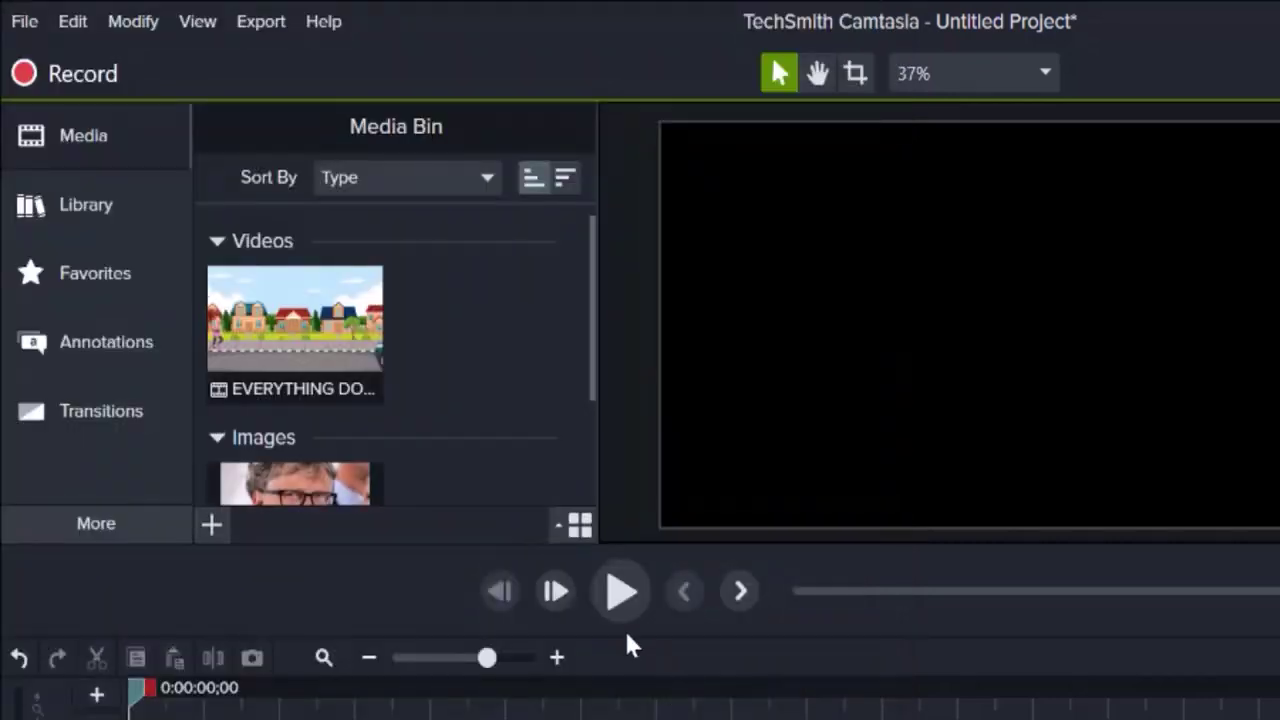
scroll(396, 457, down, 2)
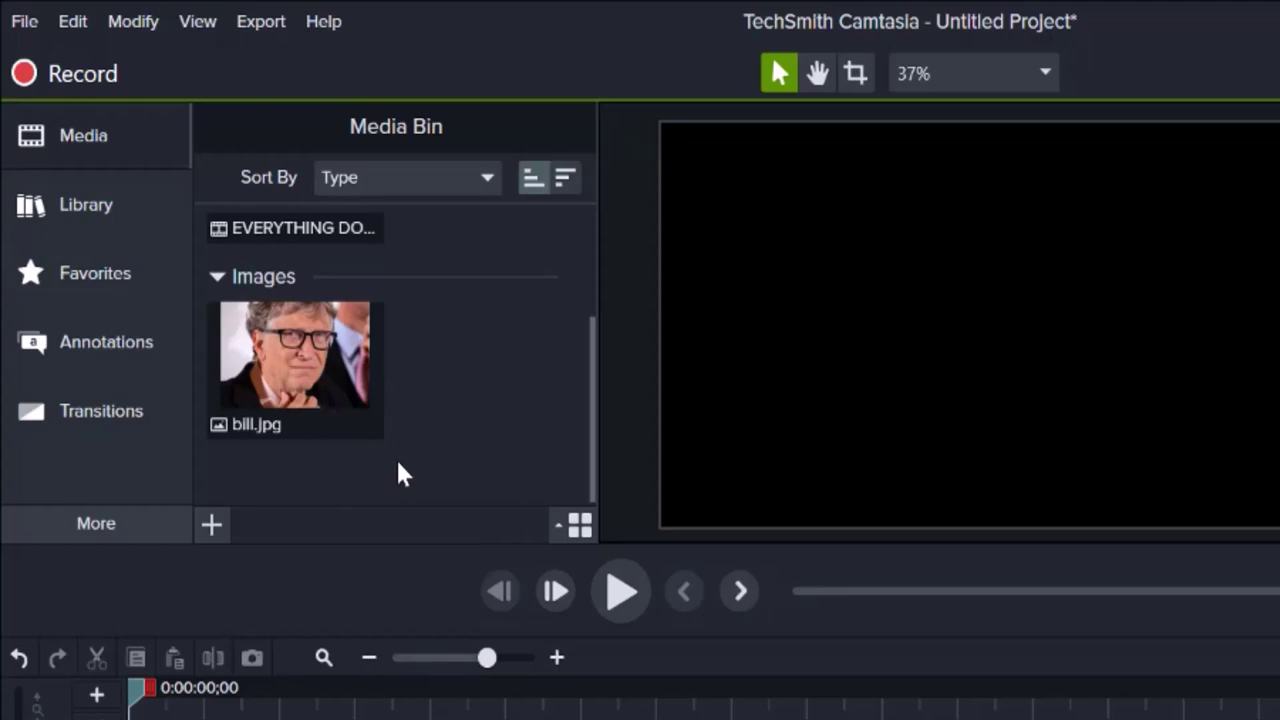
Step: Import the eight walking-boy images Im3.png to Im10.png together into the Media Bin
click(212, 524)
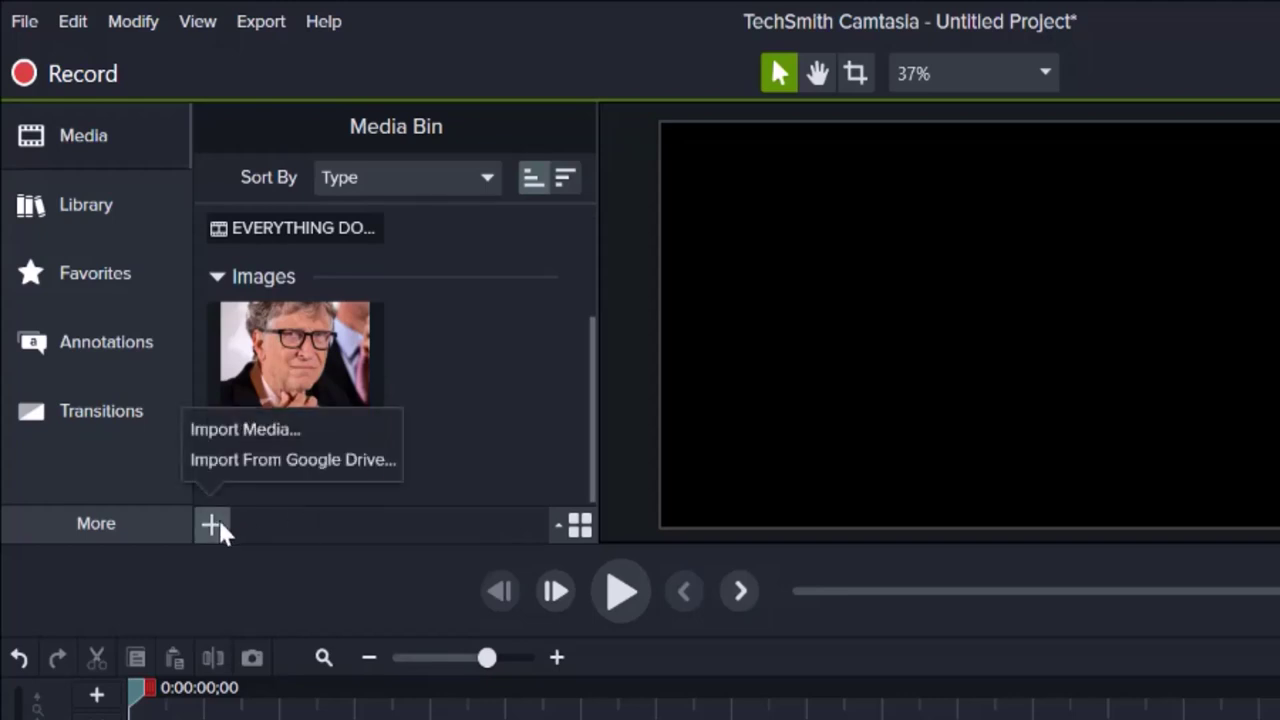
click(300, 431)
scroll(485, 400, down, 3)
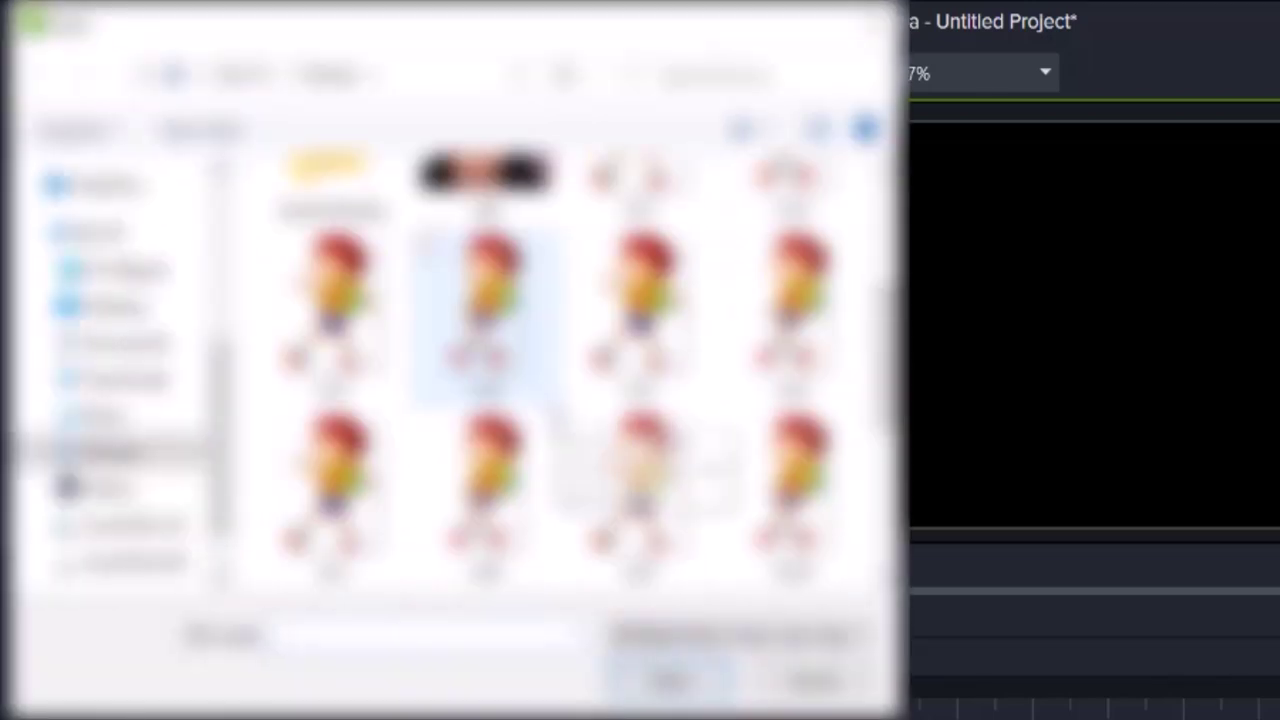
drag(875, 498, 322, 294)
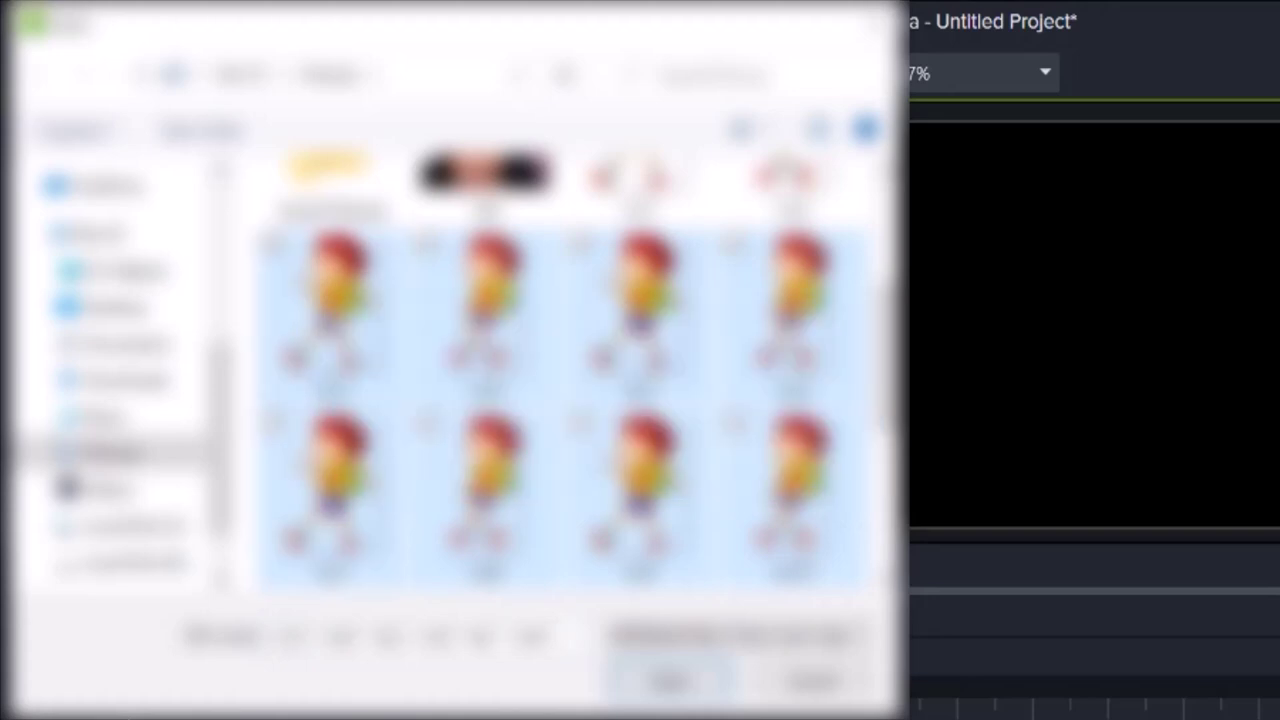
key(ctrl)
click(672, 678)
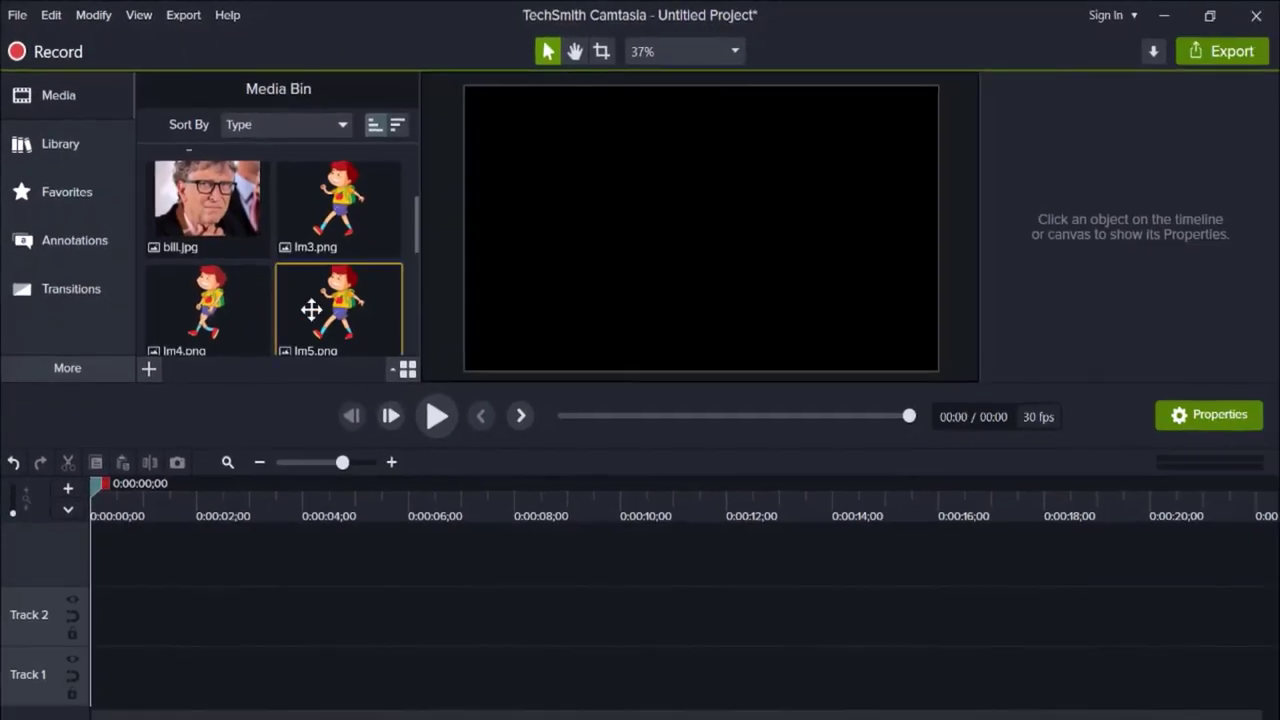
scroll(377, 385, down, 5)
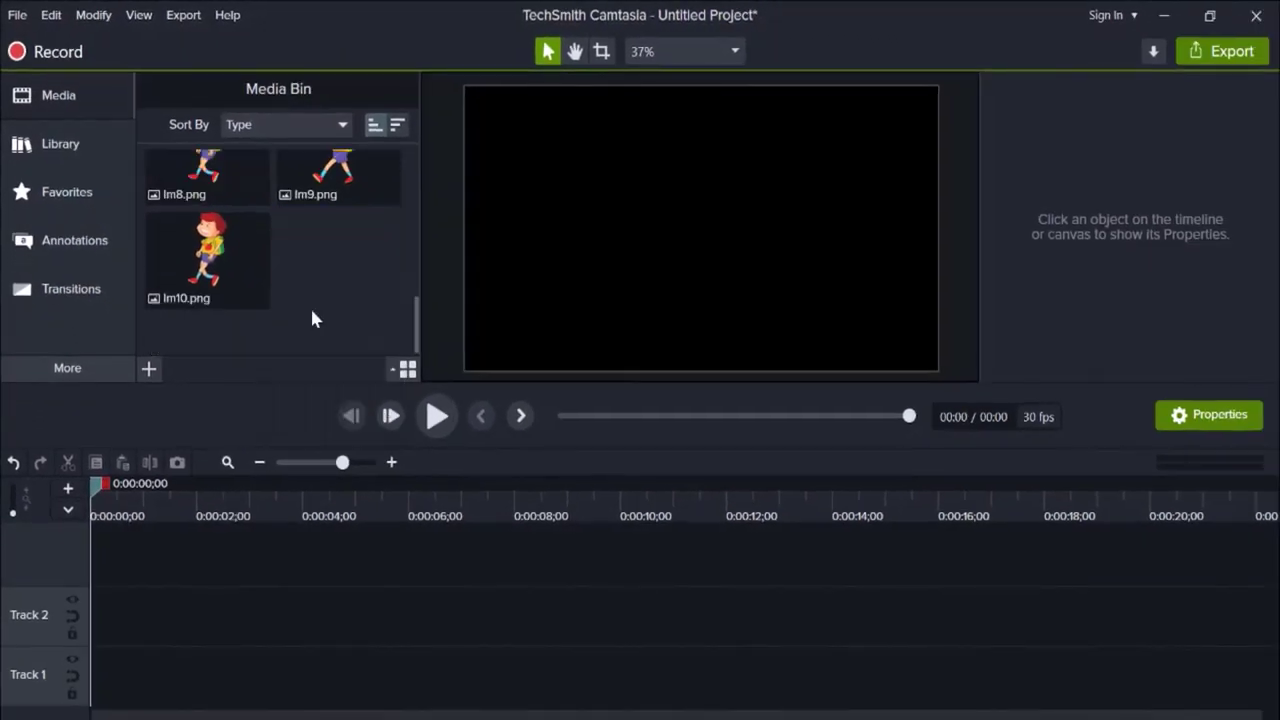
scroll(312, 314, up, 5)
scroll(312, 314, down, 5)
scroll(312, 314, up, 5)
scroll(312, 314, down, 5)
scroll(312, 314, up, 5)
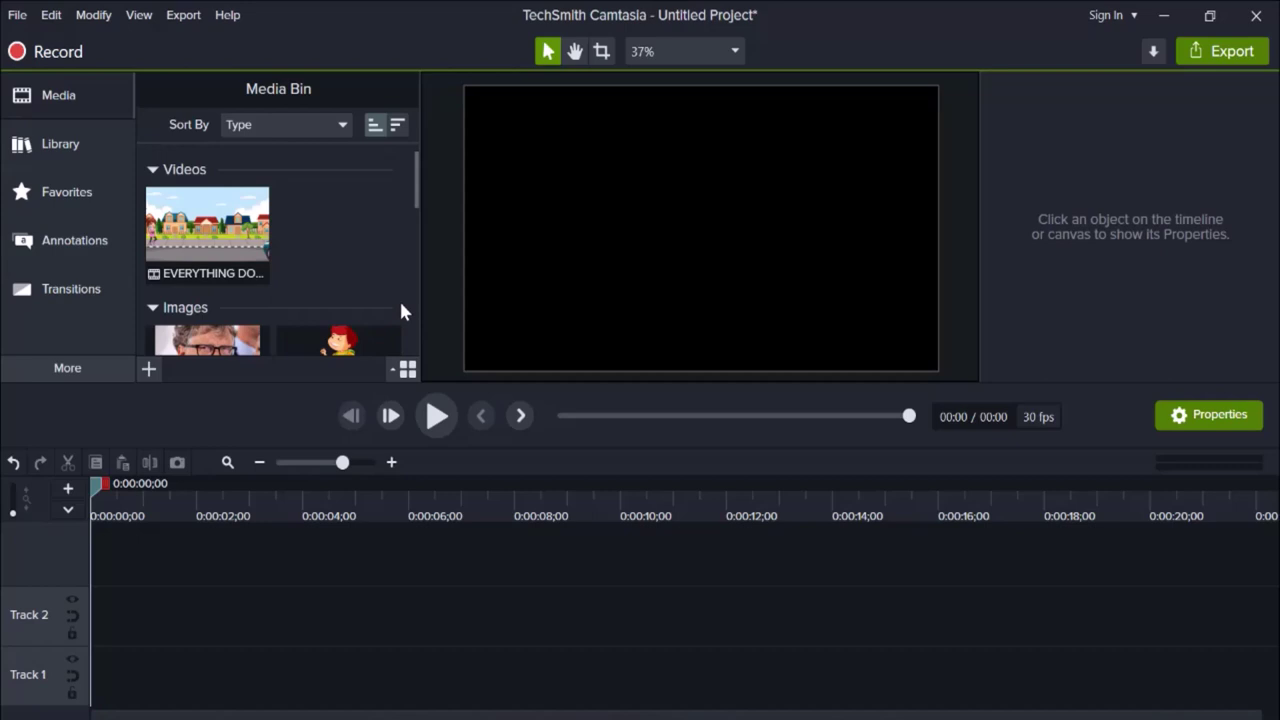
Step: Place the EVERYTHING DONE video at the start of Track 1, then preview it and return the playhead to the beginning
drag(207, 225, 565, 267)
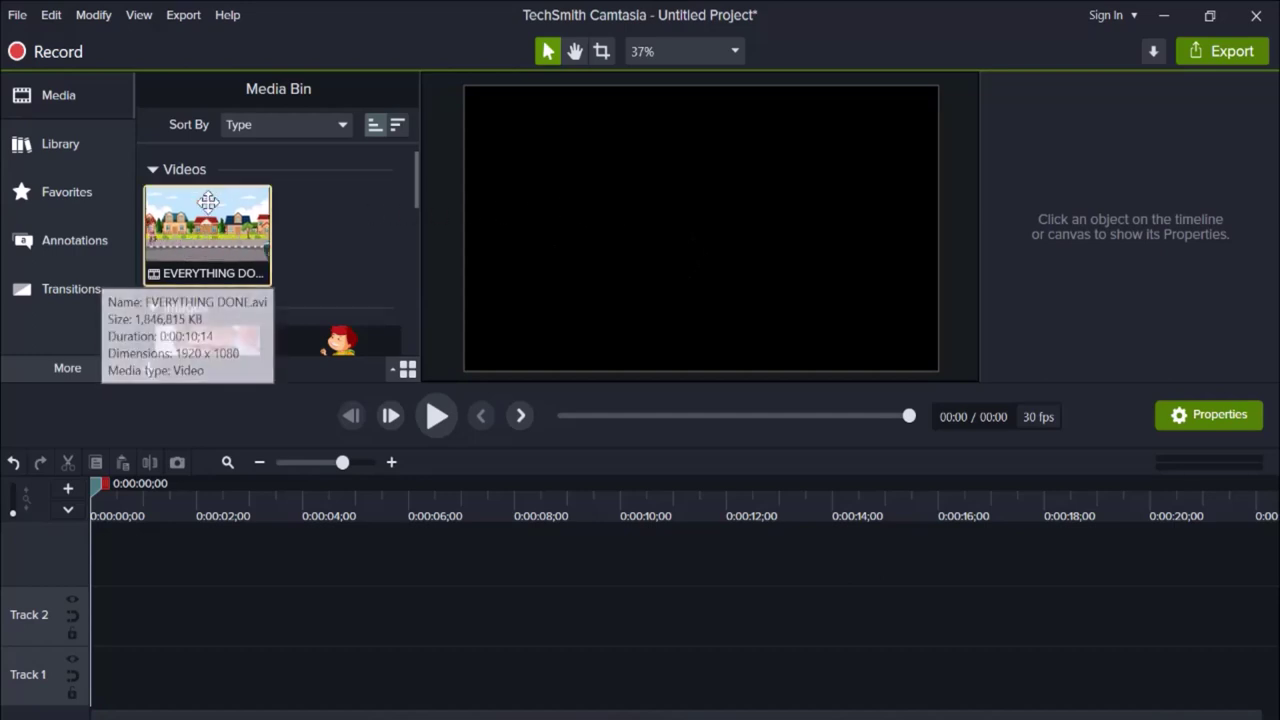
drag(208, 198, 86, 698)
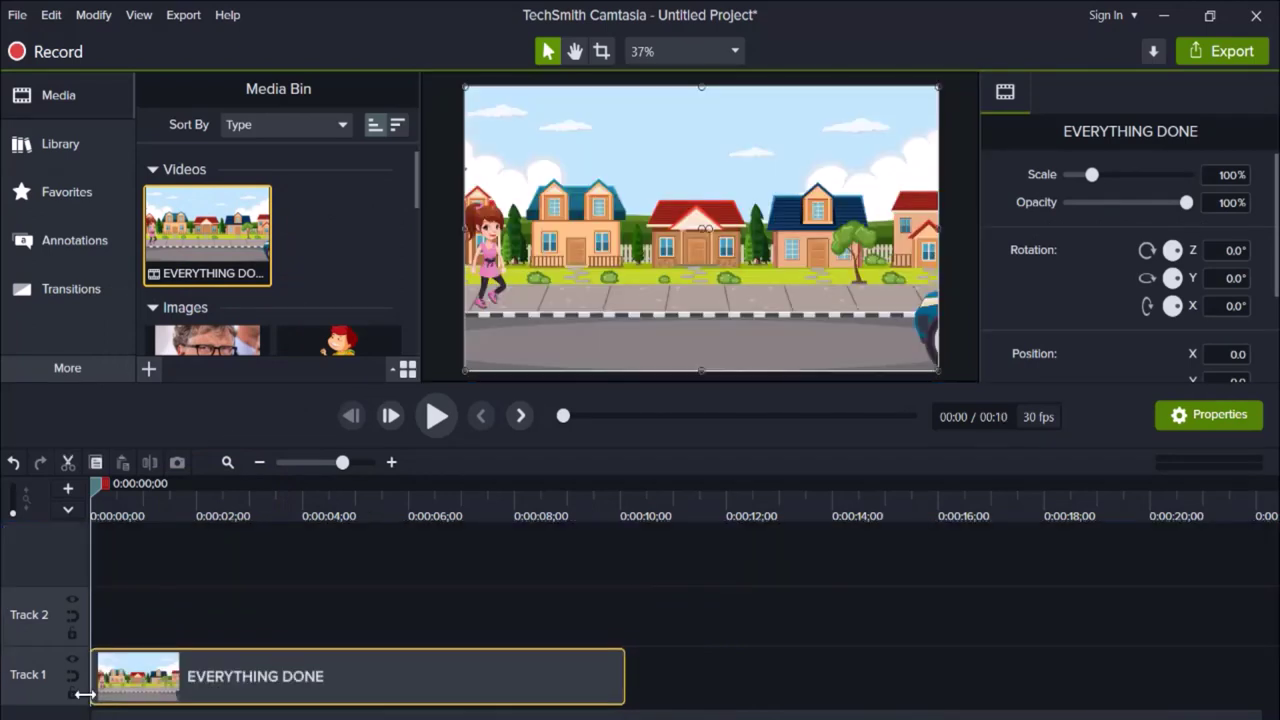
click(437, 416)
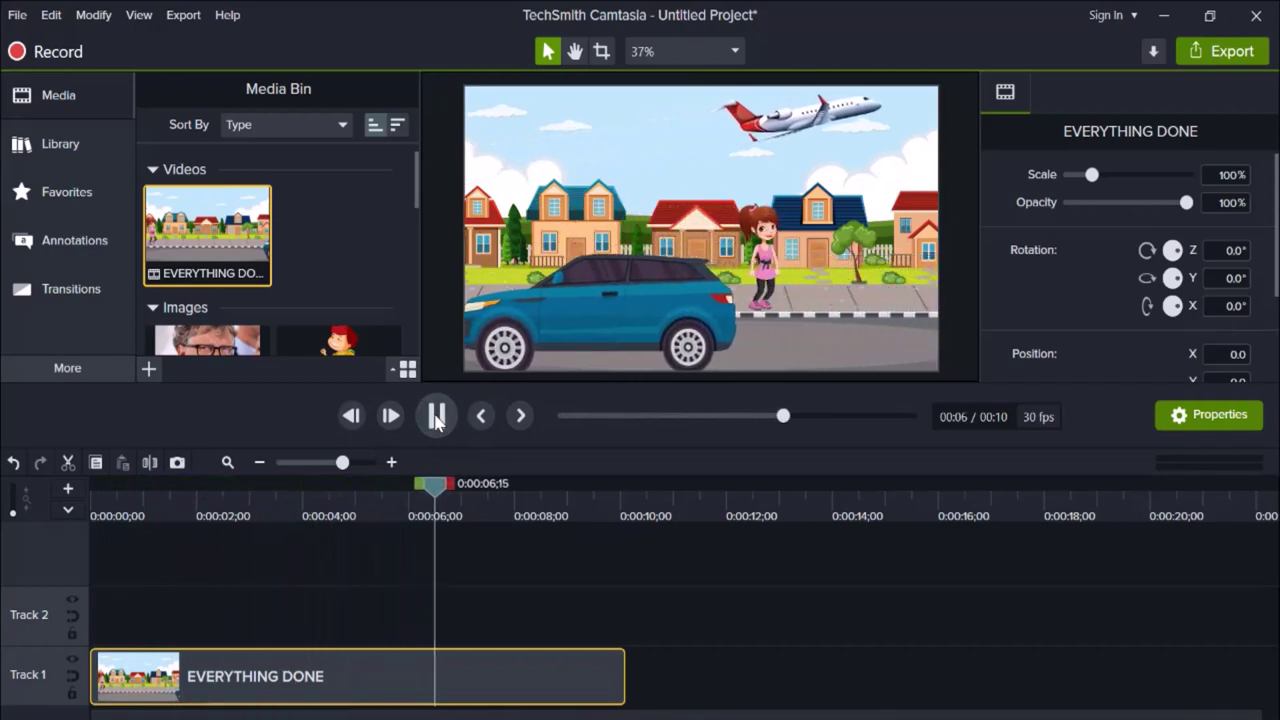
click(437, 417)
drag(436, 488, 52, 515)
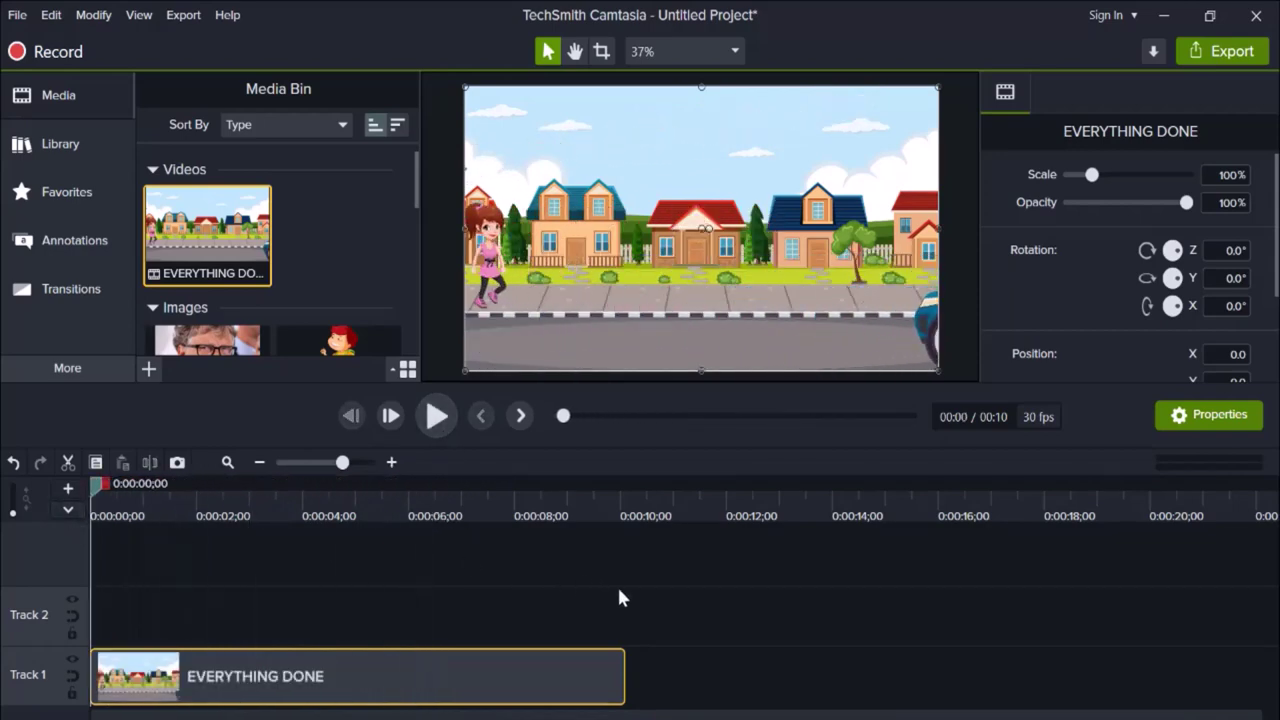
Step: Delete the EVERYTHING DONE clip from Track 1
drag(672, 628, 583, 685)
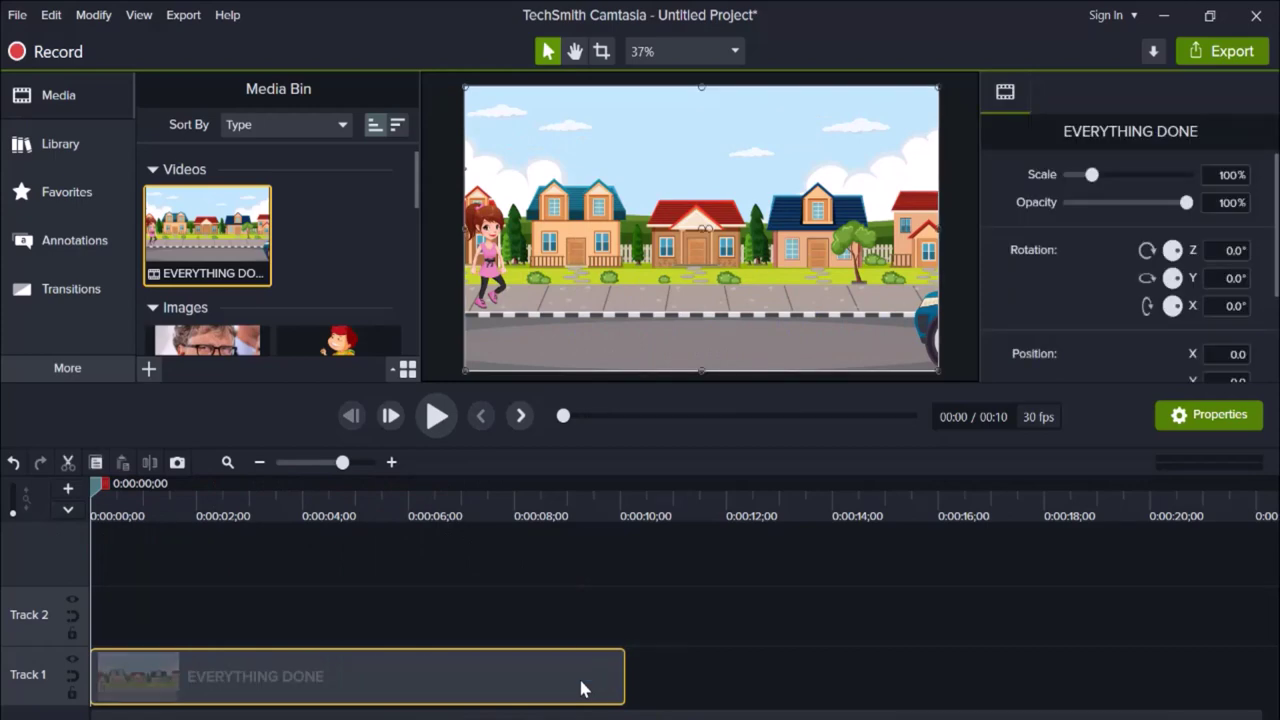
key(Delete)
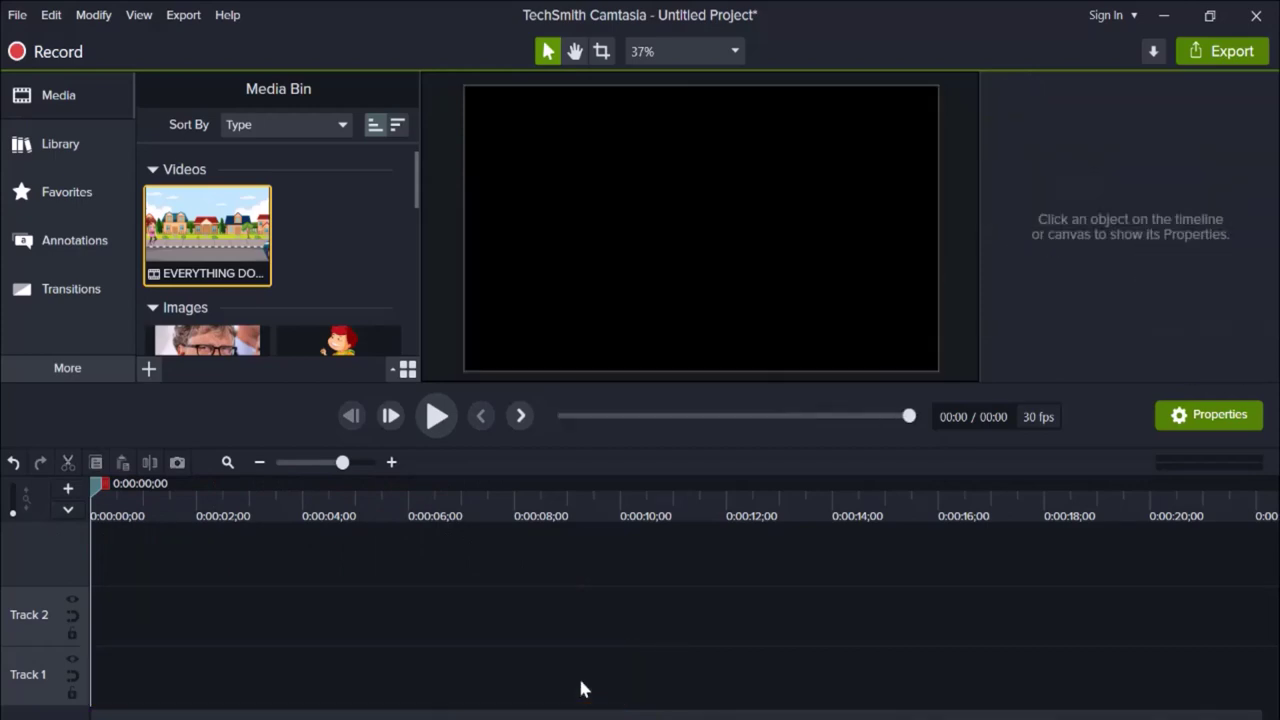
Step: Add the EVERYTHING DONE video to the project by placing it centred on the canvas
drag(207, 232, 697, 240)
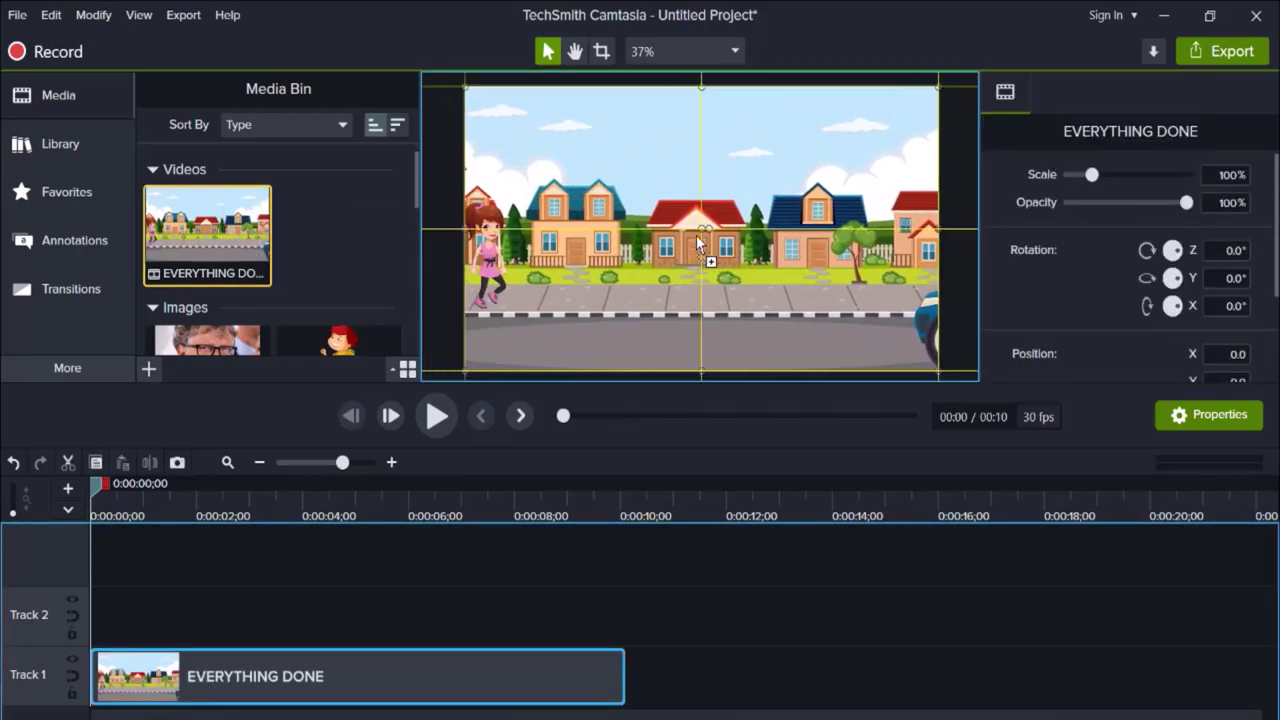
drag(696, 235, 696, 235)
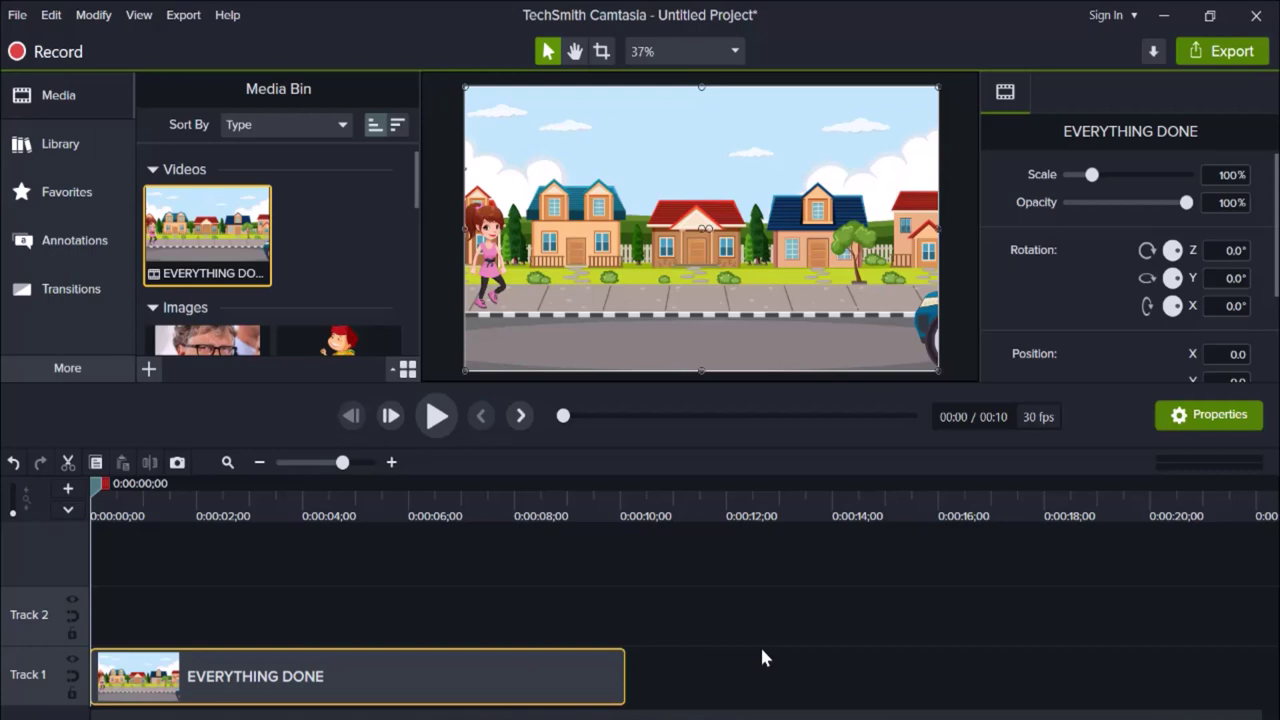
click(70, 96)
click(70, 96)
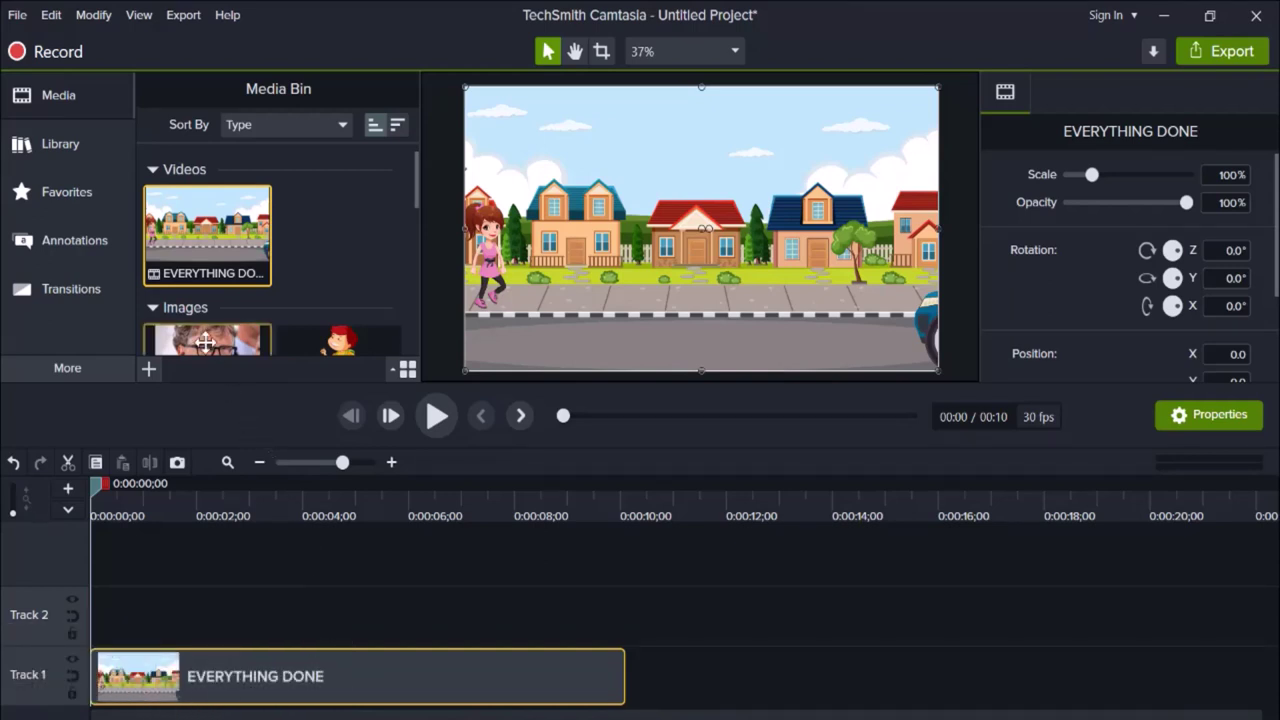
scroll(205, 342, down, 1)
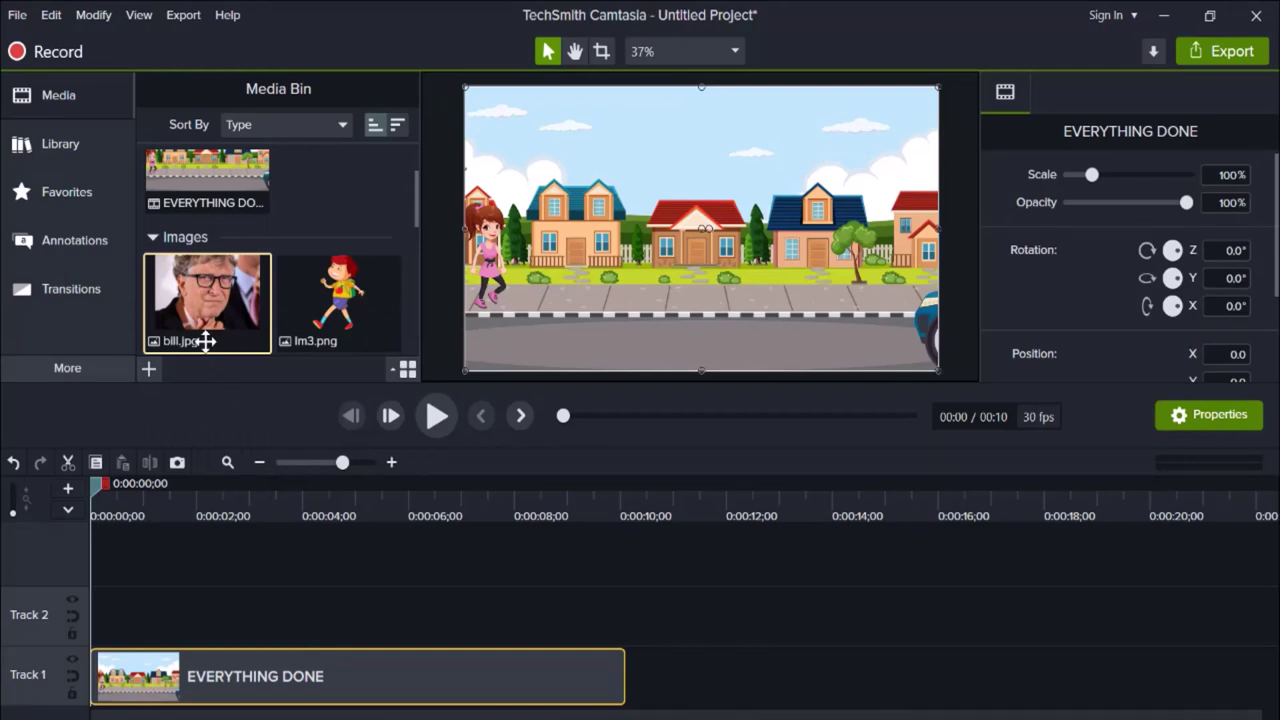
Step: Place the bill.jpg image at the start of Track 2 above the EVERYTHING DONE clip and preview the overlay
drag(205, 341, 80, 632)
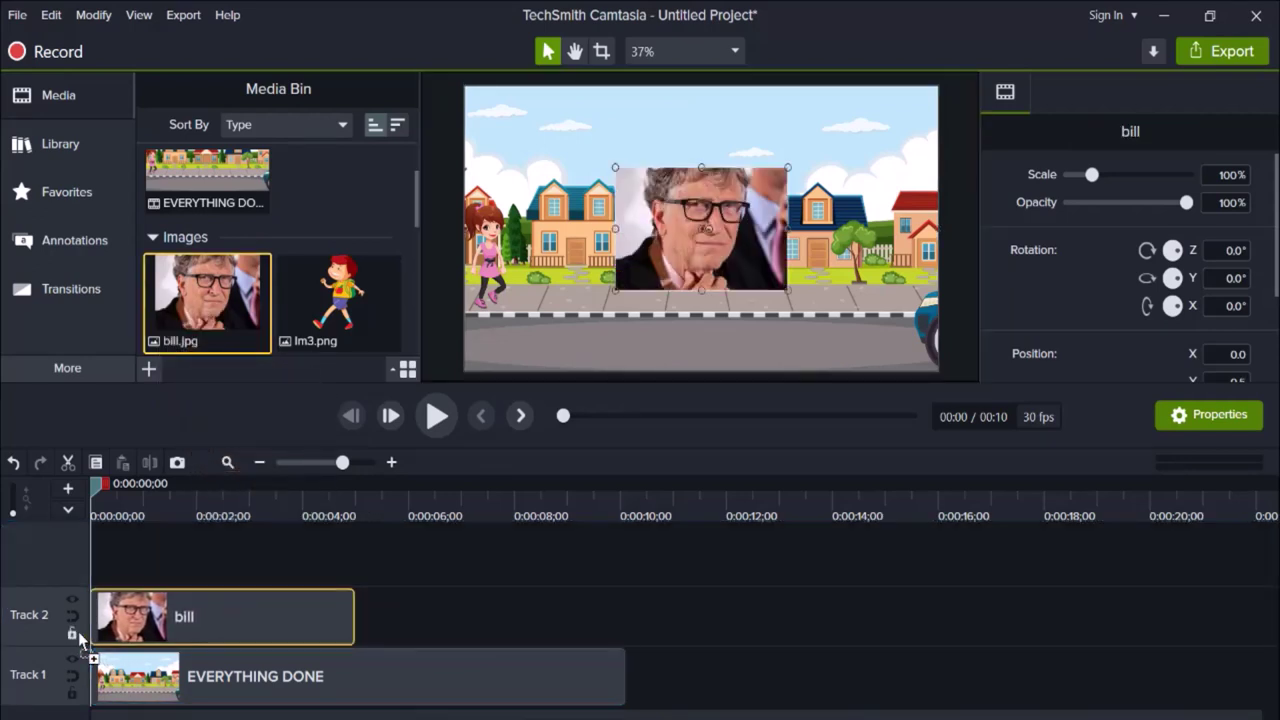
click(435, 418)
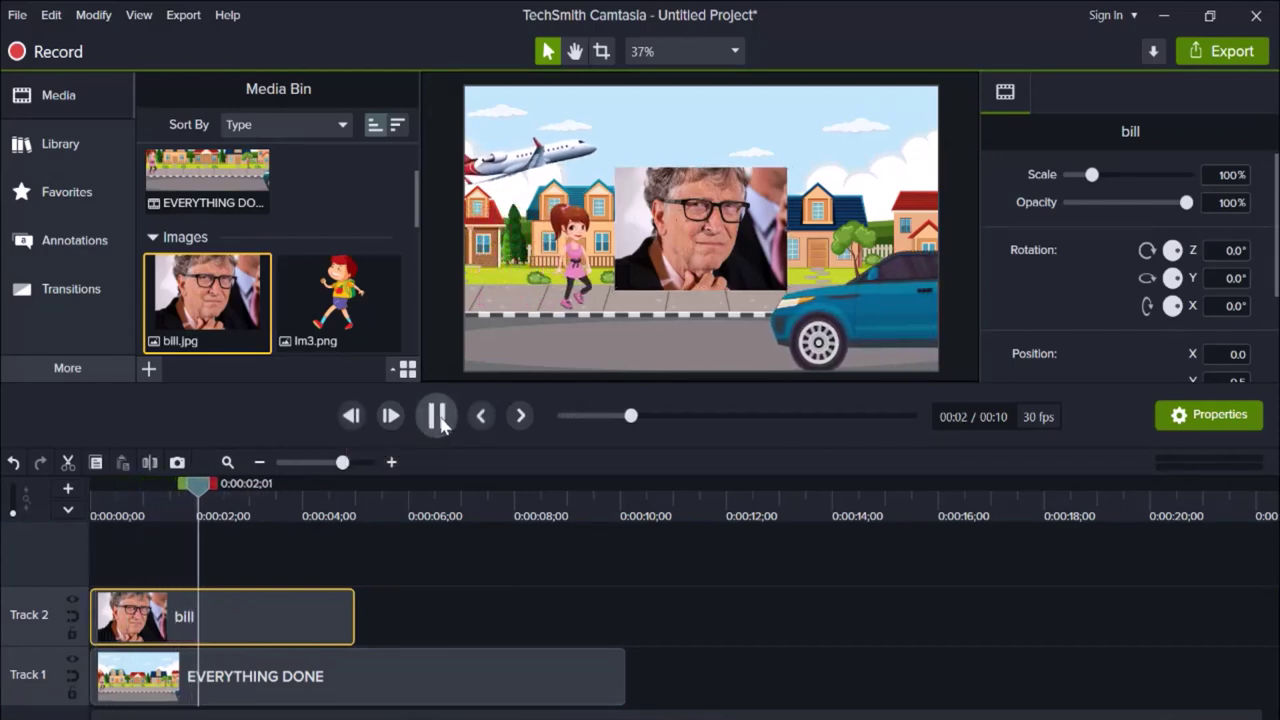
click(437, 418)
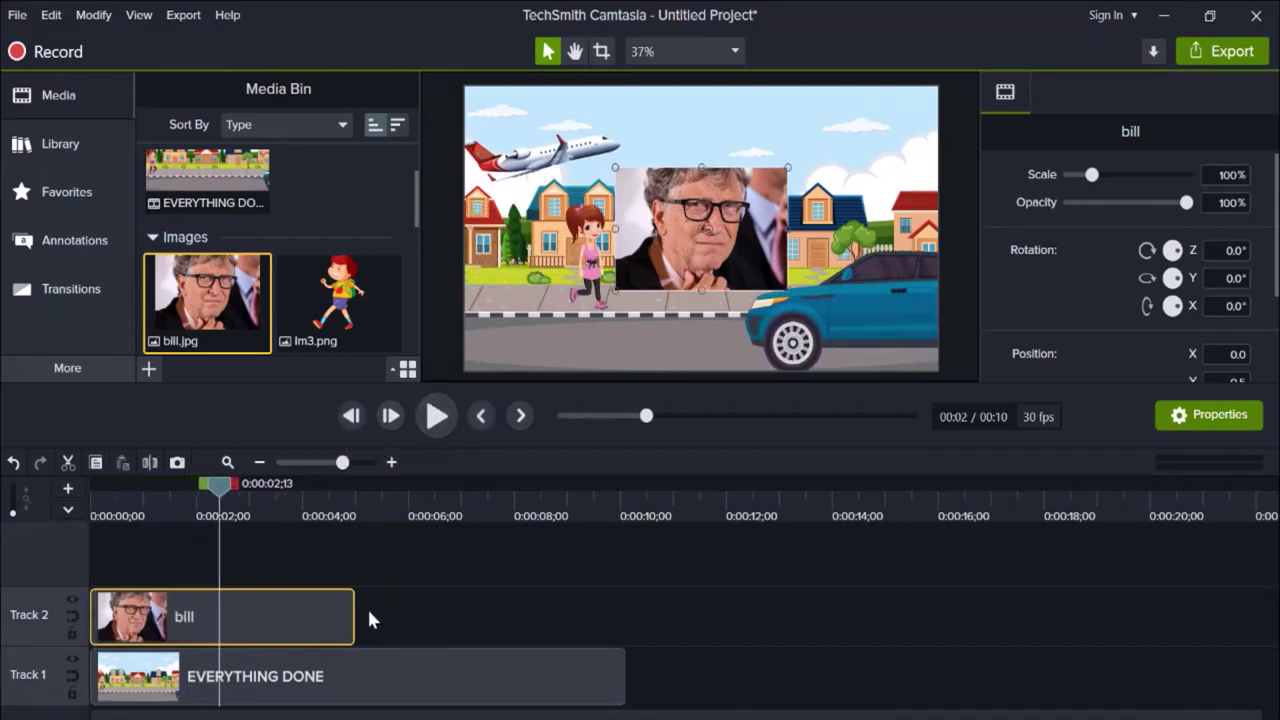
Step: Shift the bill image to the canvas's upper-right area and move its clip to Track 1 directly after the EVERYTHING DONE clip
drag(662, 236, 793, 174)
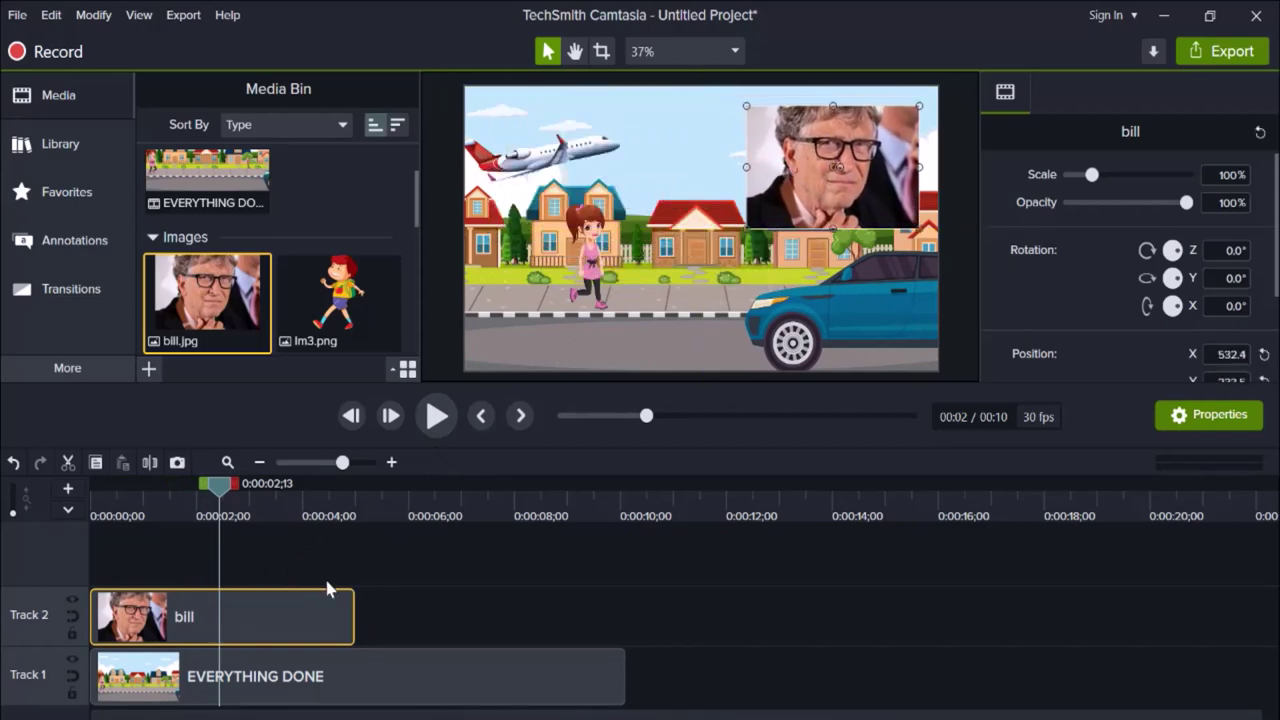
drag(330, 588, 826, 692)
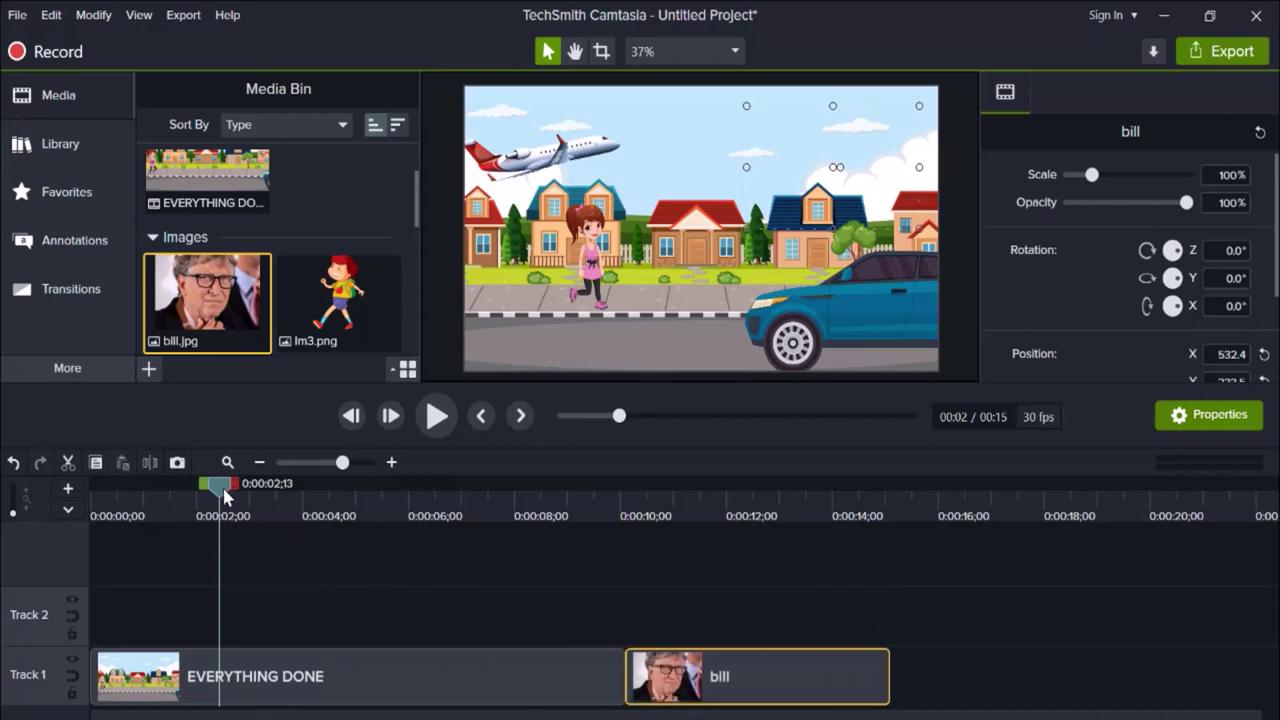
Step: Enlarge the bill image to a scale of about 274.3% so it spans the full canvas width at X position 0
drag(215, 490, 651, 513)
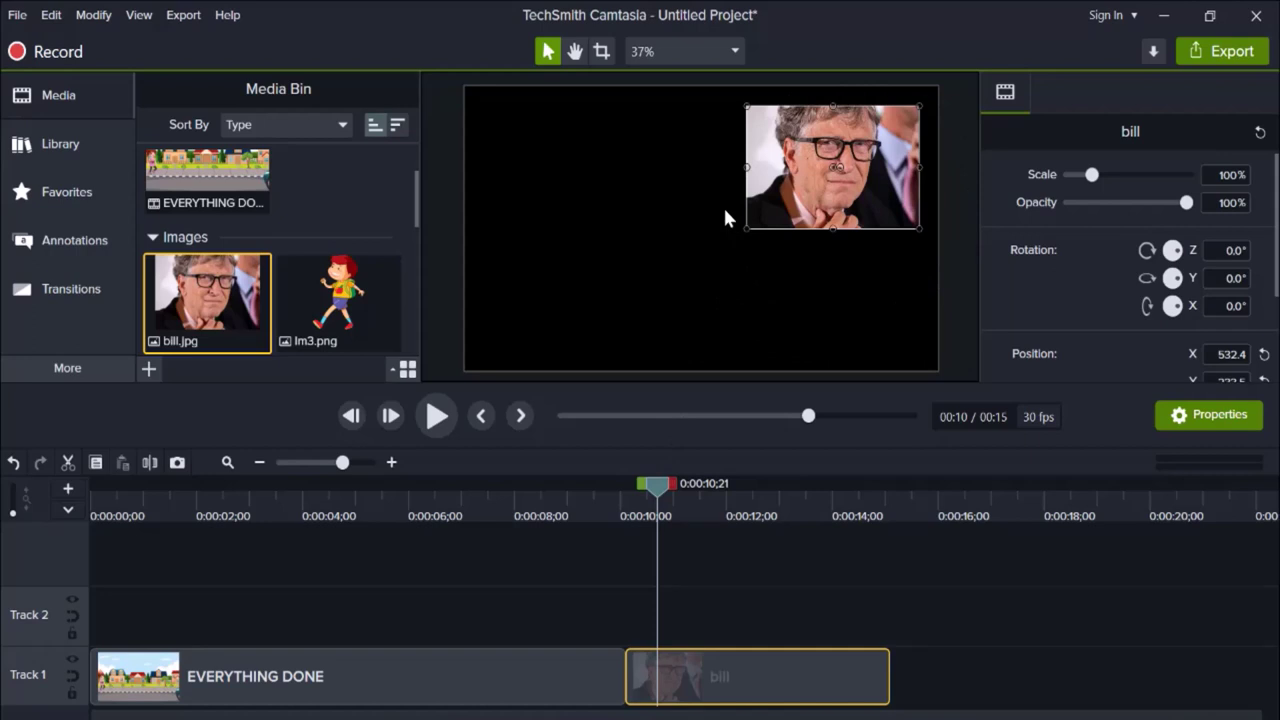
drag(748, 230, 544, 276)
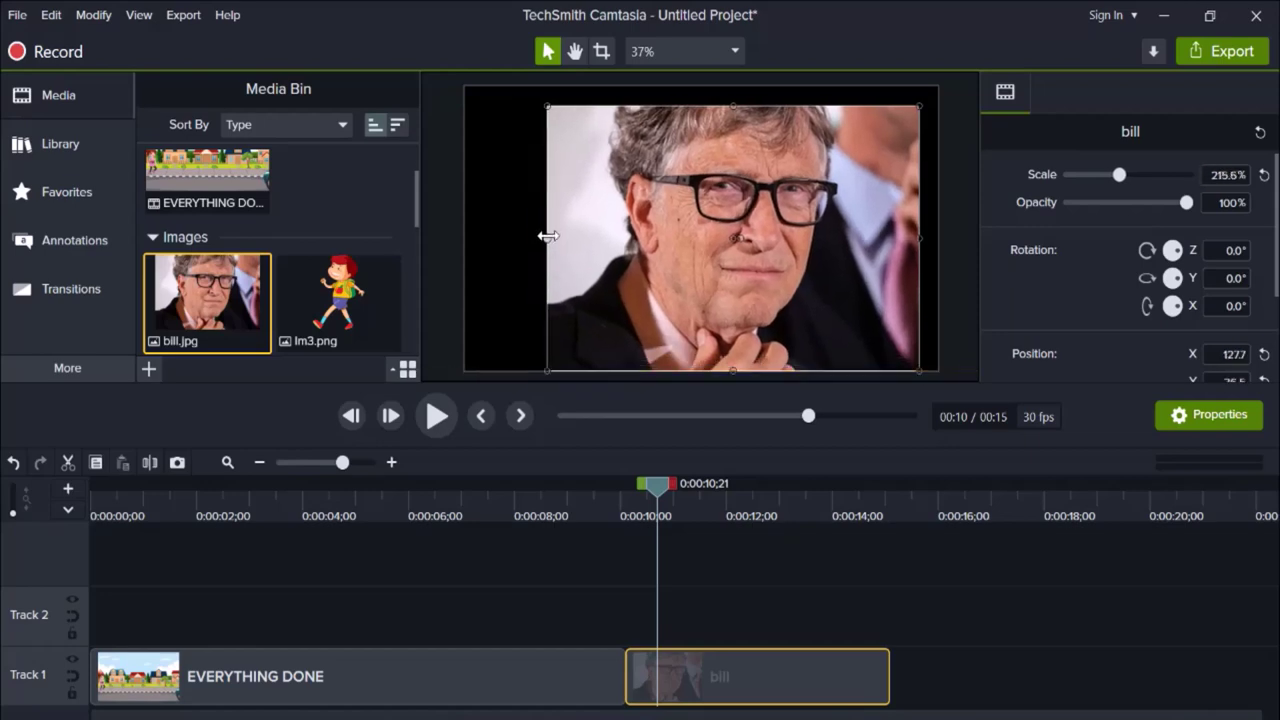
drag(549, 240, 546, 238)
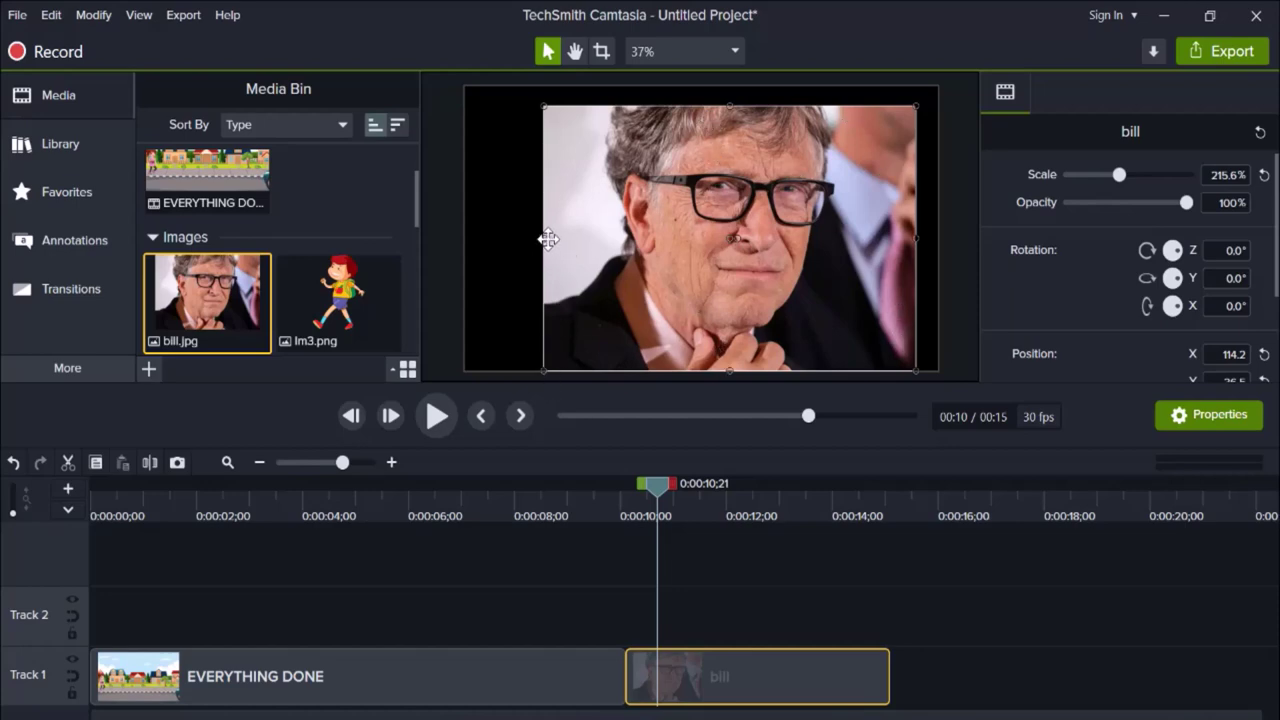
drag(543, 238, 465, 219)
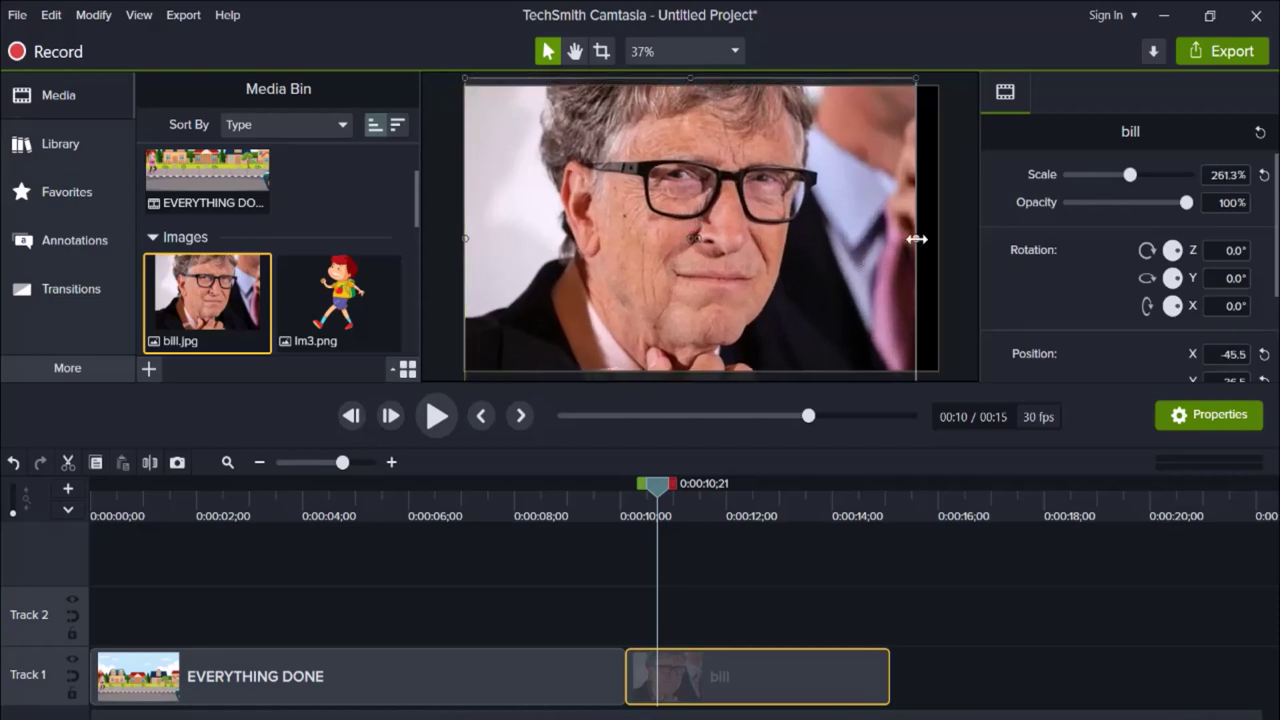
drag(917, 240, 938, 239)
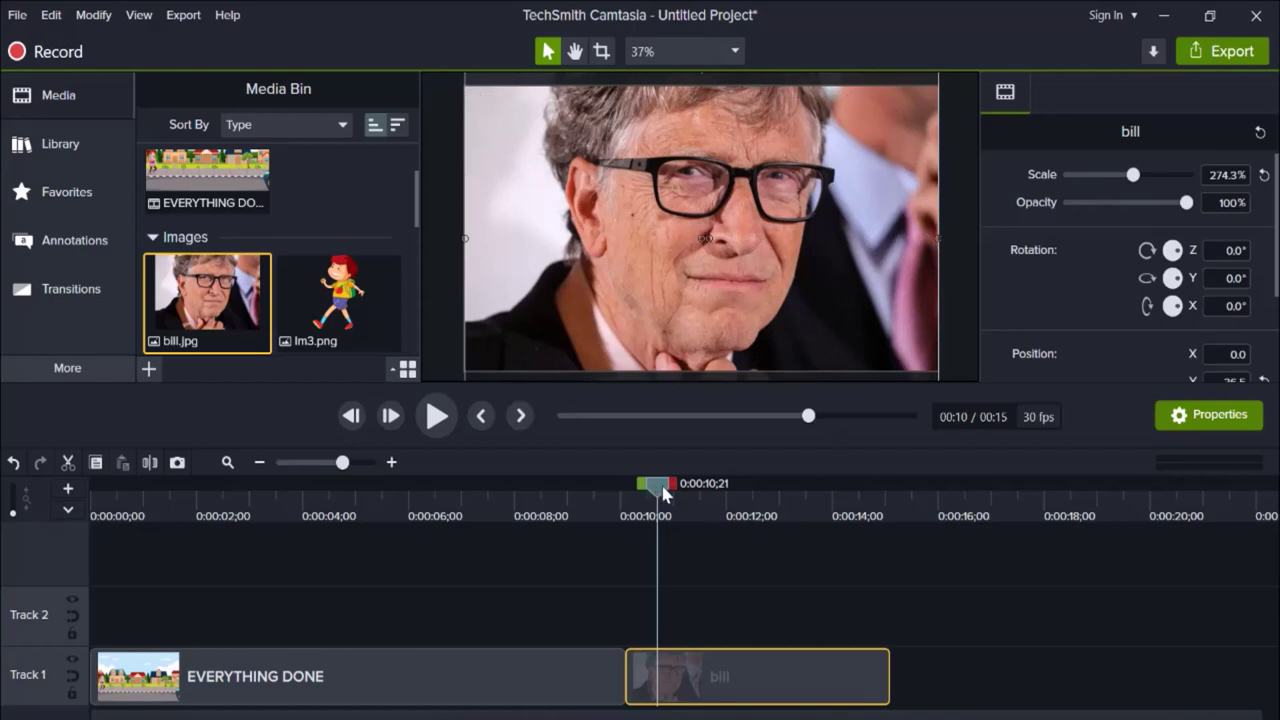
Step: Preview Track 1 from the EVERYTHING DONE video into the bill image, then return the playhead to the beginning
drag(660, 488, 66, 500)
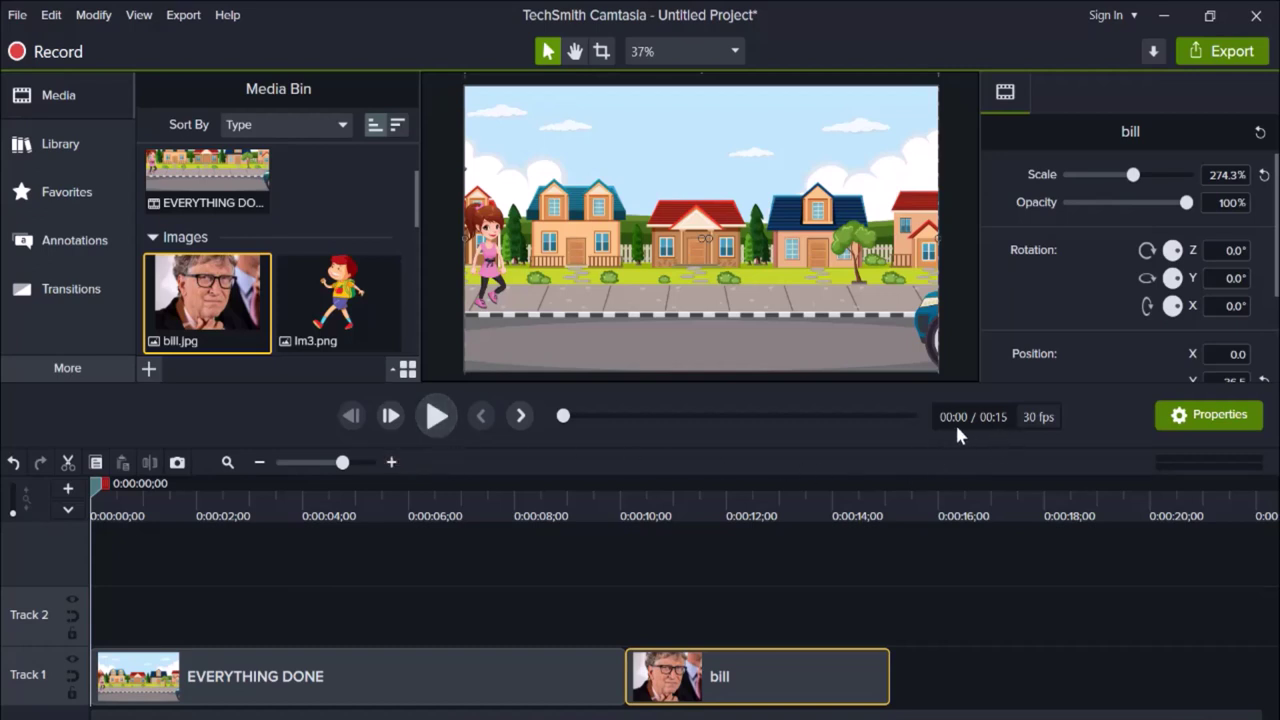
drag(563, 419, 631, 419)
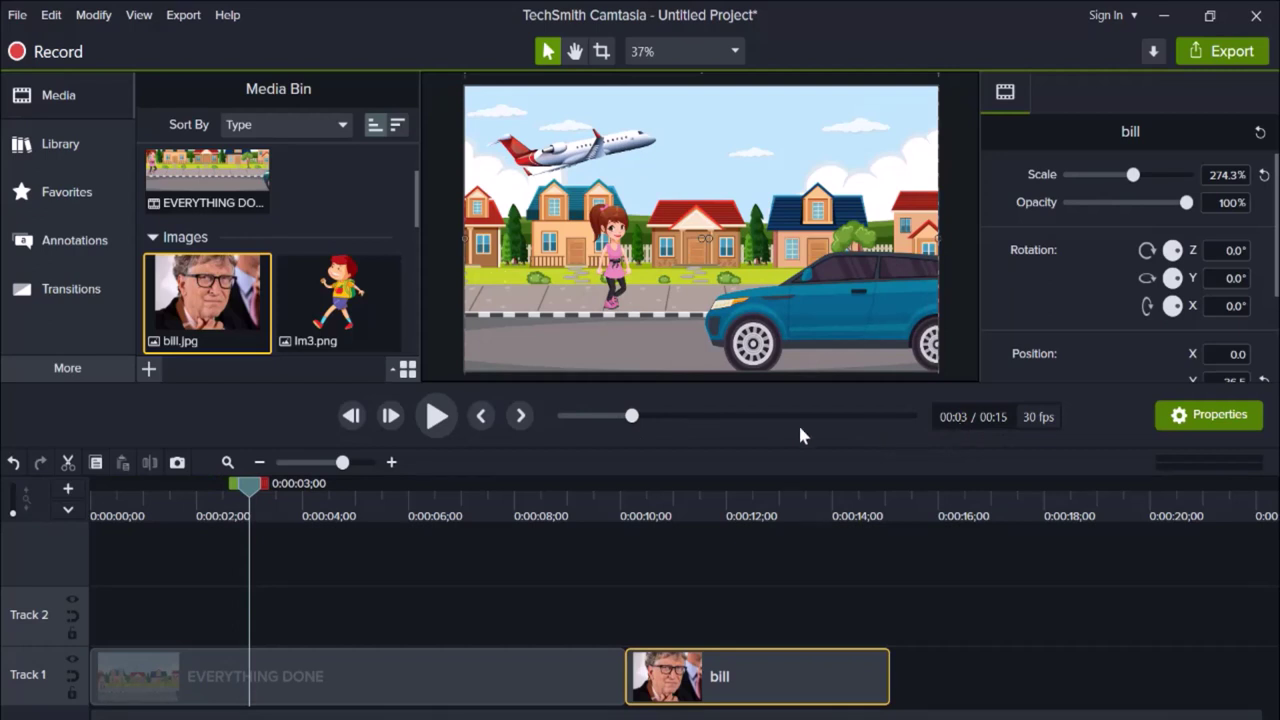
drag(247, 500, 47, 496)
key(space)
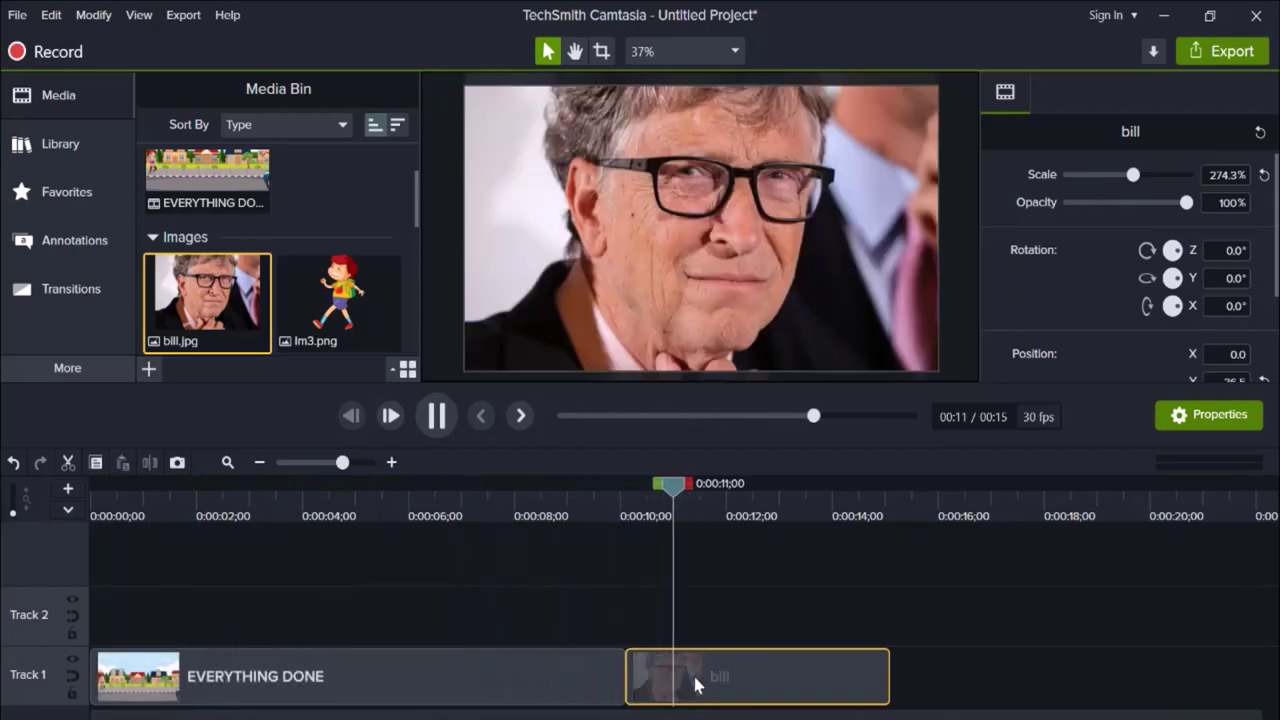
click(436, 415)
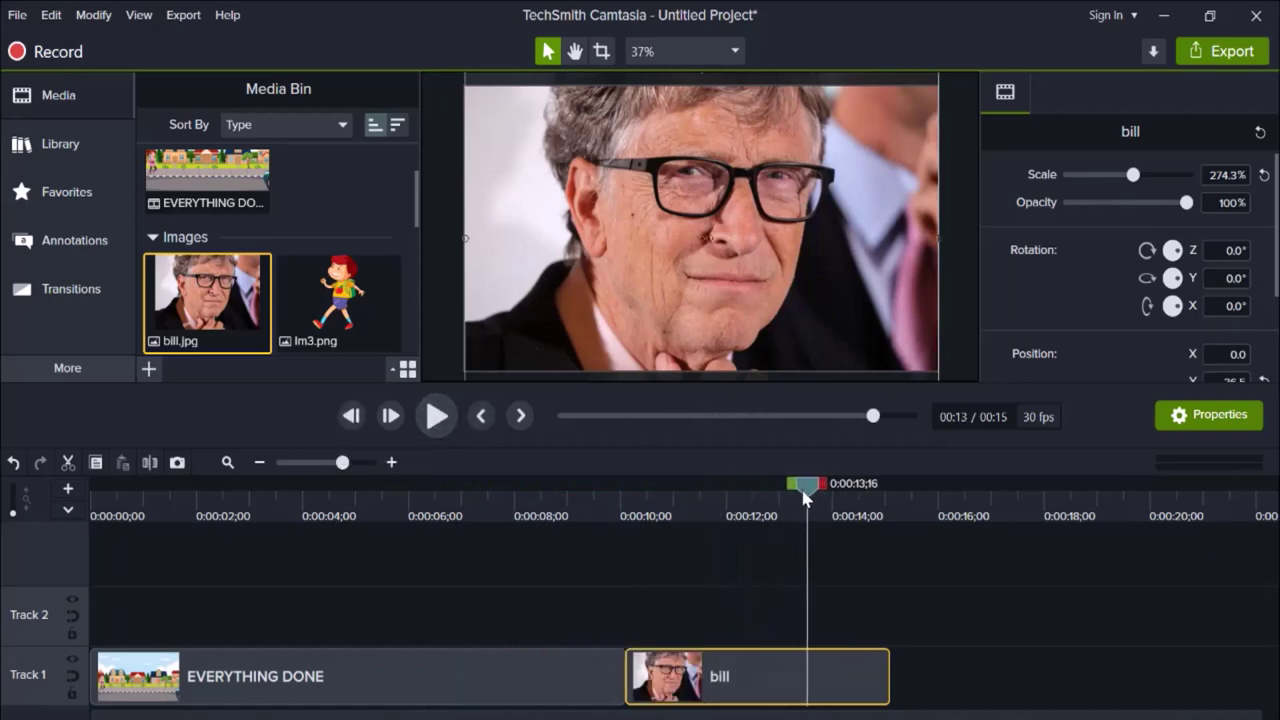
drag(790, 497, 72, 511)
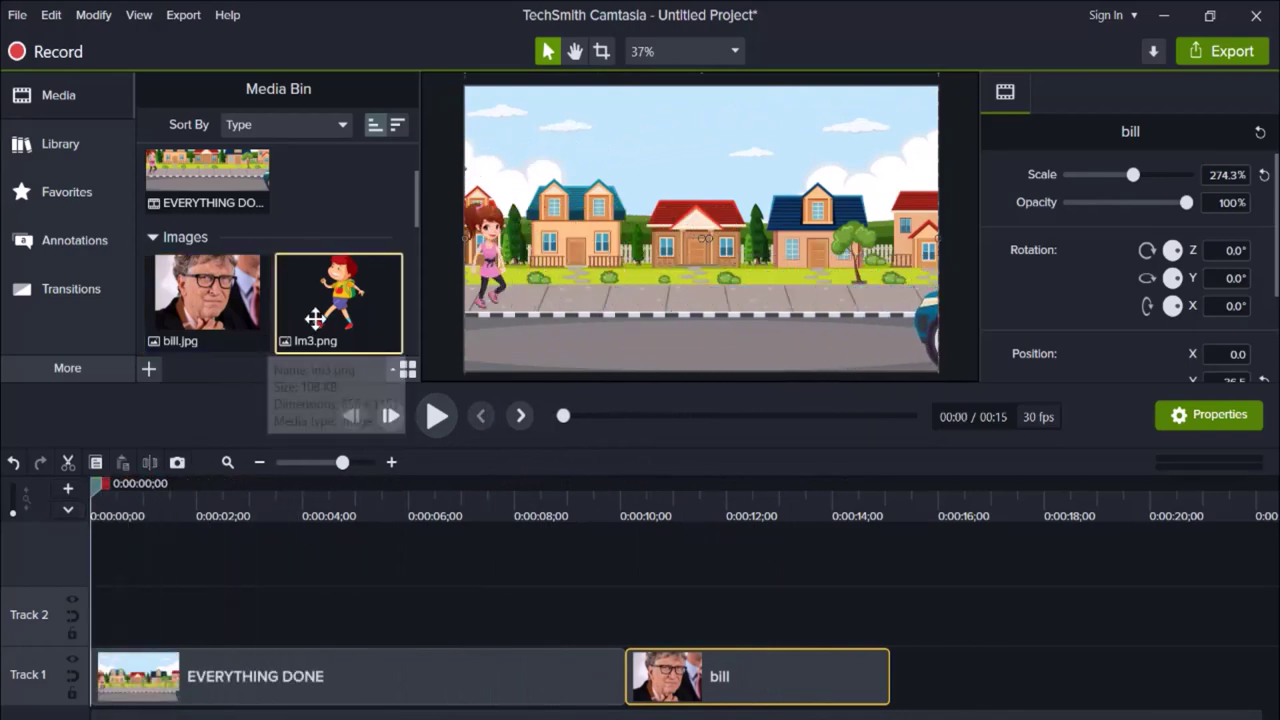
Step: Add all the images, bill.jpg and Im3.png to Im10.png, together to Track 1 directly after the existing bill clip
scroll(314, 315, down, 3)
scroll(314, 315, up, 5)
scroll(317, 328, down, 5)
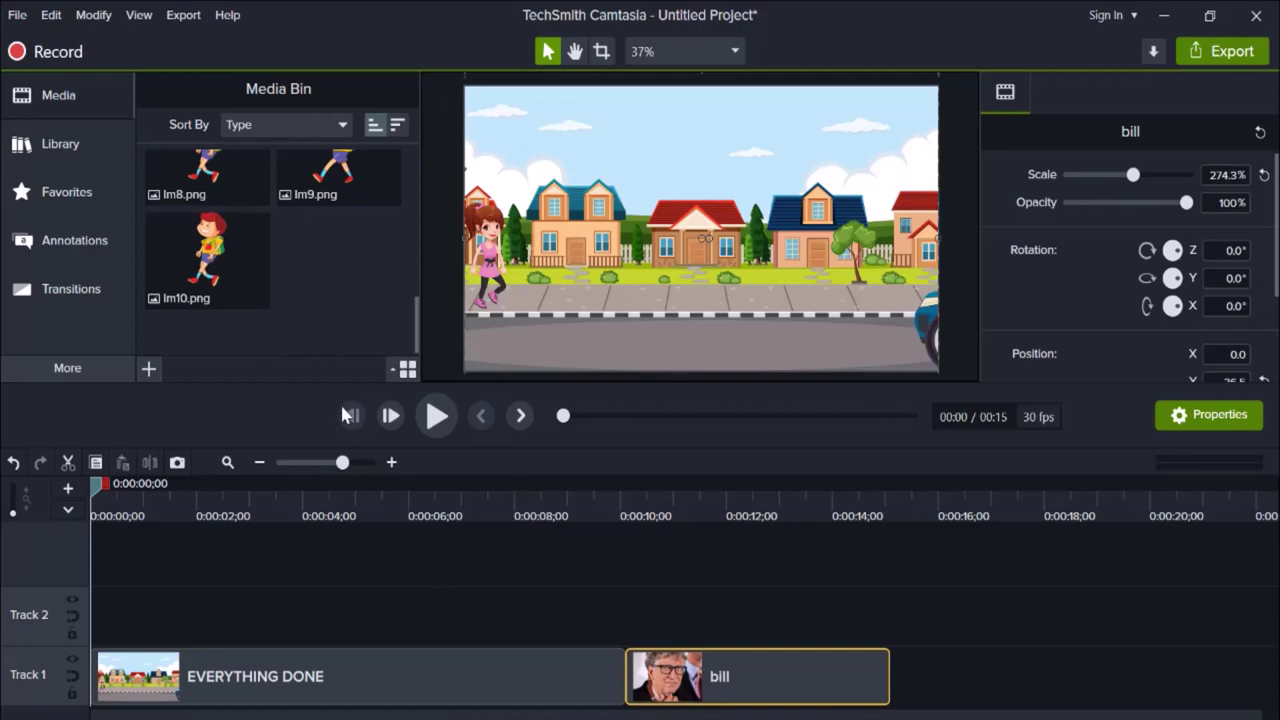
drag(393, 302, 194, 350)
scroll(200, 250, up, 10)
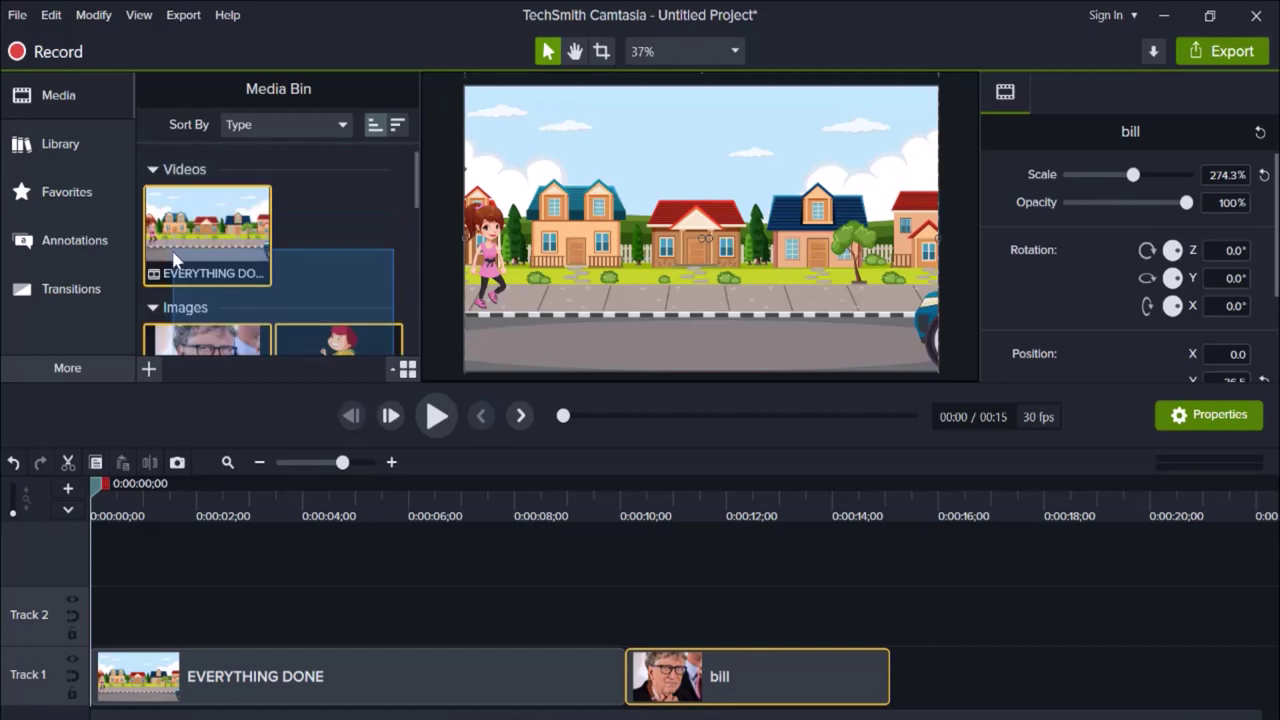
drag(170, 338, 895, 690)
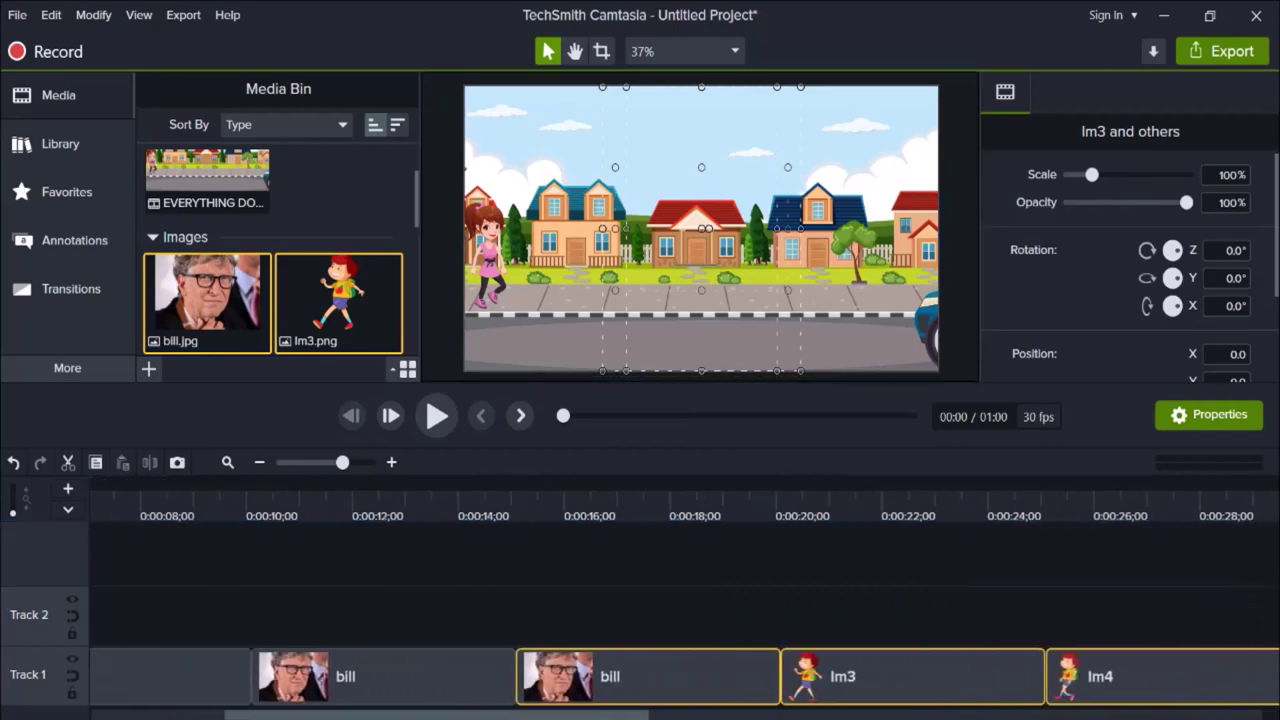
Step: Preview the added image sequence up to the Im4 clip and go back to the start of the timeline
click(437, 418)
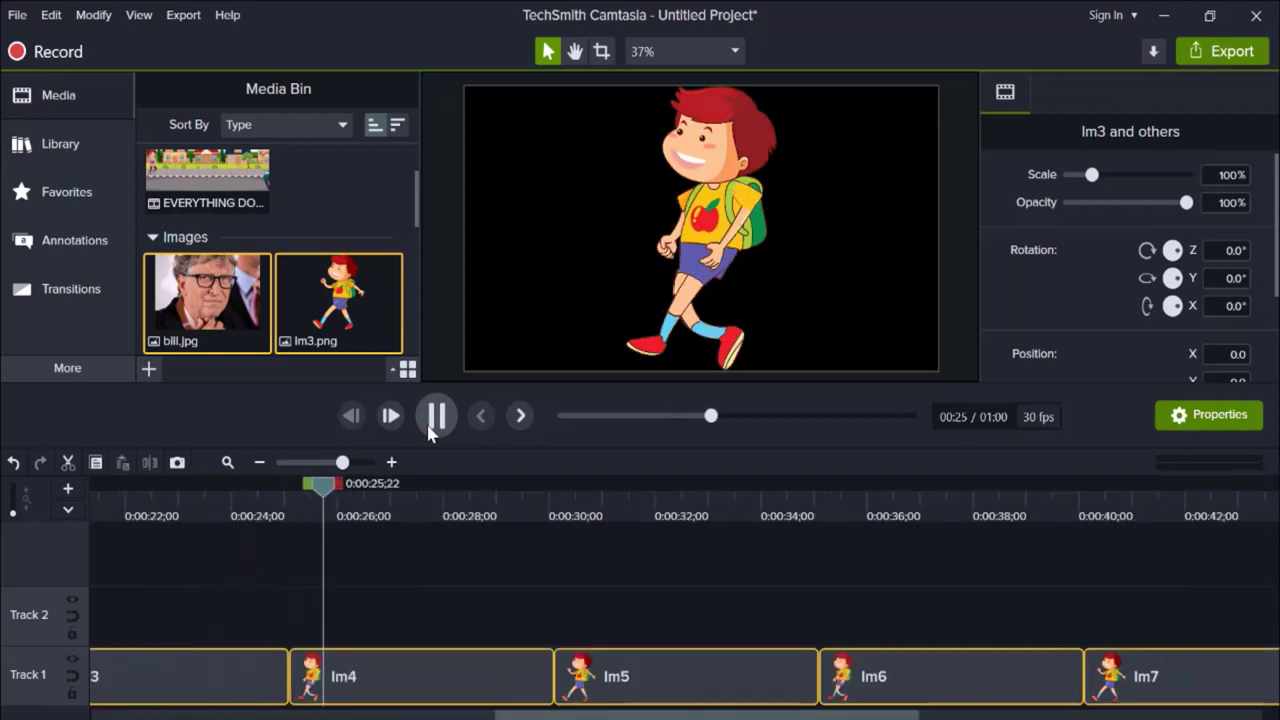
click(446, 422)
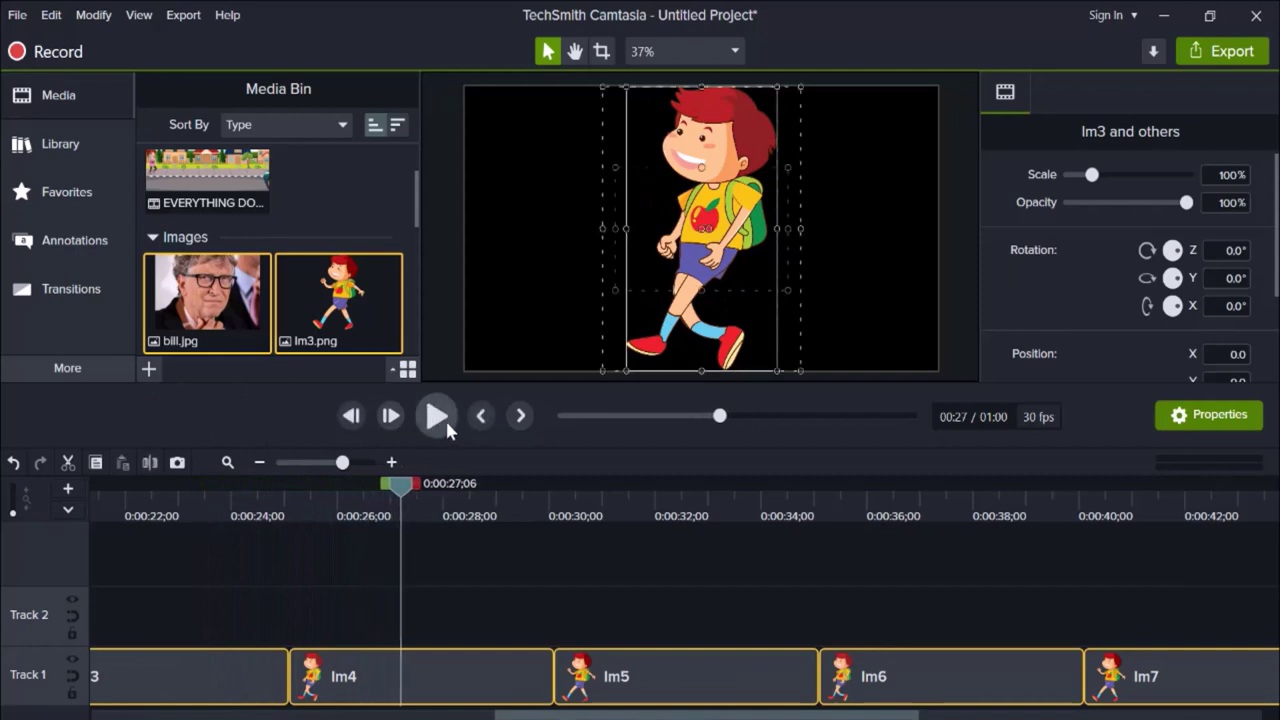
scroll(80, 665, left, 10)
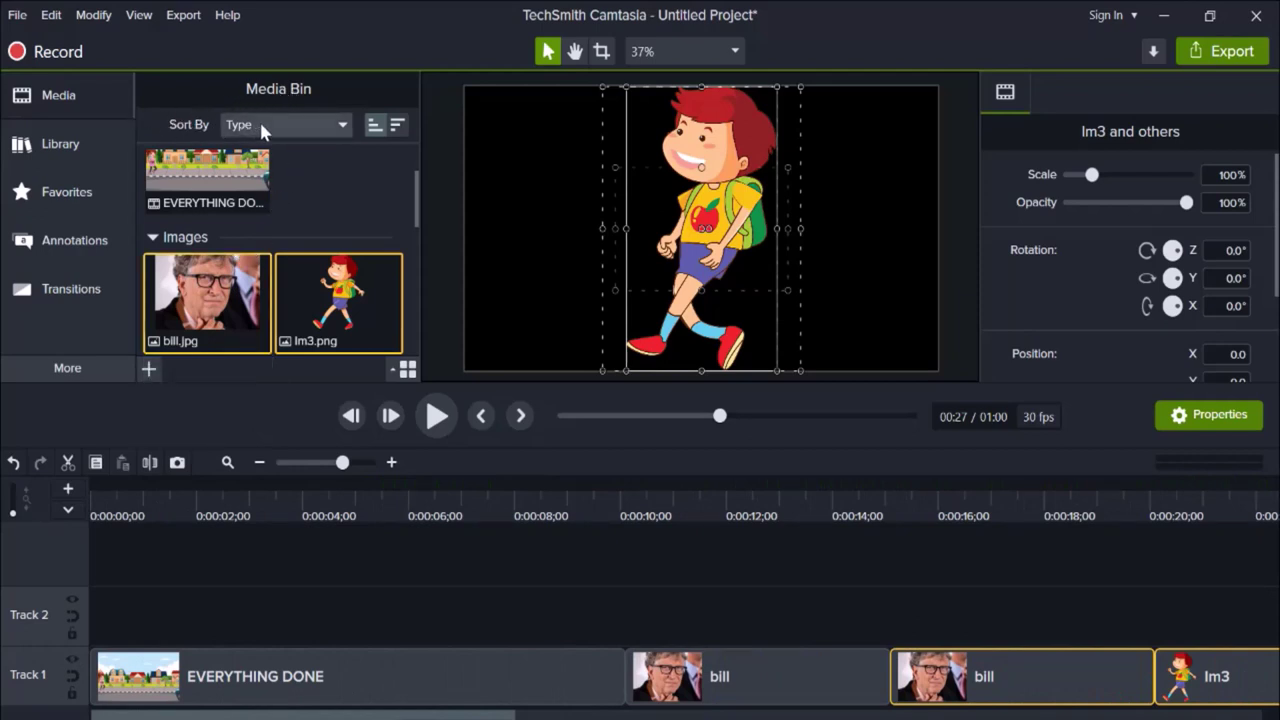
Step: Sort the Media Bin by Name and review the order of the bill, EVERYTHING DONE and walking-boy files
scroll(278, 205, up, 1)
scroll(278, 205, down, 6)
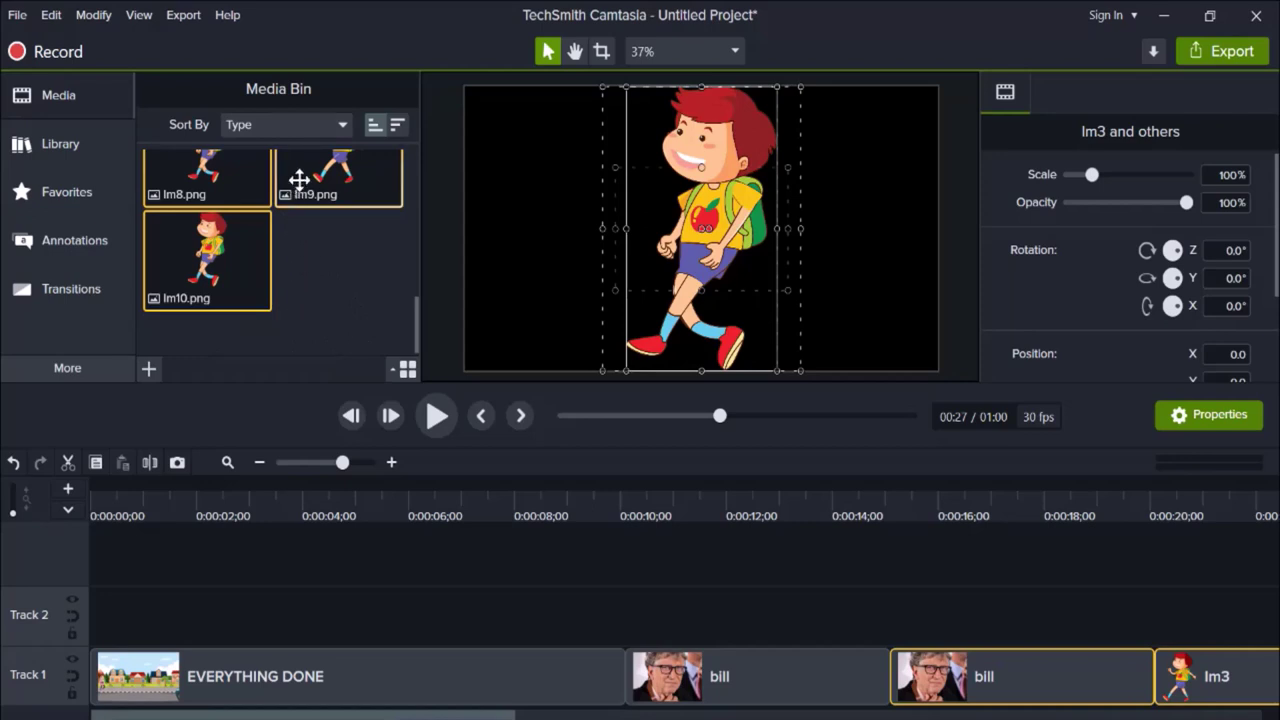
click(317, 128)
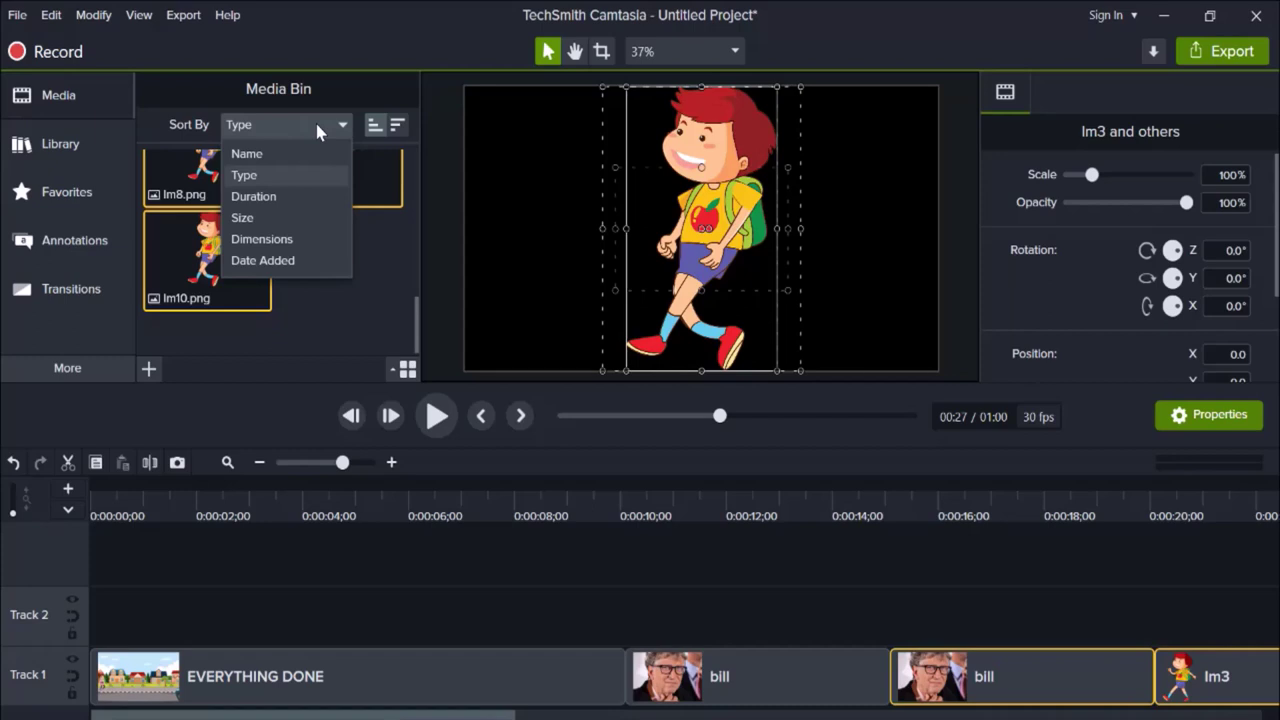
click(308, 150)
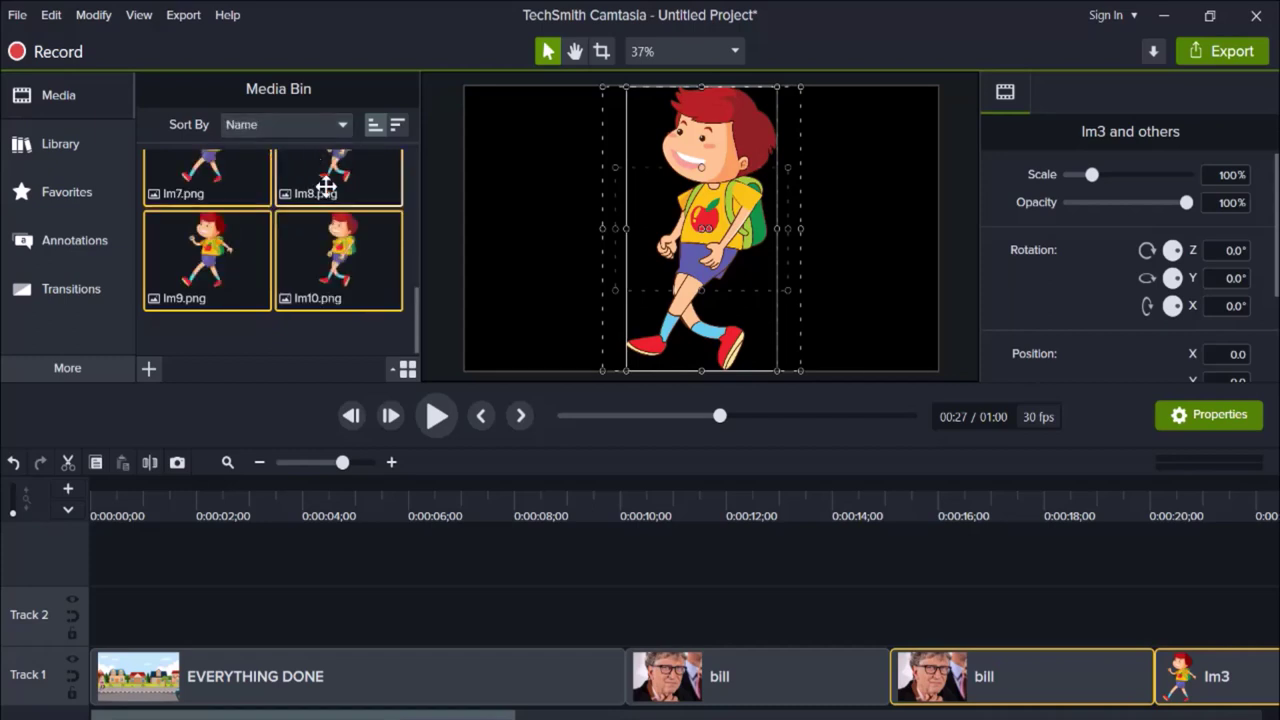
scroll(328, 190, up, 5)
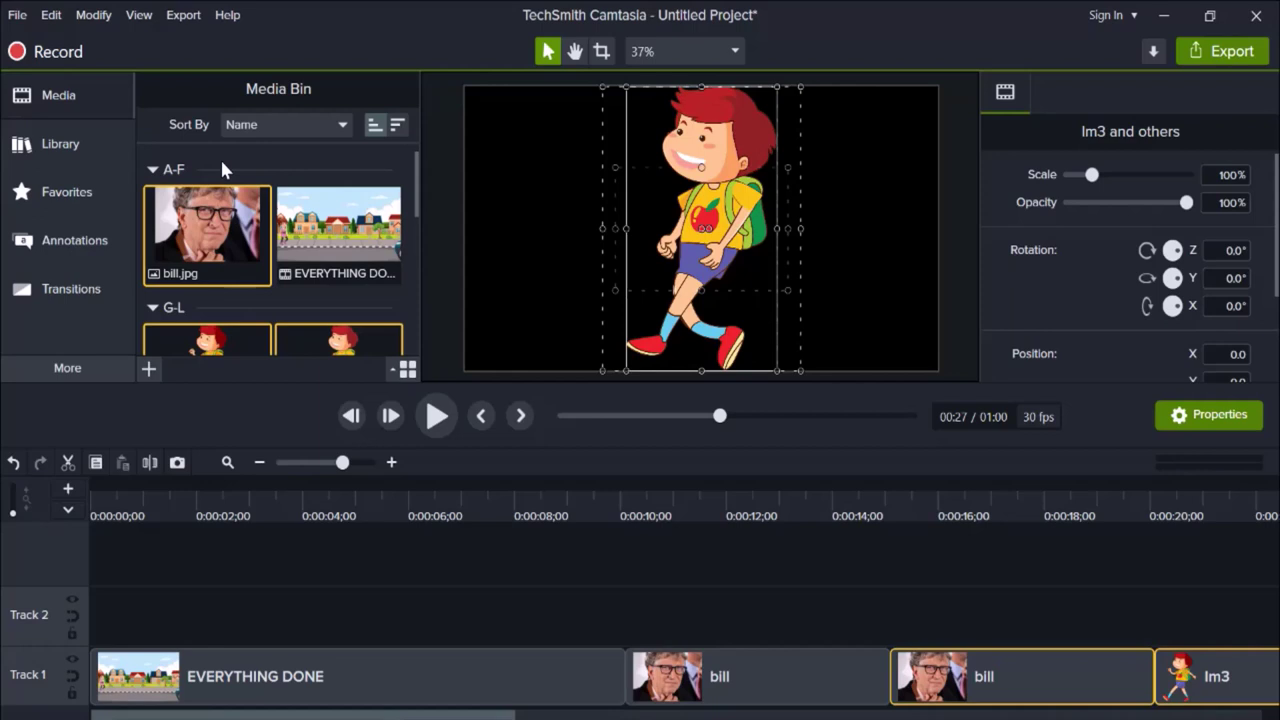
mouse_move(195, 226)
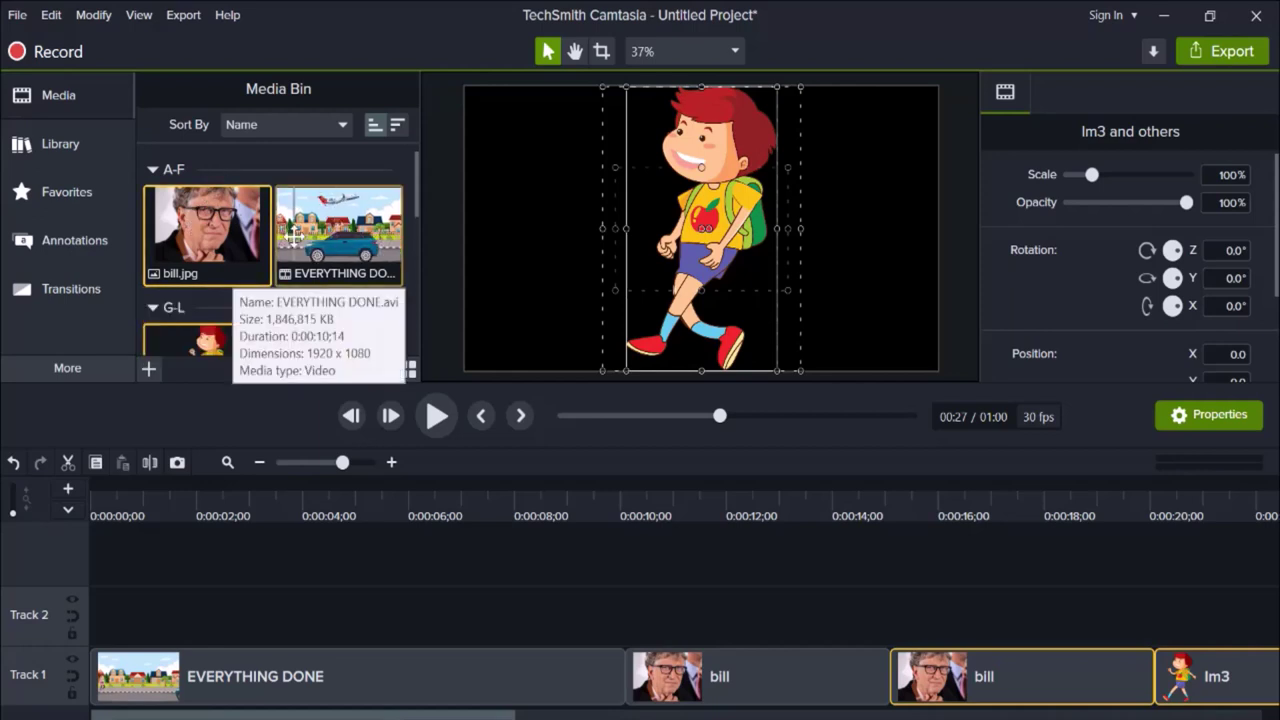
scroll(293, 236, down, 5)
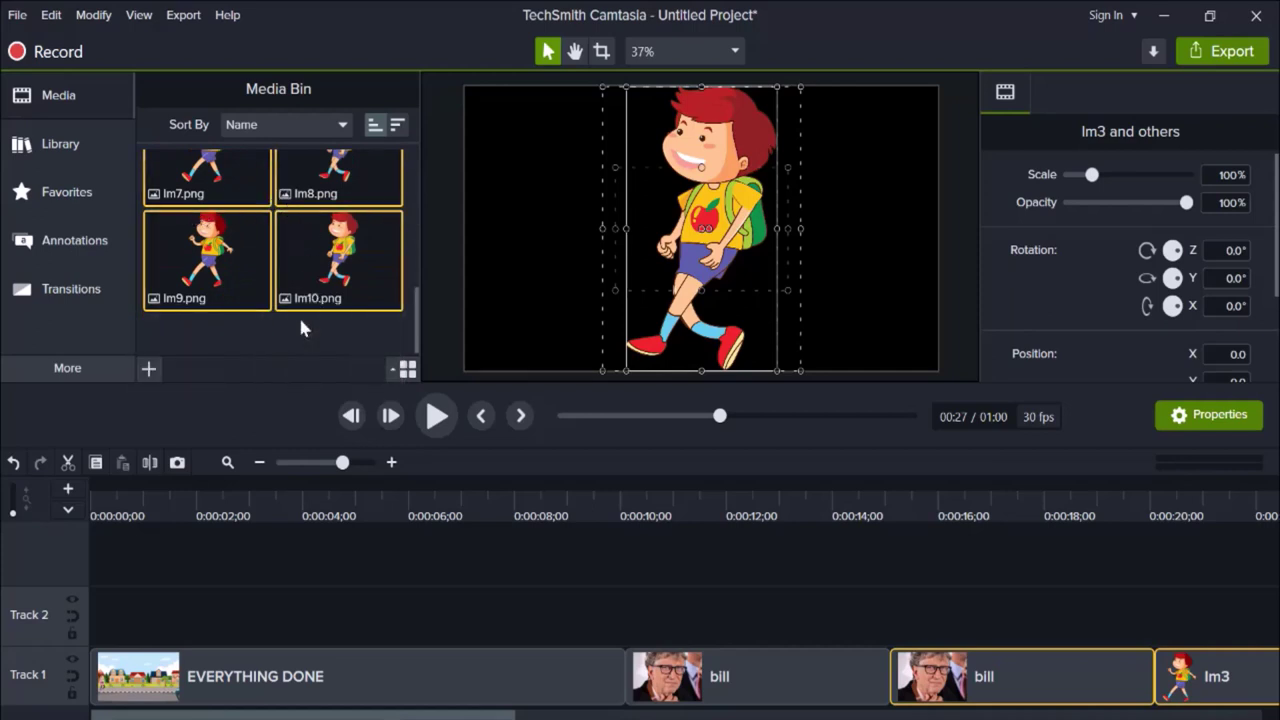
scroll(301, 325, up, 5)
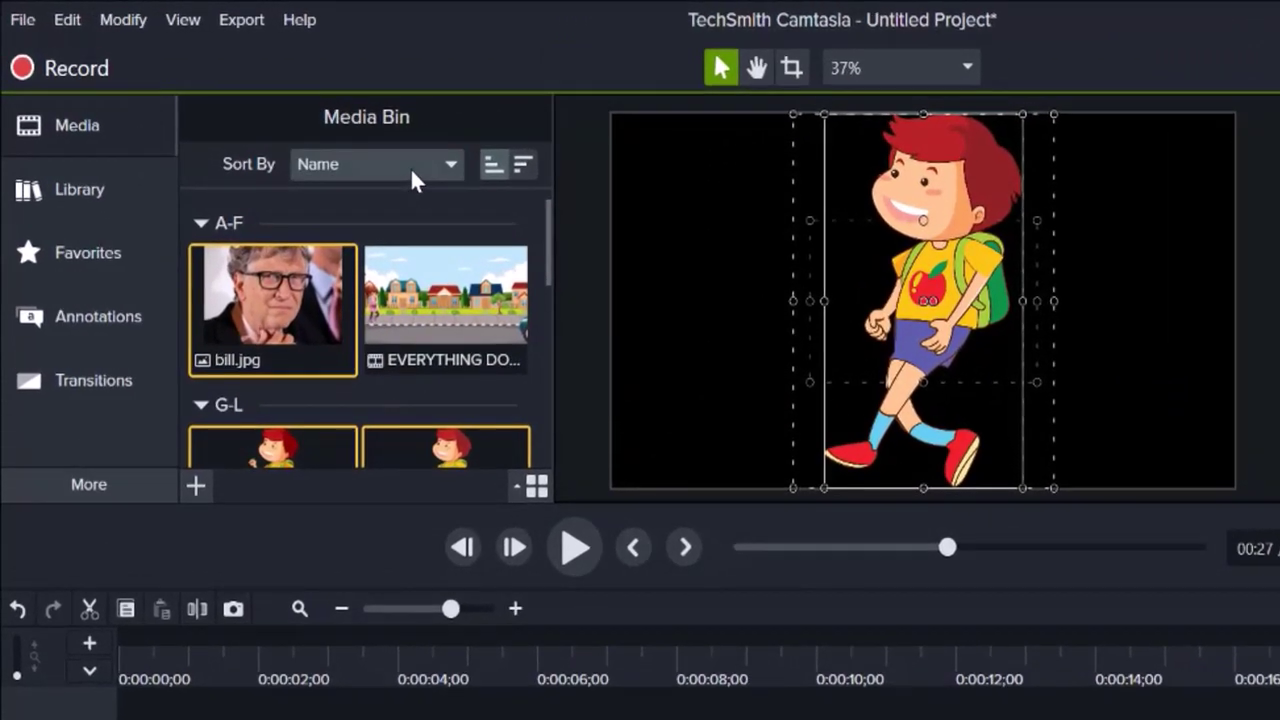
Step: Sort the Media Bin by Duration in ascending order and check where the EVERYTHING DONE video falls
click(312, 128)
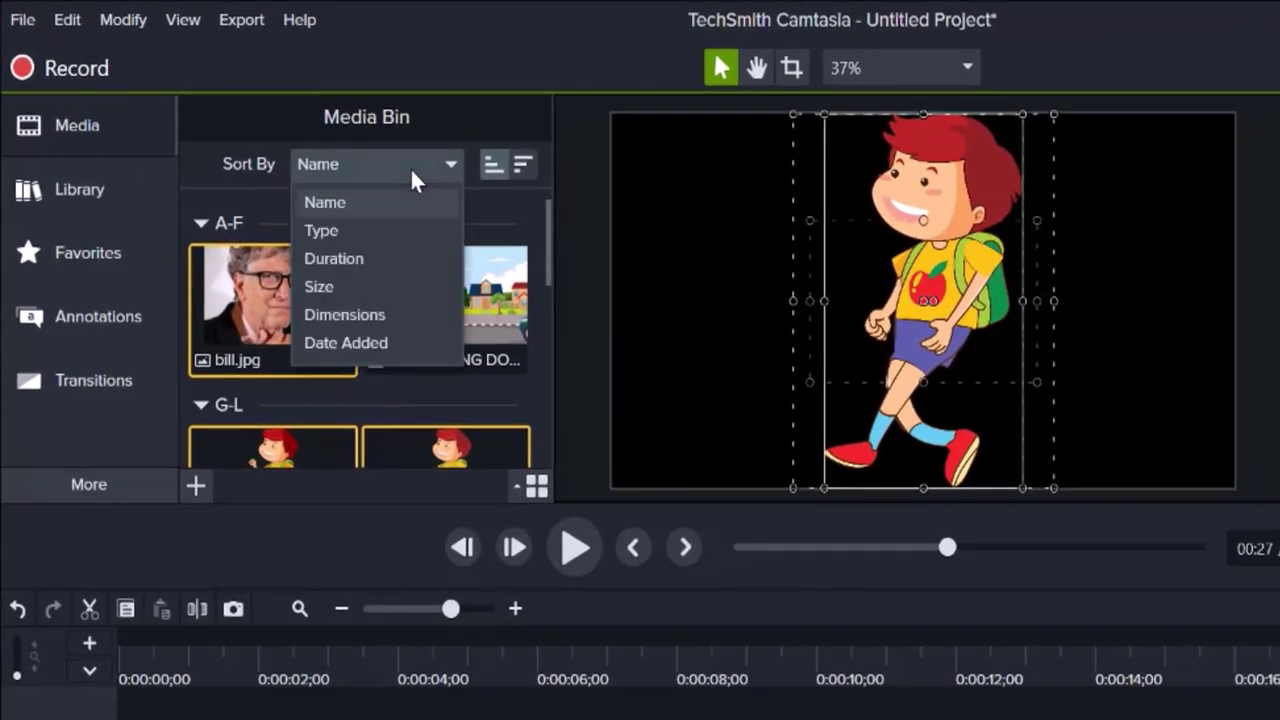
click(370, 259)
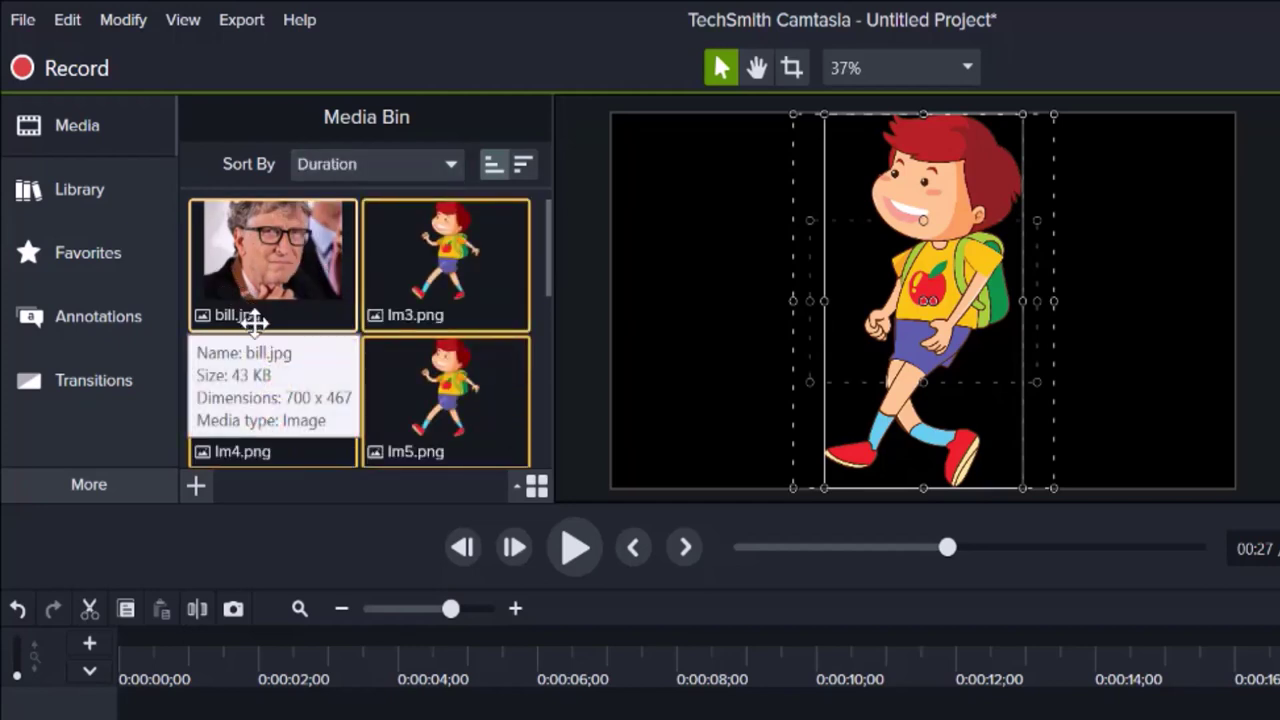
scroll(254, 368, down, 4)
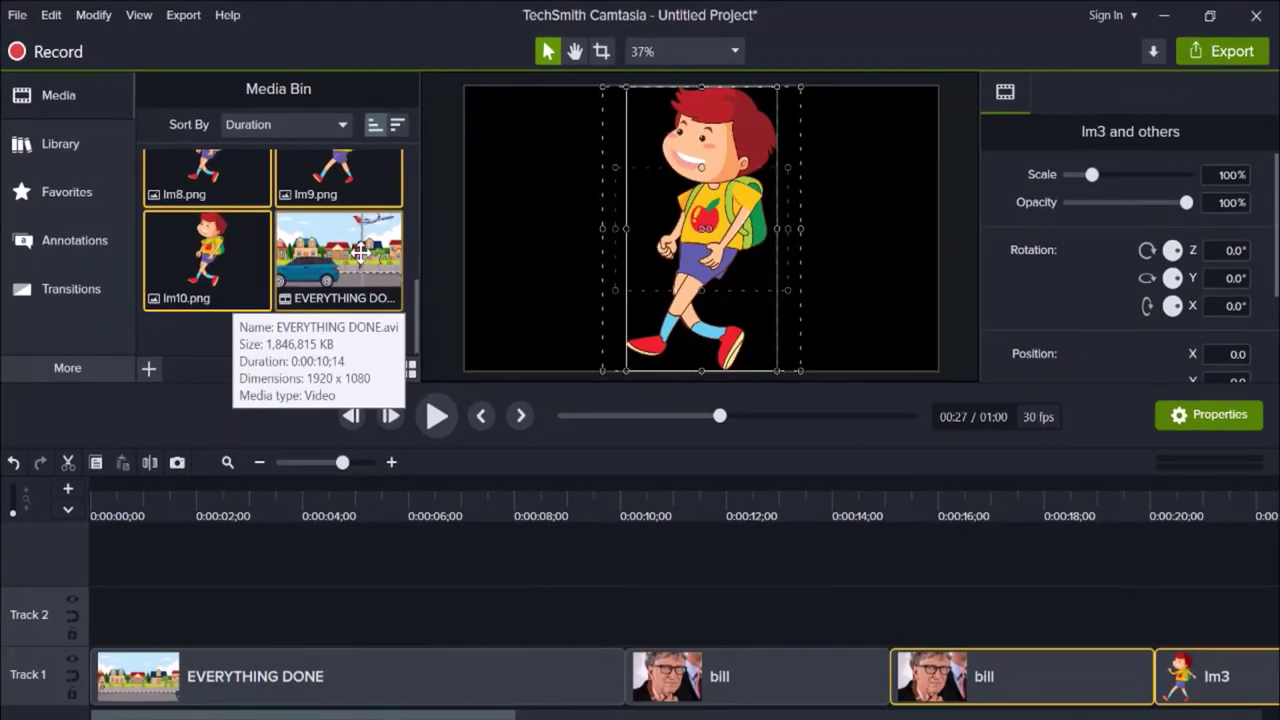
scroll(267, 231, up, 4)
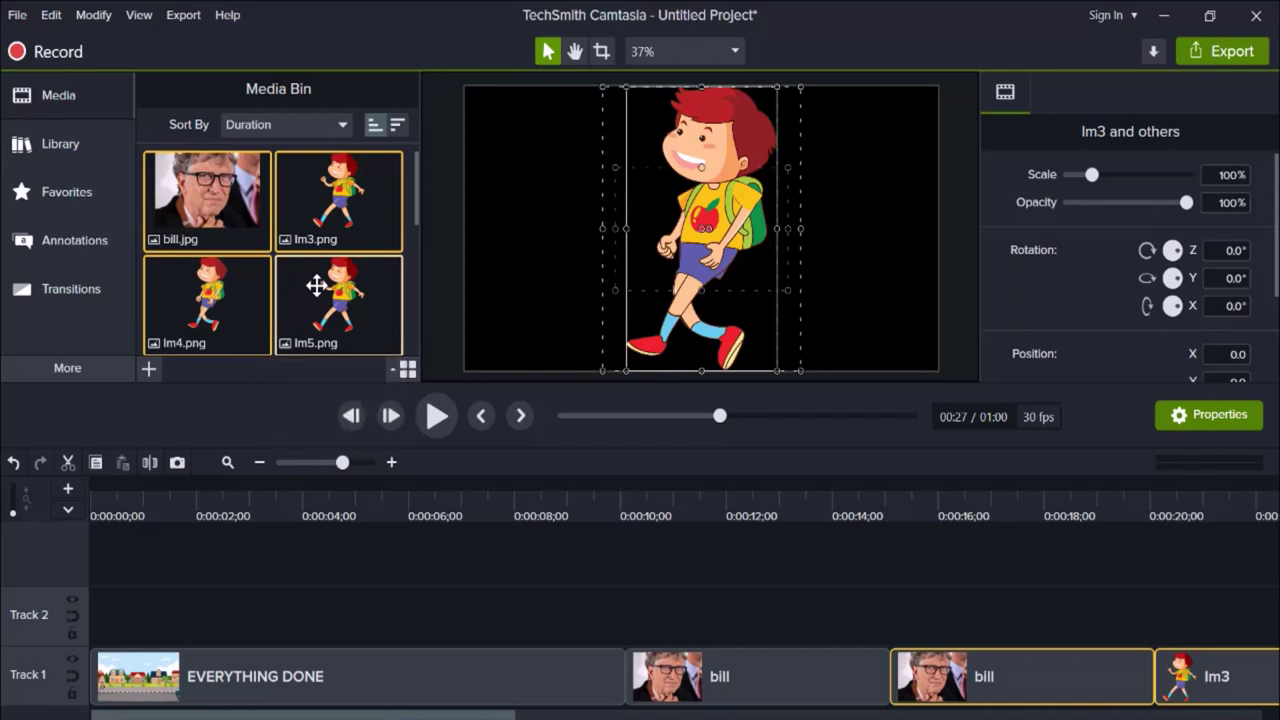
Step: Switch the Duration sorting of the Media Bin to descending order and review the reordered files
click(398, 127)
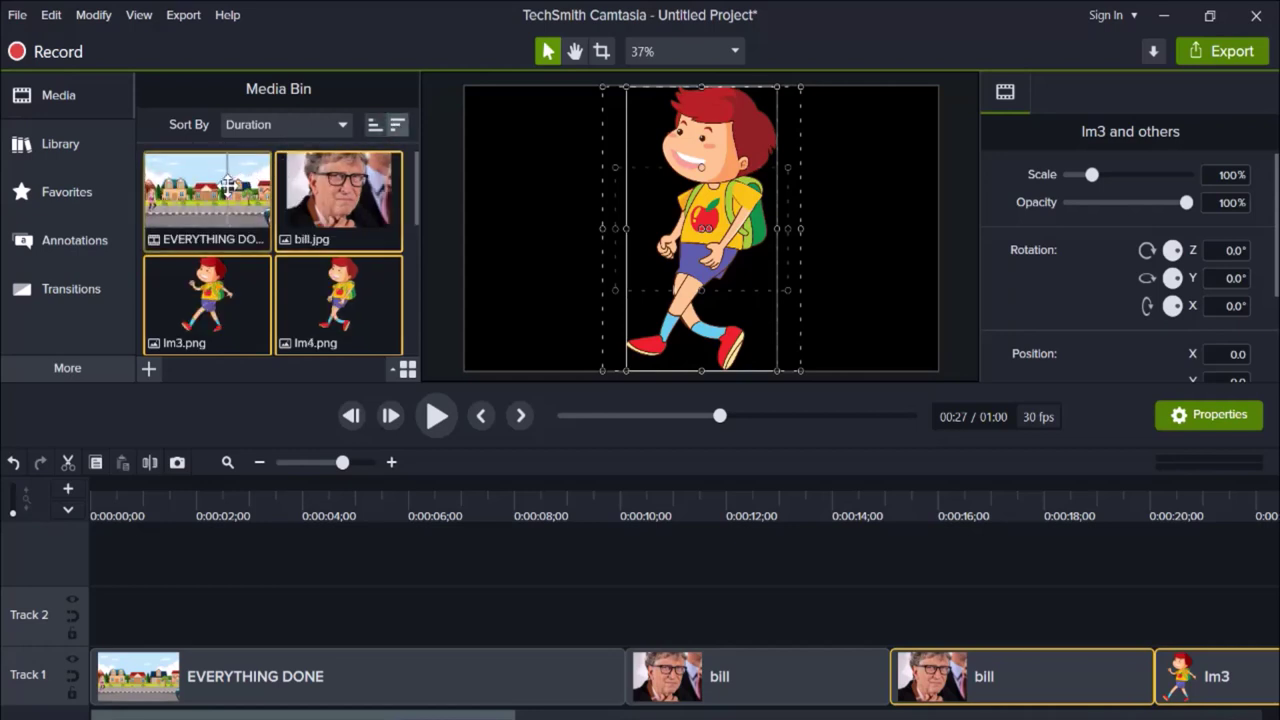
mouse_move(232, 210)
scroll(232, 210, down, 5)
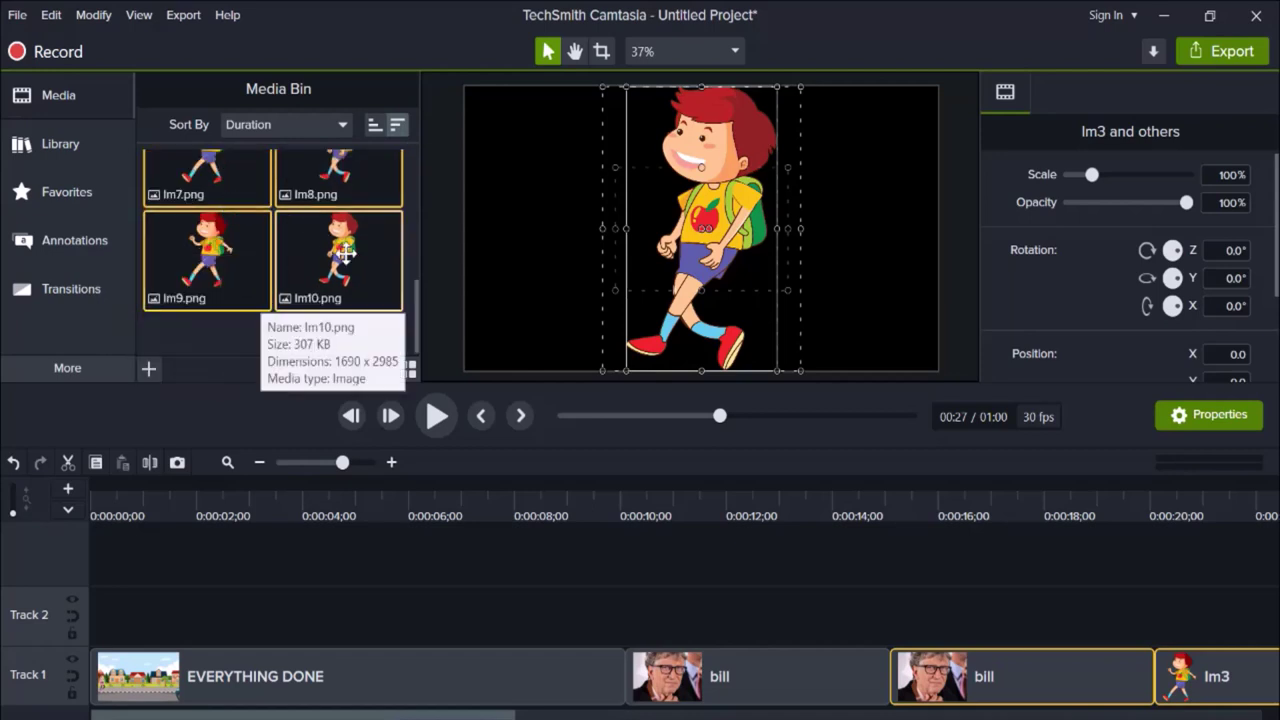
Step: Sort the Media Bin by Name in descending order and review how the files are grouped
click(310, 126)
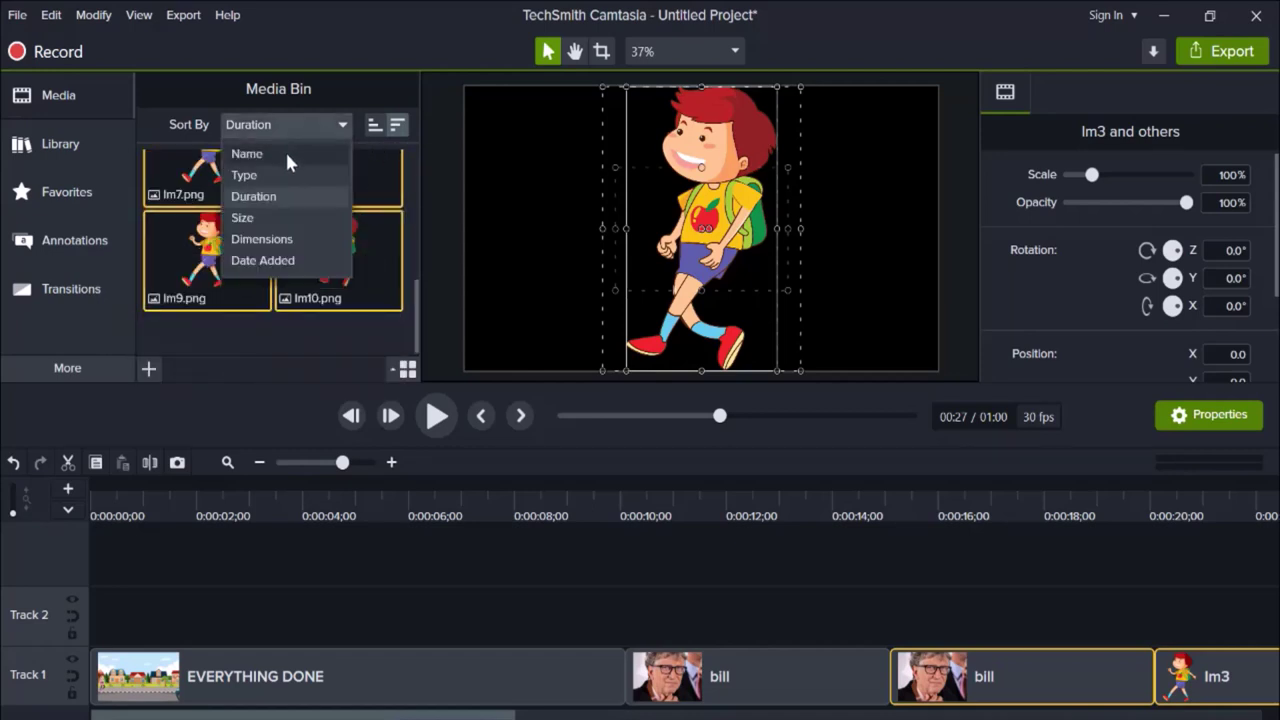
click(285, 151)
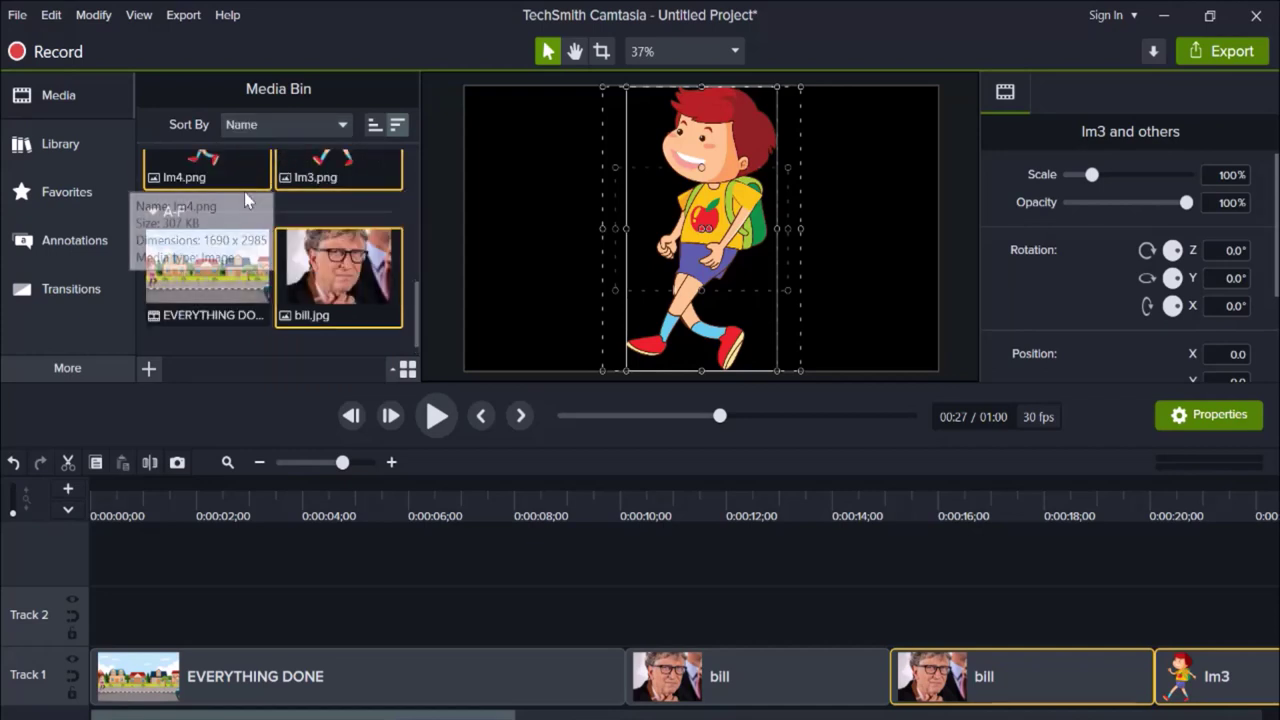
scroll(244, 192, up, 5)
scroll(246, 196, down, 5)
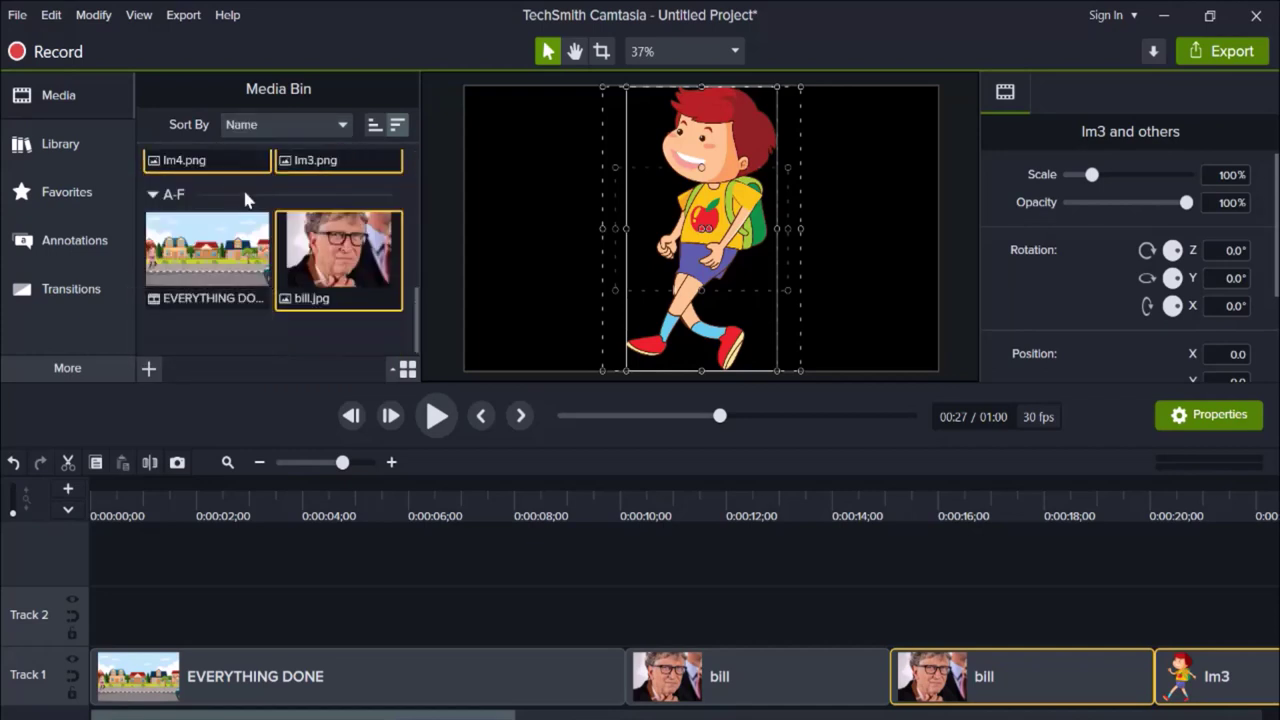
Step: Sort the Media Bin by Size in descending order and compare the file sizes of the EVERYTHING DONE video and bill.jpg
click(300, 126)
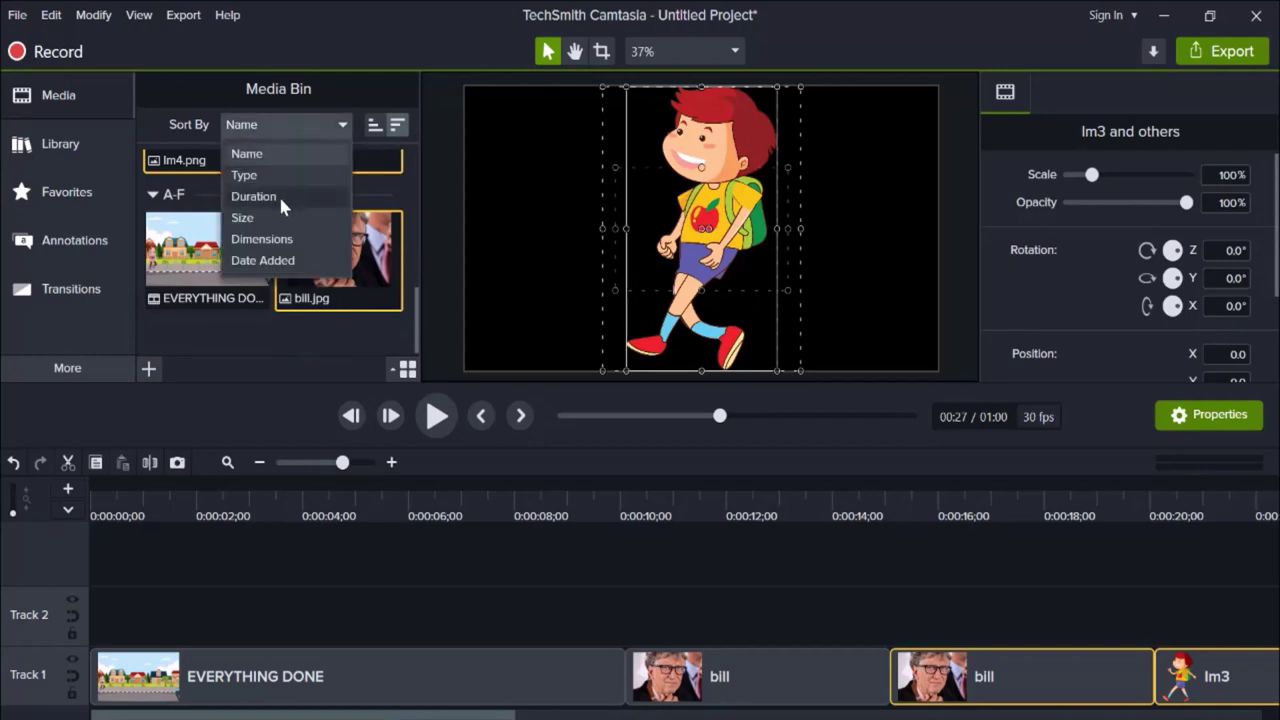
click(281, 222)
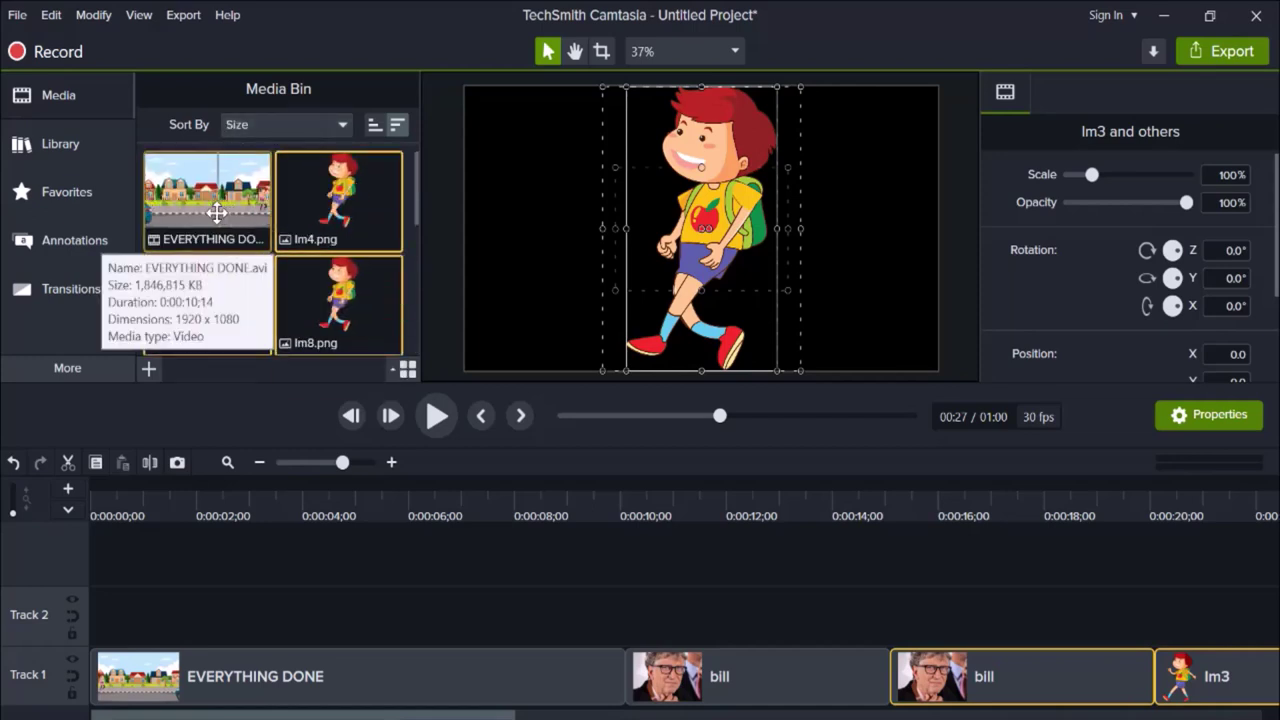
scroll(216, 212, down, 3)
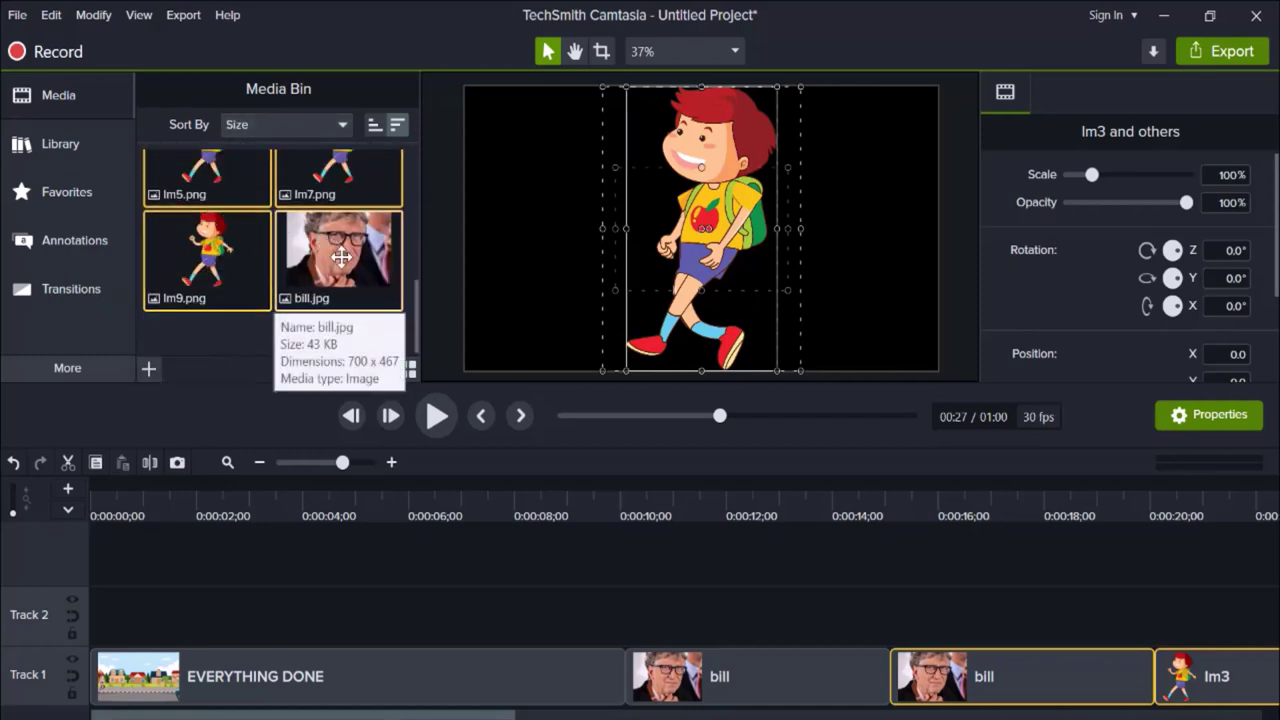
Step: Sort the Media Bin by Dimensions in descending order and review the files from the largest to the smallest image
click(327, 125)
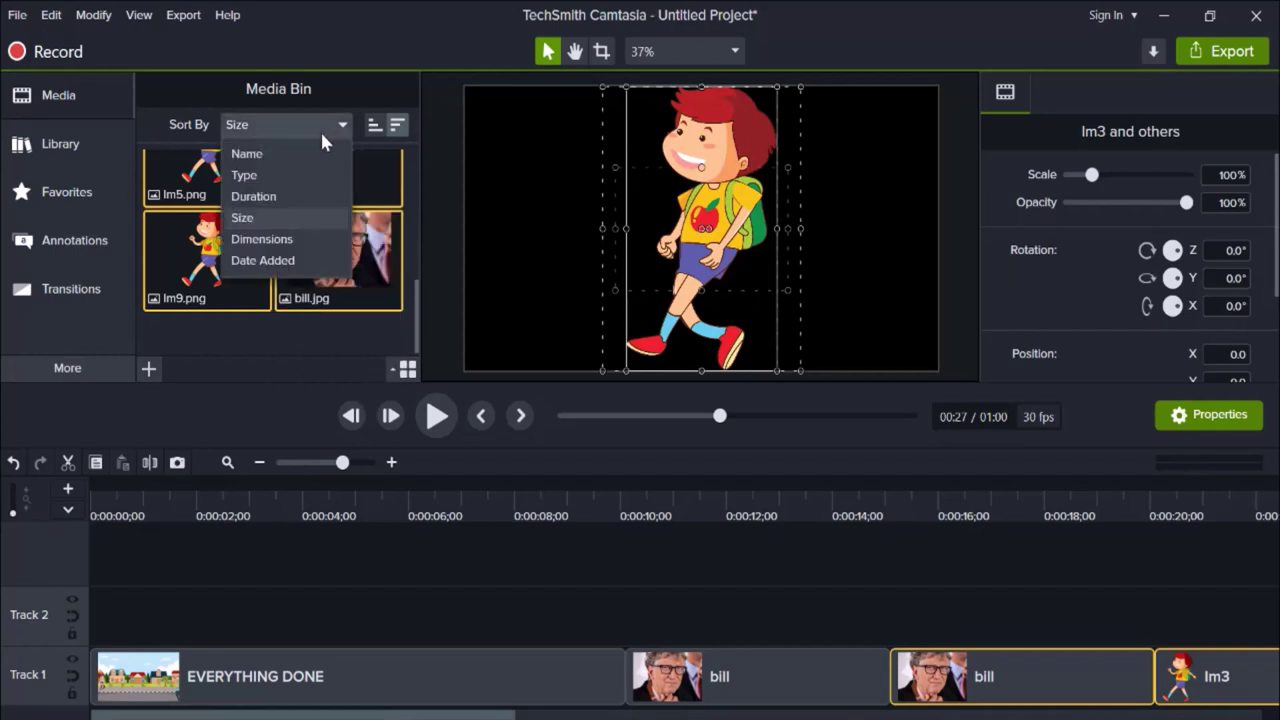
click(282, 239)
scroll(282, 239, up, 3)
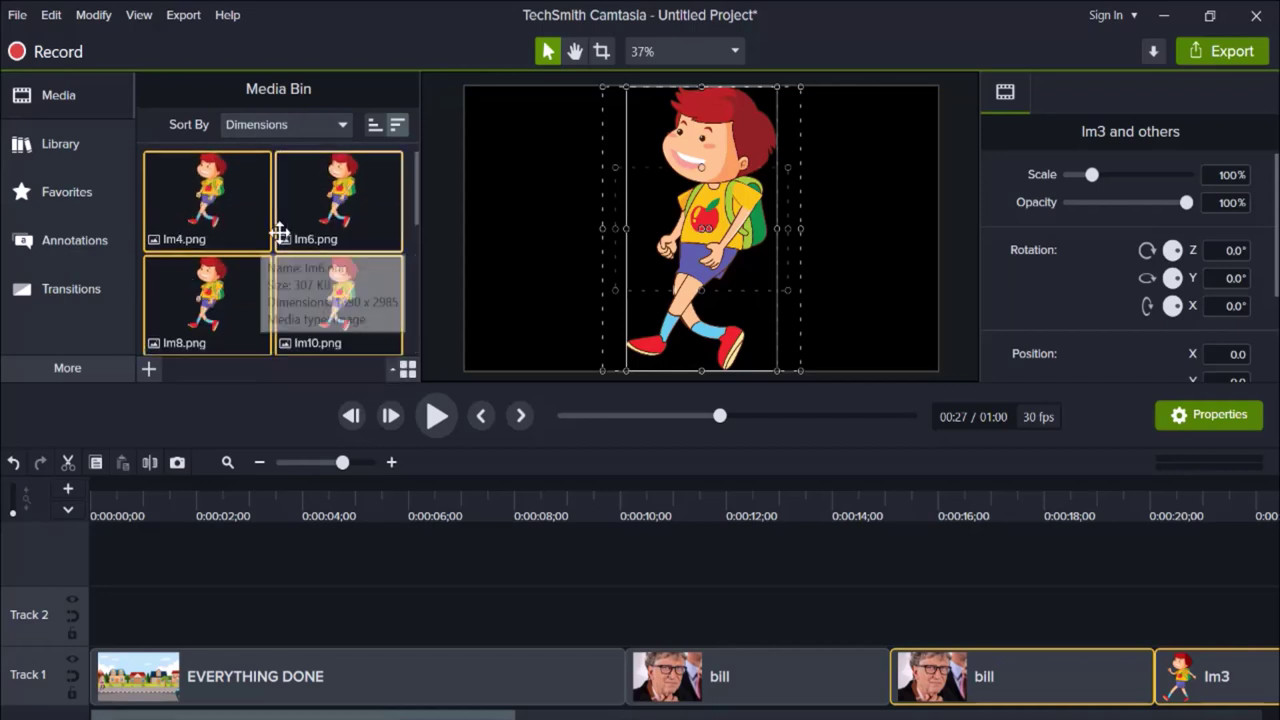
scroll(281, 233, down, 3)
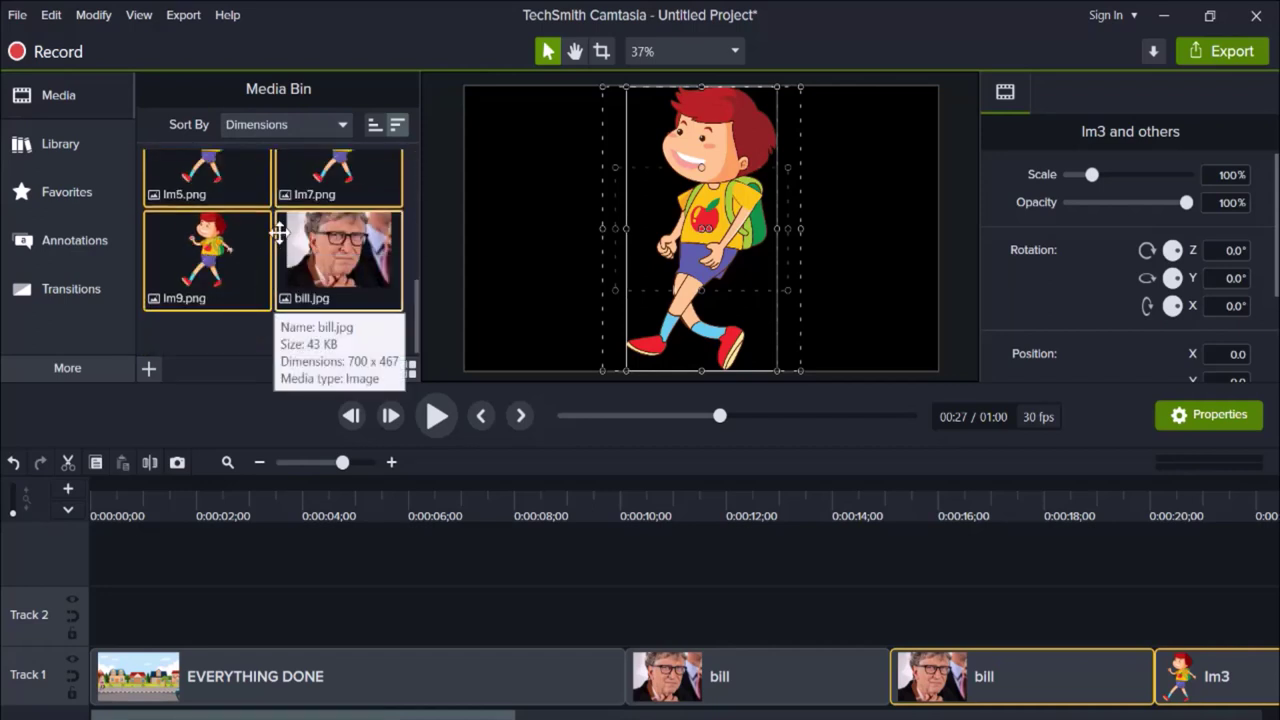
scroll(279, 233, up, 3)
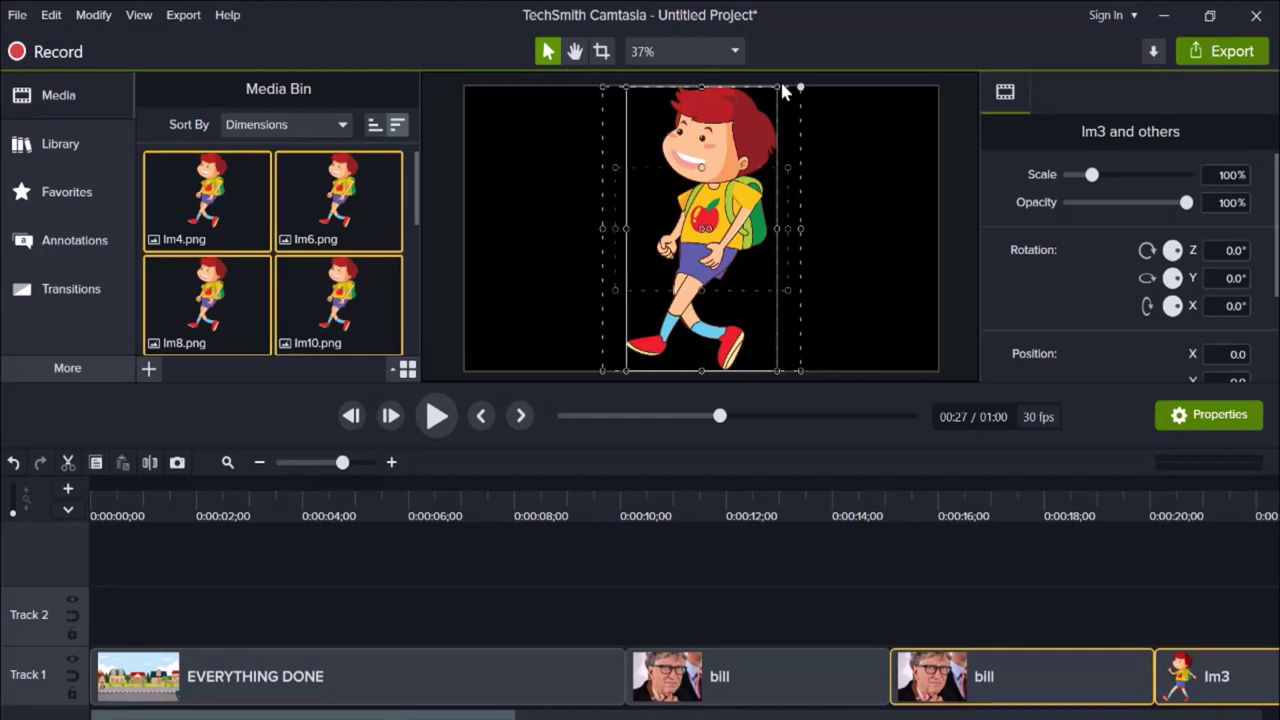
Step: Open Paint and brush a vertical and a horizontal line that cross near the middle of the blank canvas
key(super+s)
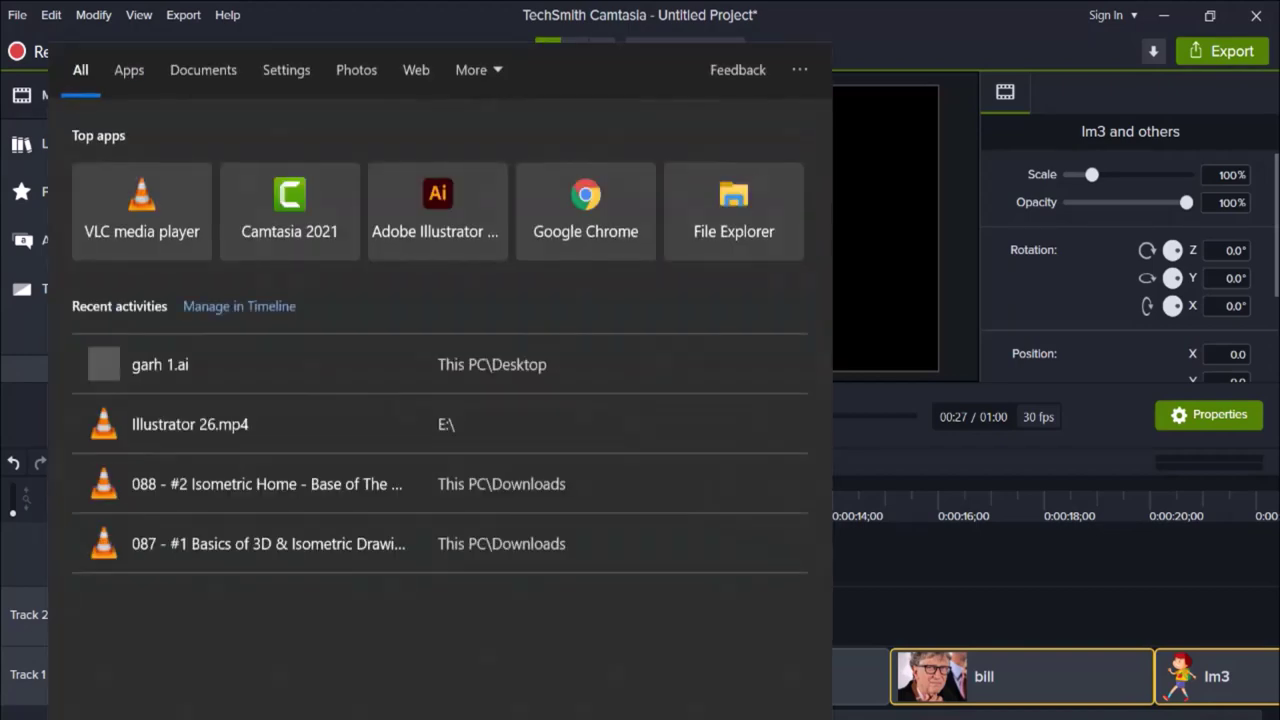
text(paint)
key(Return)
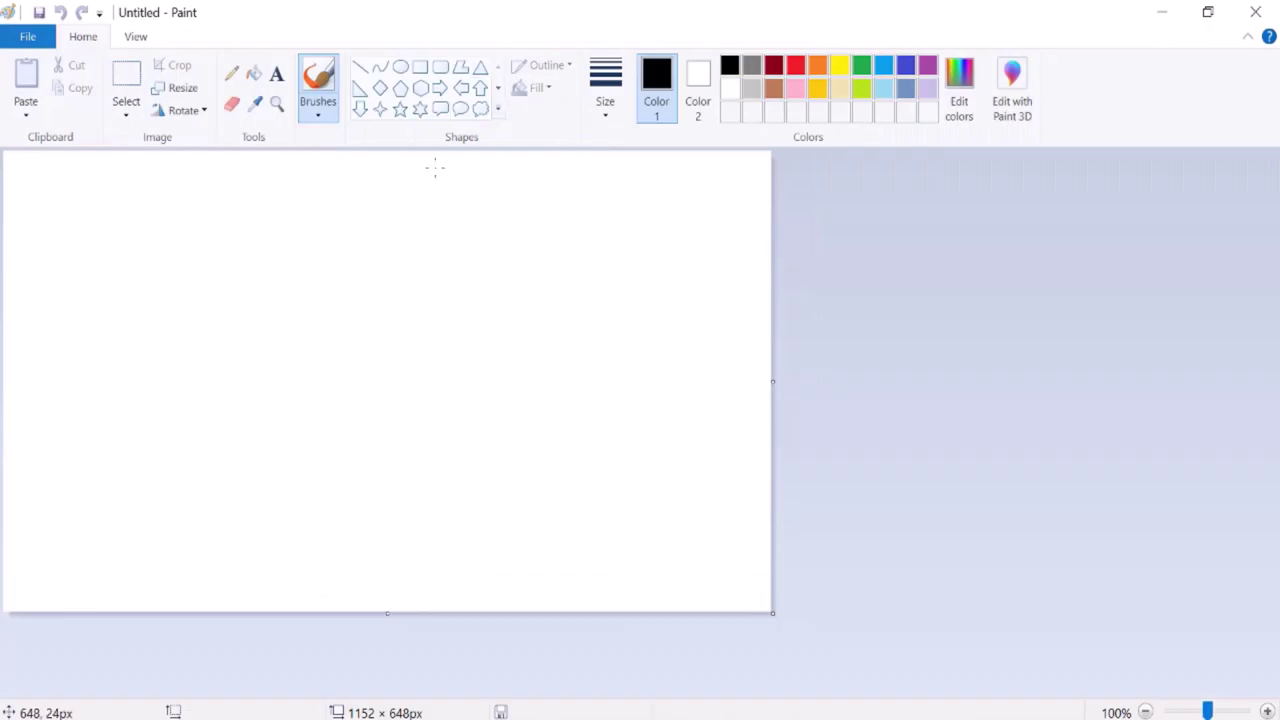
drag(409, 195, 400, 547)
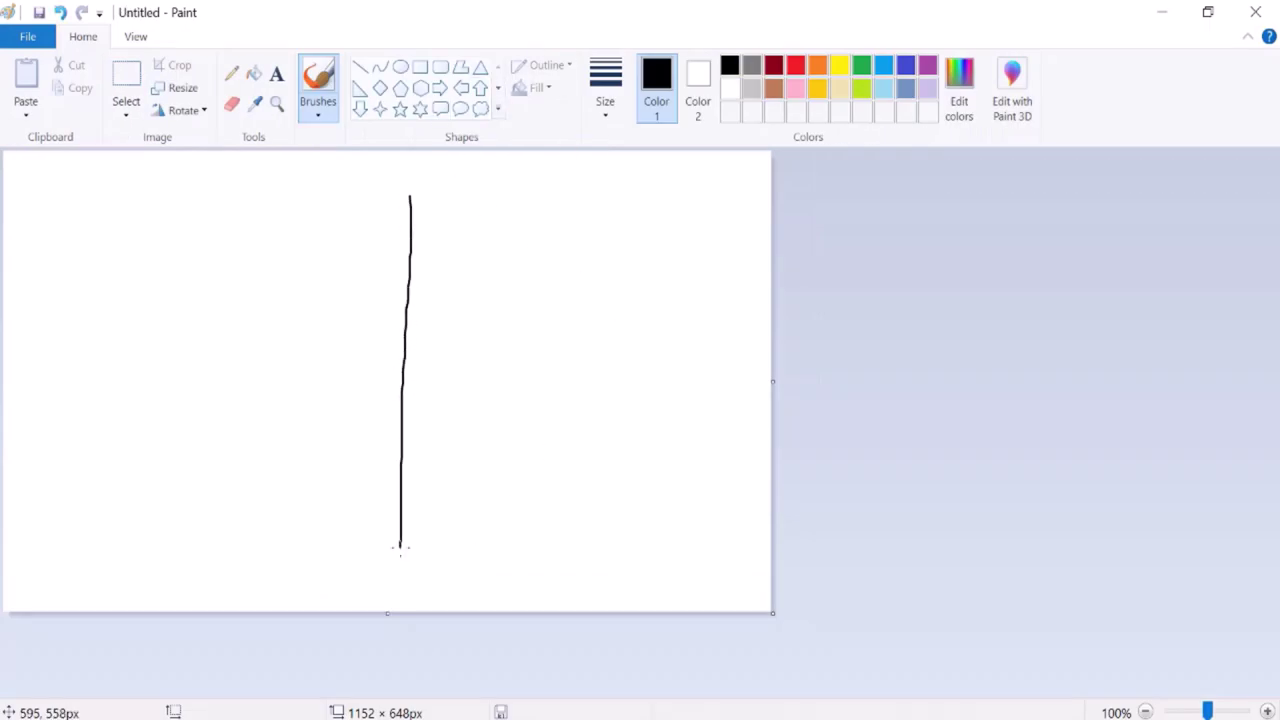
mouse_move(184, 381)
mouse_down()
mouse_move(427, 388)
mouse_move(707, 371)
mouse_up()
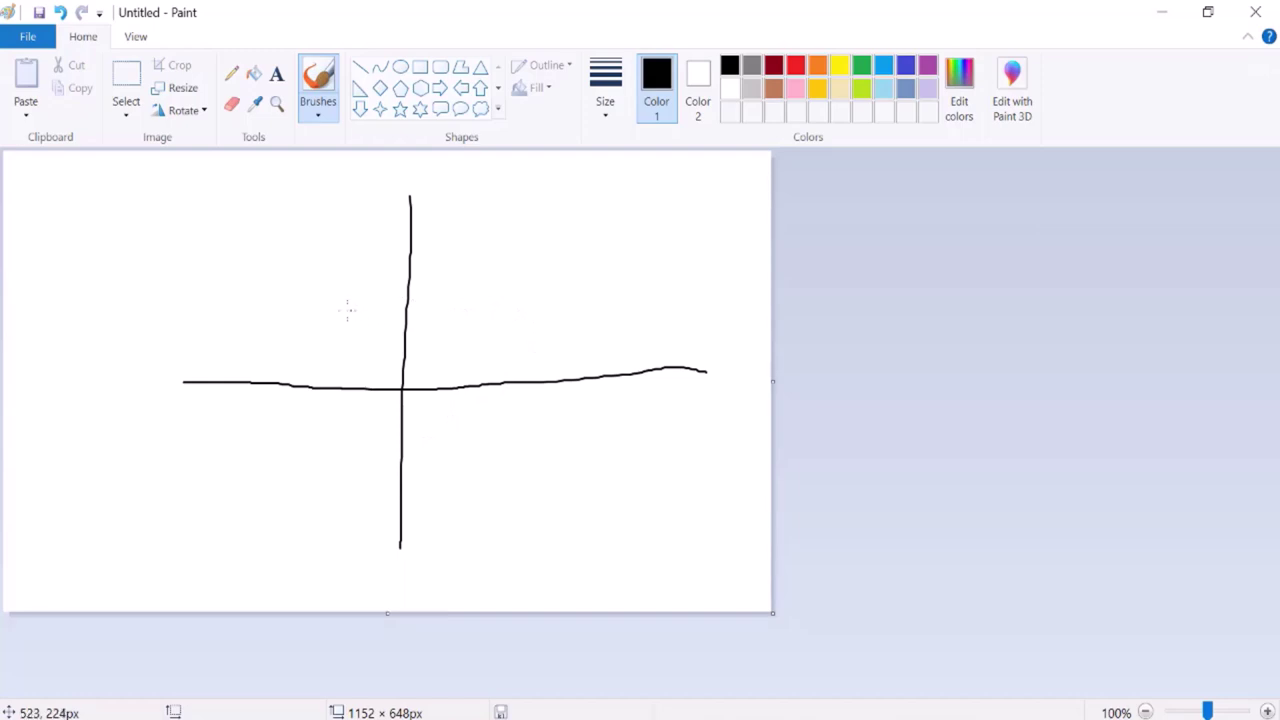
Step: Draw a freehand rectangle around the crossing of the lines, with one arrow pointing up and another pointing right
mouse_move(344, 310)
mouse_down()
mouse_move(507, 309)
mouse_move(514, 432)
mouse_move(495, 444)
mouse_move(331, 434)
mouse_move(320, 387)
mouse_move(333, 292)
mouse_up()
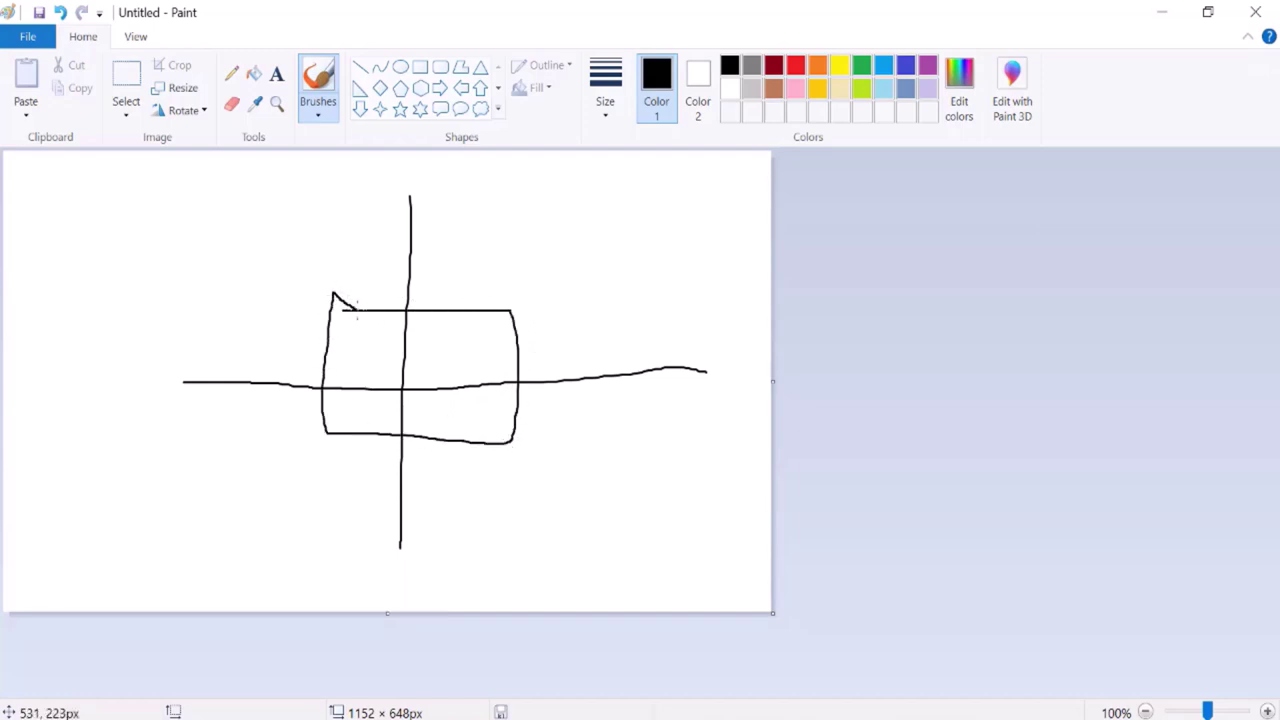
mouse_move(398, 387)
mouse_down()
mouse_move(413, 271)
mouse_move(383, 314)
mouse_move(398, 264)
mouse_move(447, 323)
mouse_up()
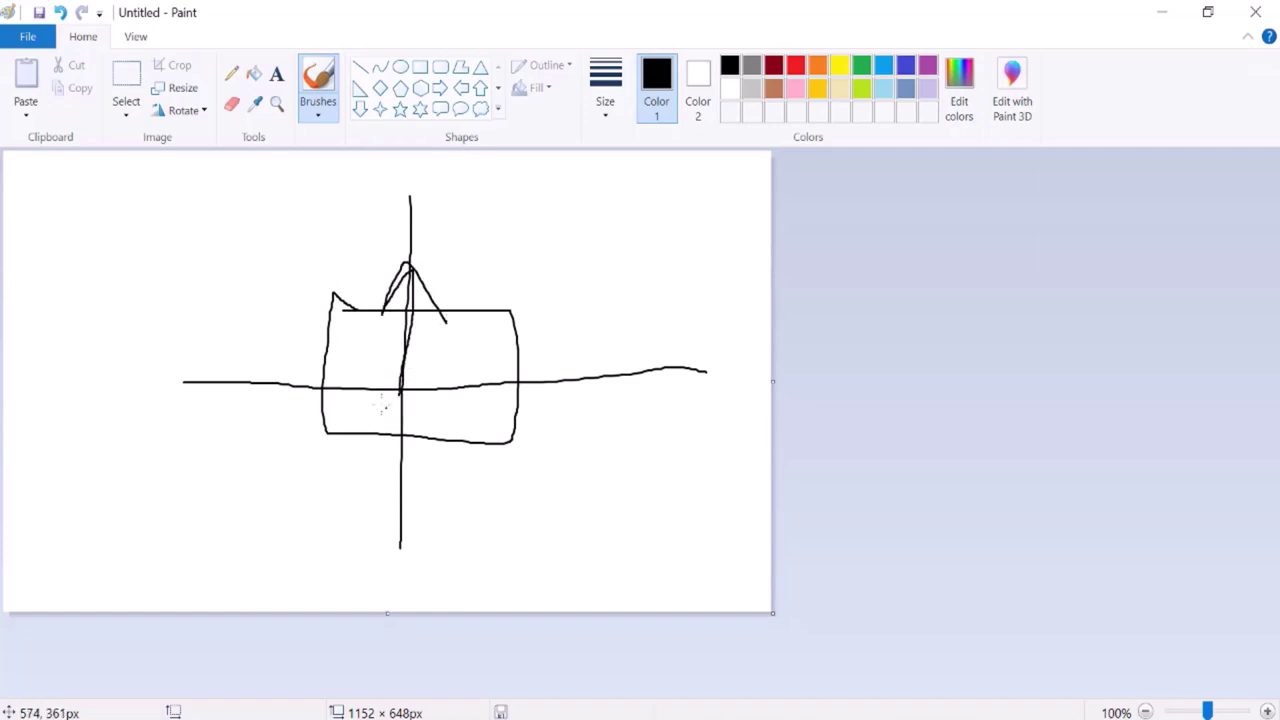
mouse_move(373, 398)
mouse_down()
mouse_move(502, 415)
mouse_move(492, 388)
mouse_move(456, 370)
mouse_move(521, 424)
mouse_move(481, 446)
mouse_up()
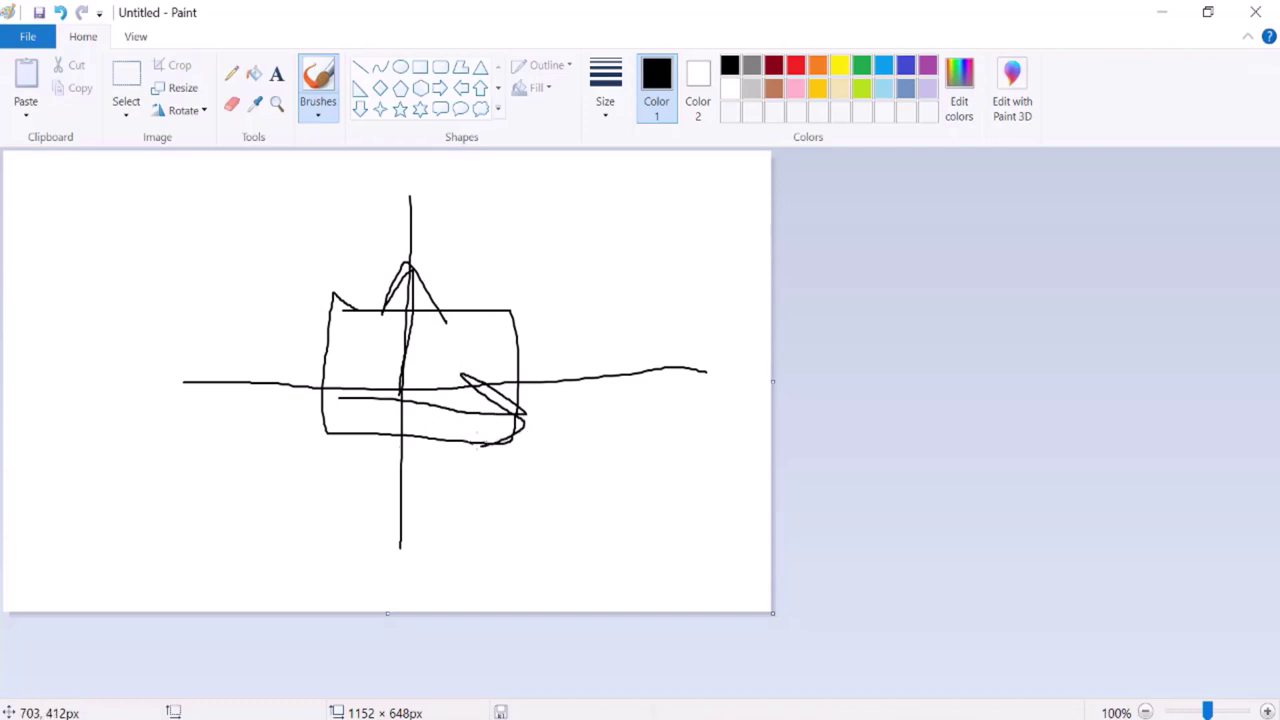
Step: Handwrite "x = 232 px" above the rectangle as the example horizontal dimension
mouse_move(84, 260)
mouse_down()
mouse_move(147, 242)
mouse_move(129, 311)
mouse_up()
mouse_move(187, 246)
mouse_down()
mouse_move(155, 290)
mouse_move(194, 311)
mouse_move(262, 267)
mouse_move(298, 278)
mouse_move(315, 258)
mouse_up()
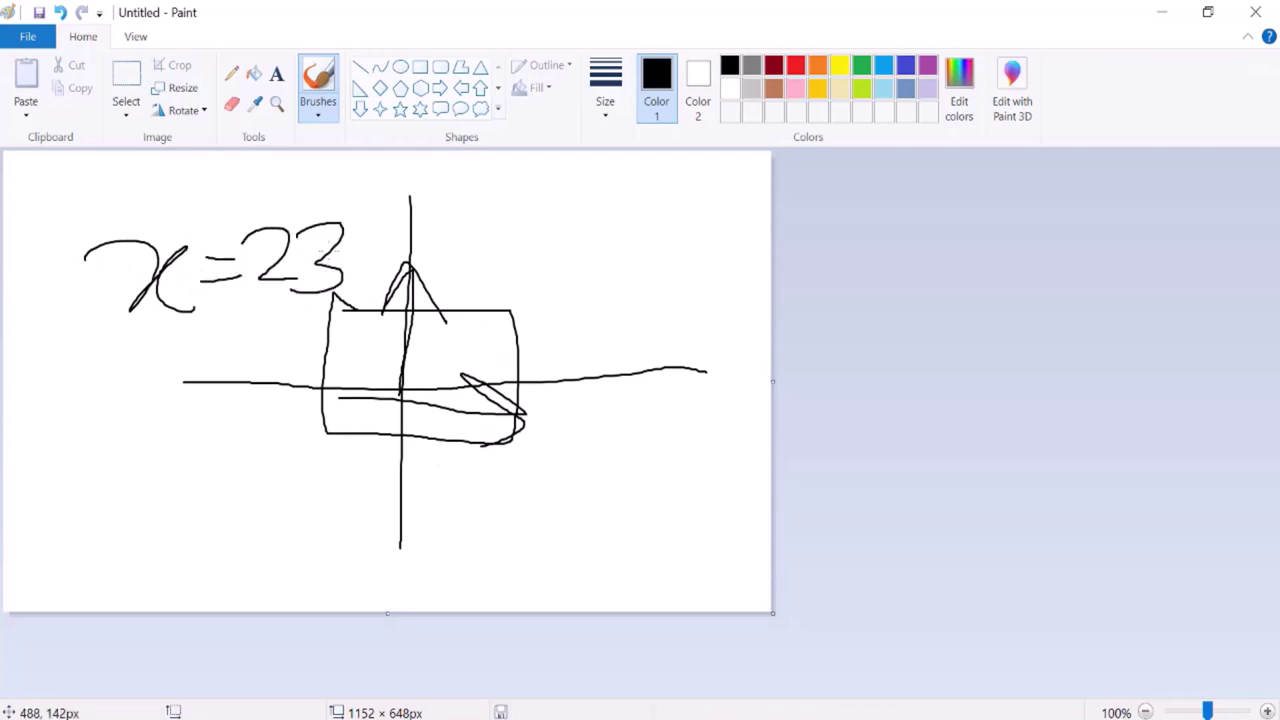
mouse_move(350, 228)
mouse_down()
mouse_move(383, 226)
mouse_move(359, 262)
mouse_move(405, 245)
mouse_up()
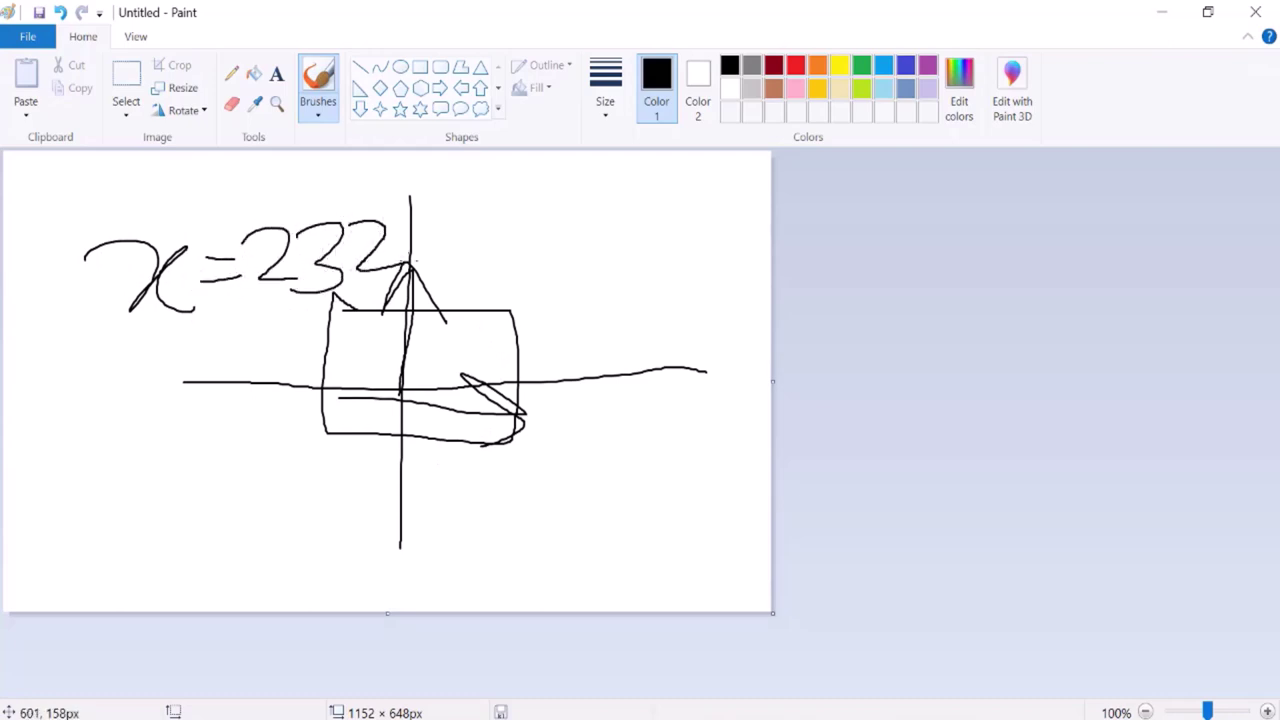
mouse_move(445, 206)
mouse_down()
mouse_move(454, 263)
mouse_move(465, 215)
mouse_move(484, 237)
mouse_move(443, 241)
mouse_up()
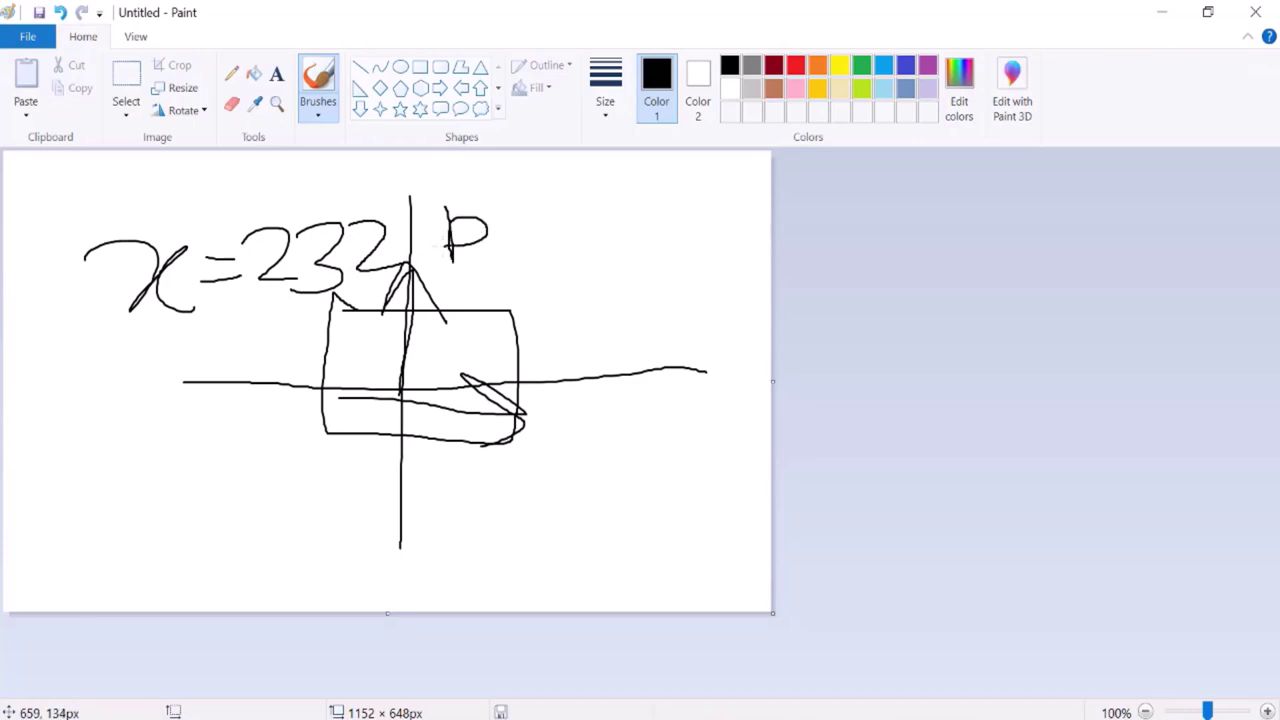
drag(556, 193, 519, 270)
mouse_move(497, 203)
mouse_down()
mouse_move(536, 218)
mouse_move(591, 270)
mouse_up()
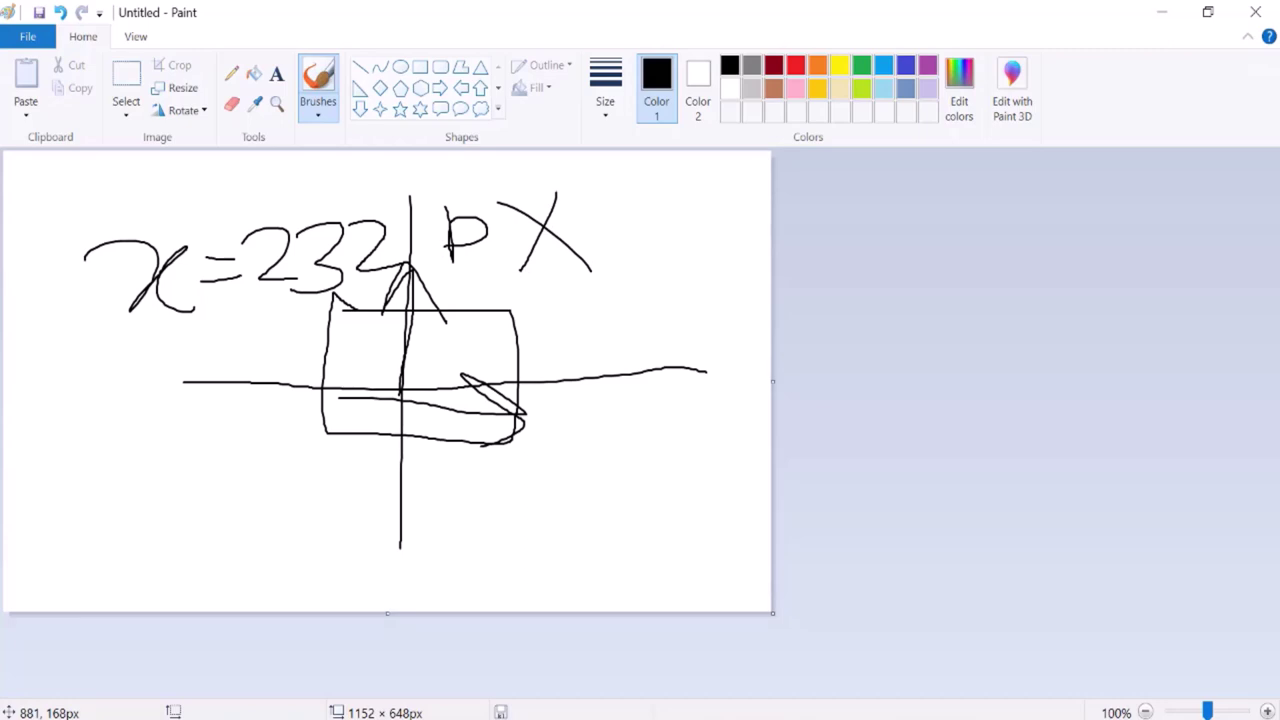
Step: Handwrite "y = 536 px" below the rectangle as the example vertical dimension
mouse_move(133, 430)
mouse_down()
mouse_move(180, 461)
mouse_move(193, 566)
mouse_move(160, 495)
mouse_up()
drag(238, 503, 289, 496)
drag(254, 550, 321, 543)
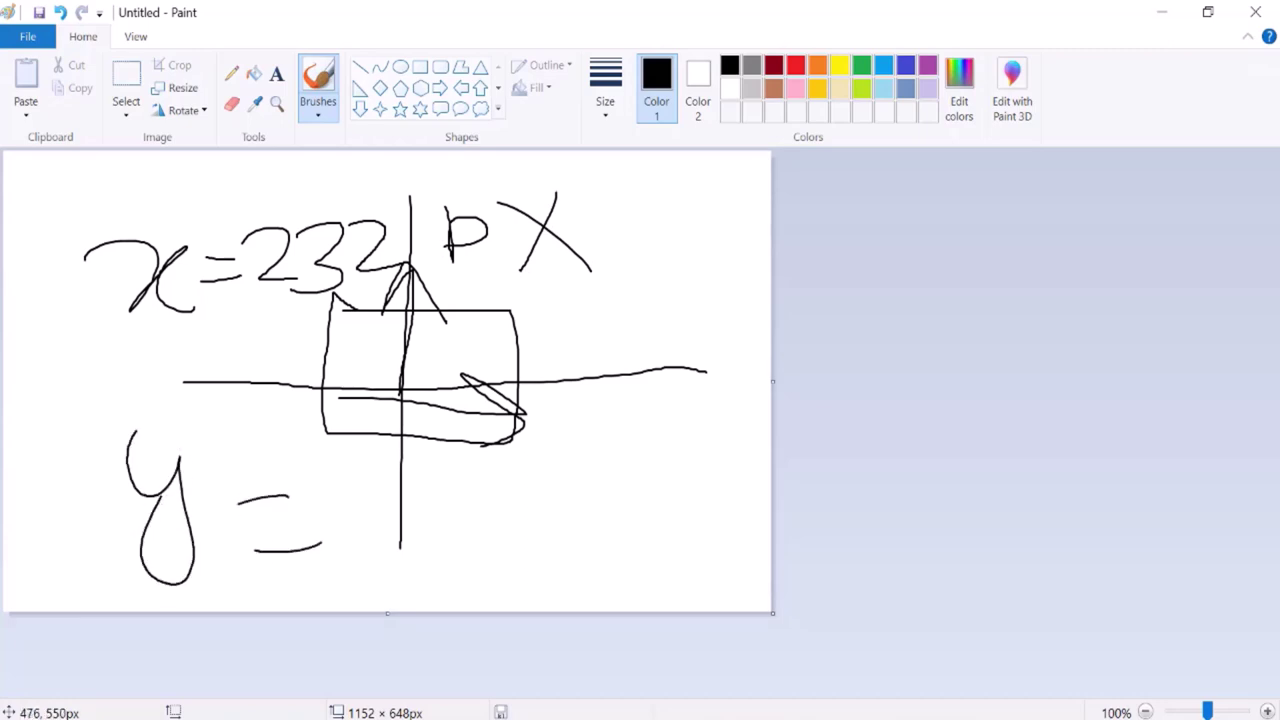
mouse_move(345, 486)
mouse_down()
mouse_move(343, 533)
mouse_move(397, 477)
mouse_up()
mouse_move(396, 497)
mouse_down()
mouse_move(439, 501)
mouse_move(418, 551)
mouse_up()
mouse_move(503, 474)
mouse_down()
mouse_move(491, 534)
mouse_move(462, 526)
mouse_up()
mouse_move(552, 540)
mouse_down()
mouse_move(553, 462)
mouse_move(553, 517)
mouse_up()
drag(622, 465, 601, 540)
drag(590, 473, 669, 538)
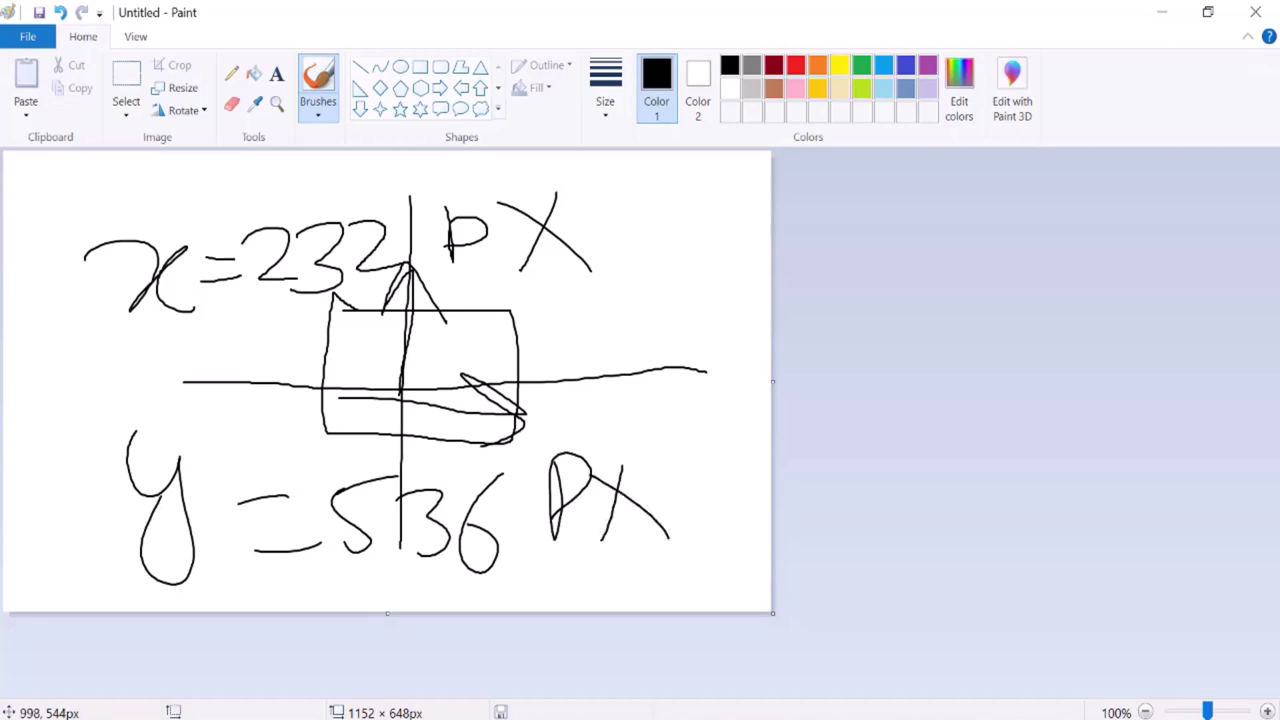
Step: Enlarge the Paint canvas to 1851 × 764 px and handwrite the example dimension figures in the added blank space
drag(773, 613, 1238, 680)
drag(716, 246, 868, 345)
drag(840, 232, 868, 342)
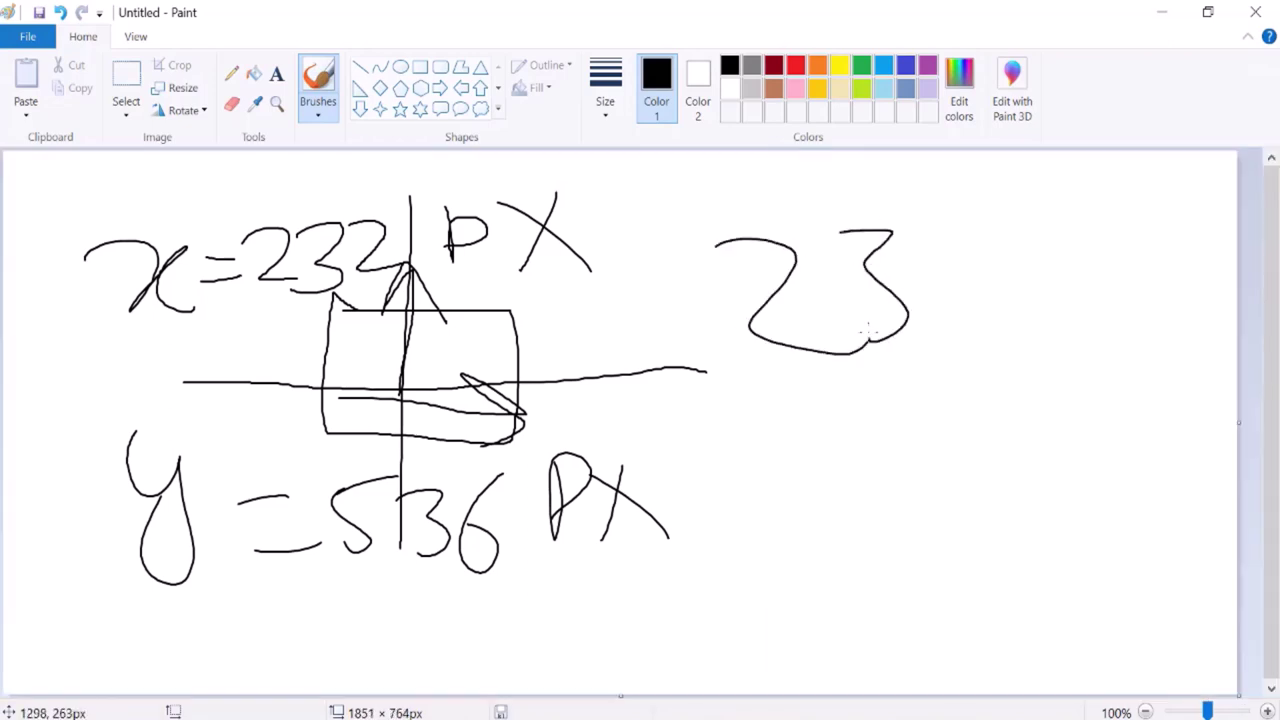
drag(908, 238, 997, 326)
drag(1065, 243, 1023, 326)
drag(1009, 258, 1073, 320)
drag(996, 404, 992, 491)
mouse_move(995, 405)
mouse_down()
mouse_move(1072, 383)
mouse_move(1120, 485)
mouse_move(1065, 505)
mouse_up()
drag(1193, 376, 1155, 481)
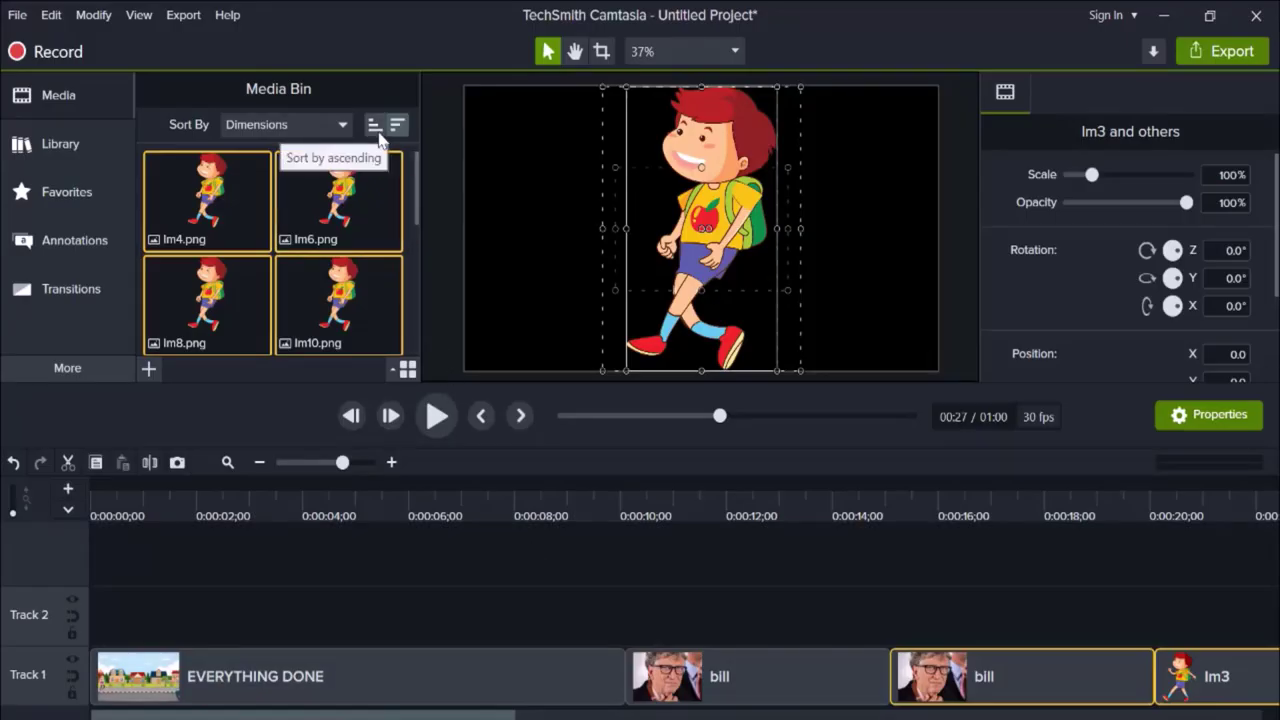
Step: Back in Camtasia, set the Media Bin sorting to ascending order and change its criterion to Date Added, reviewing the file order
click(328, 128)
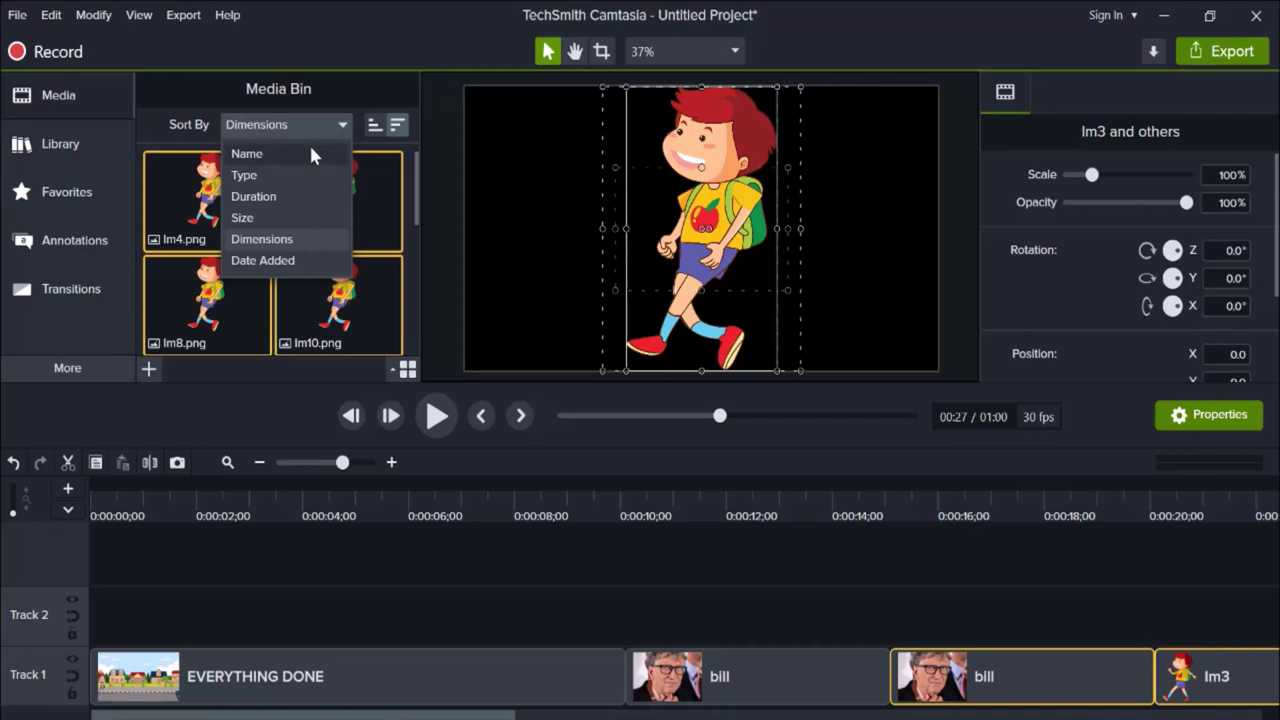
click(372, 133)
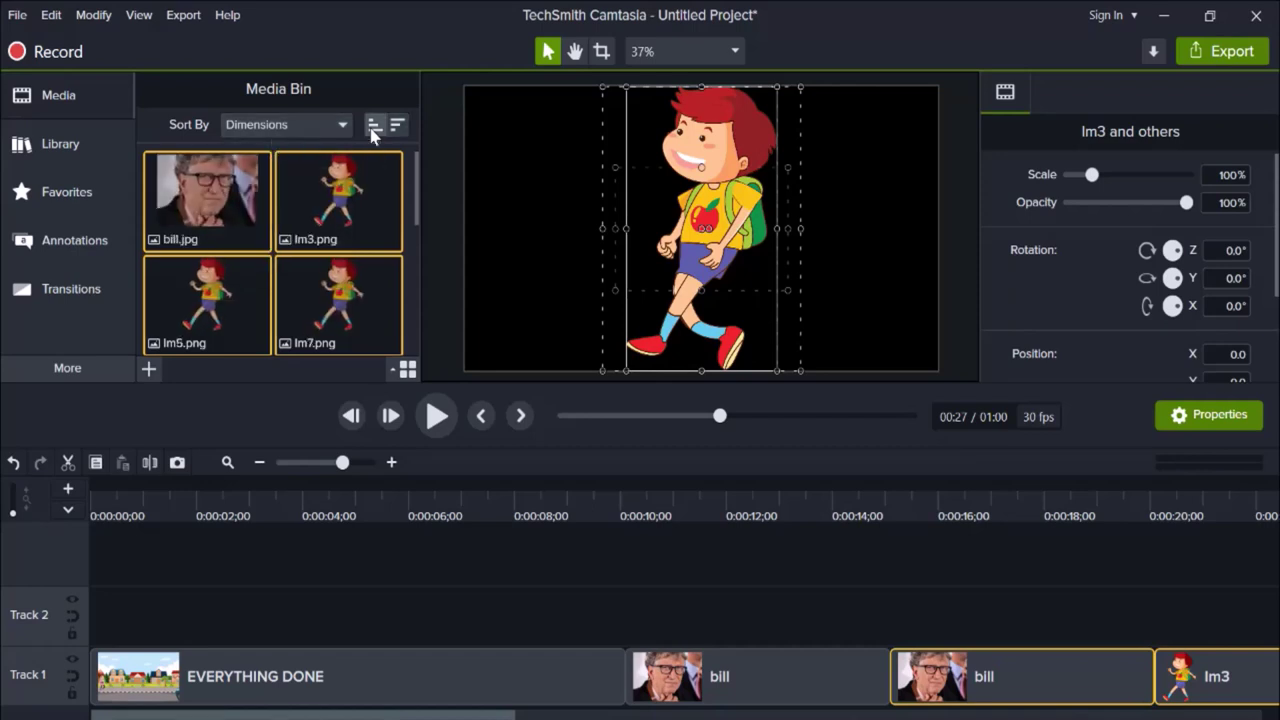
click(287, 130)
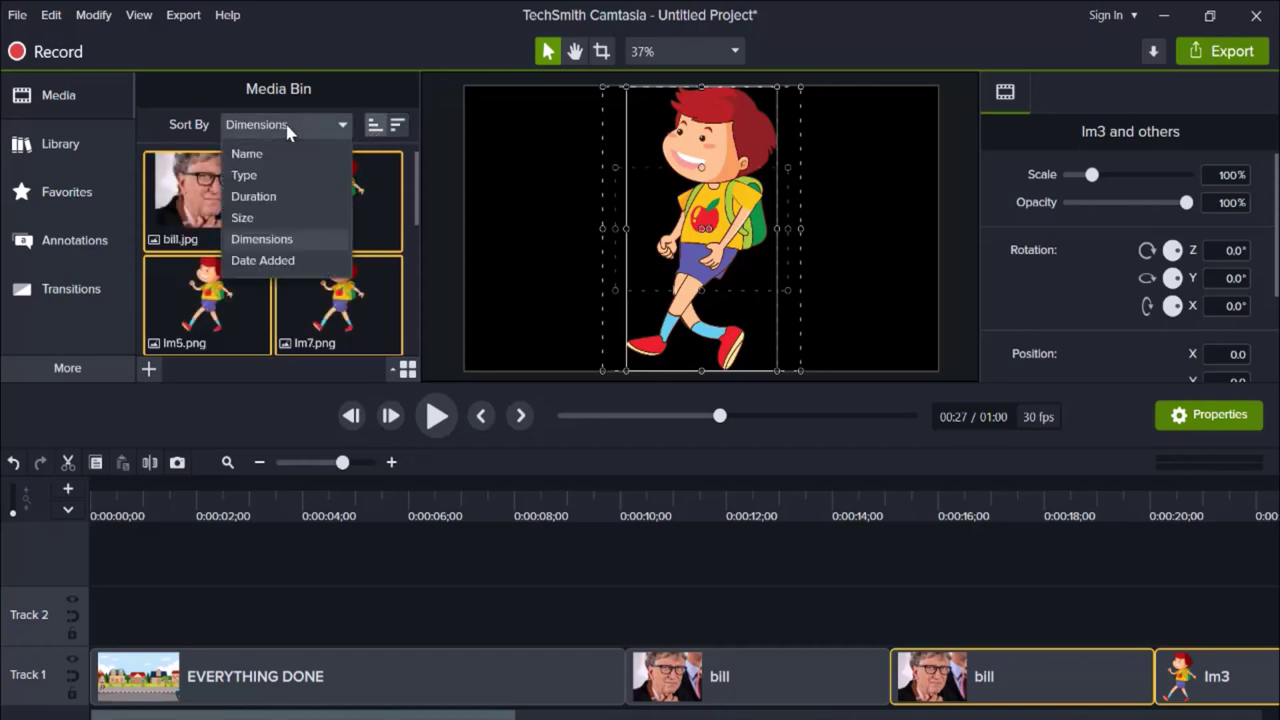
click(260, 262)
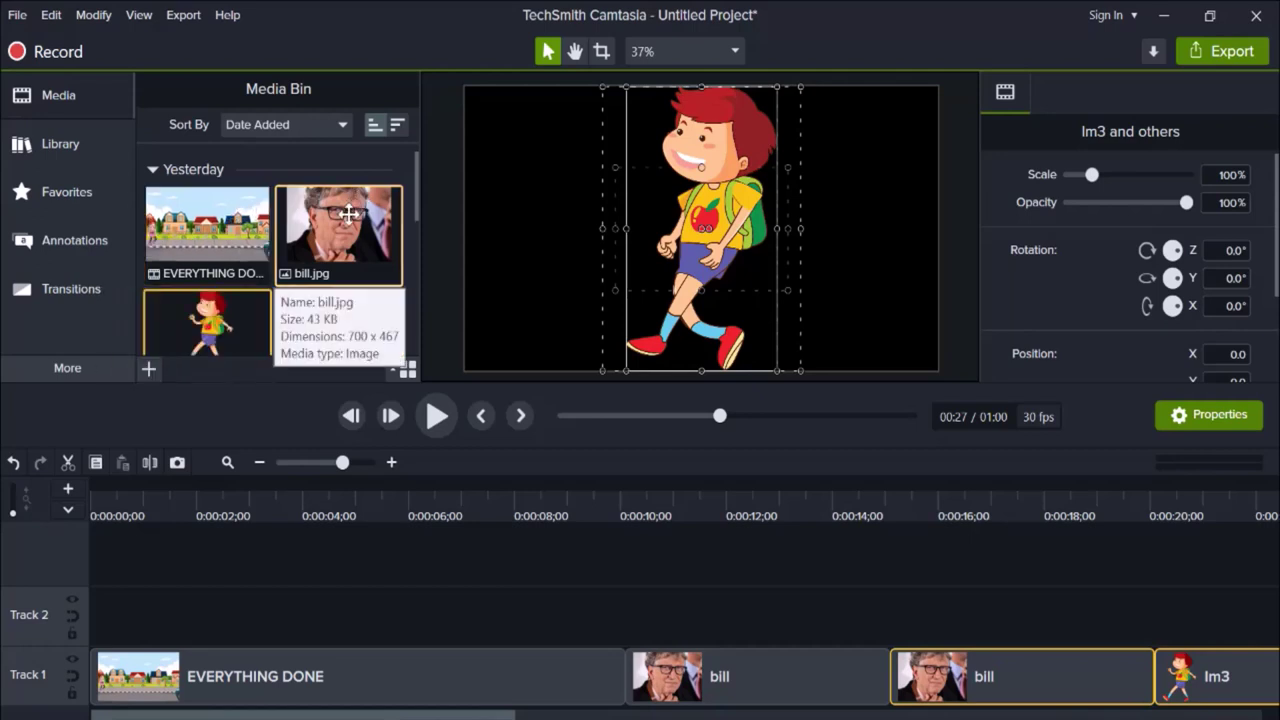
scroll(245, 300, down, 10)
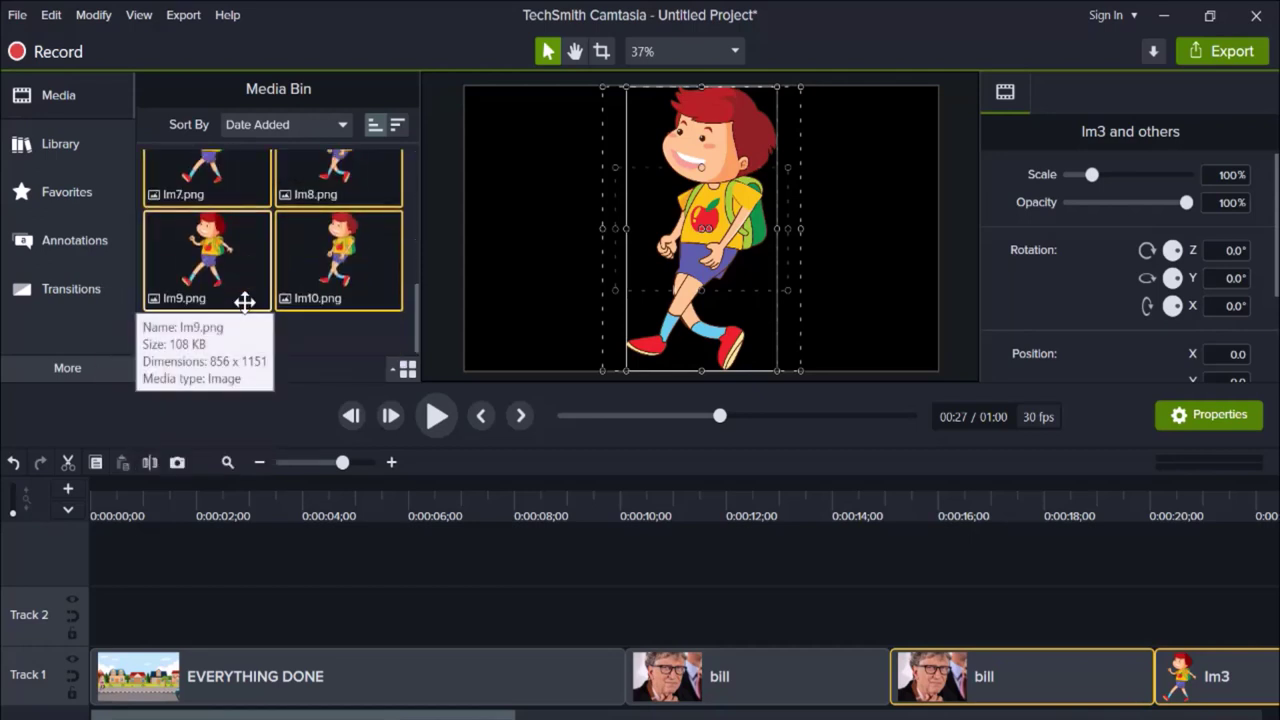
scroll(245, 301, up, 10)
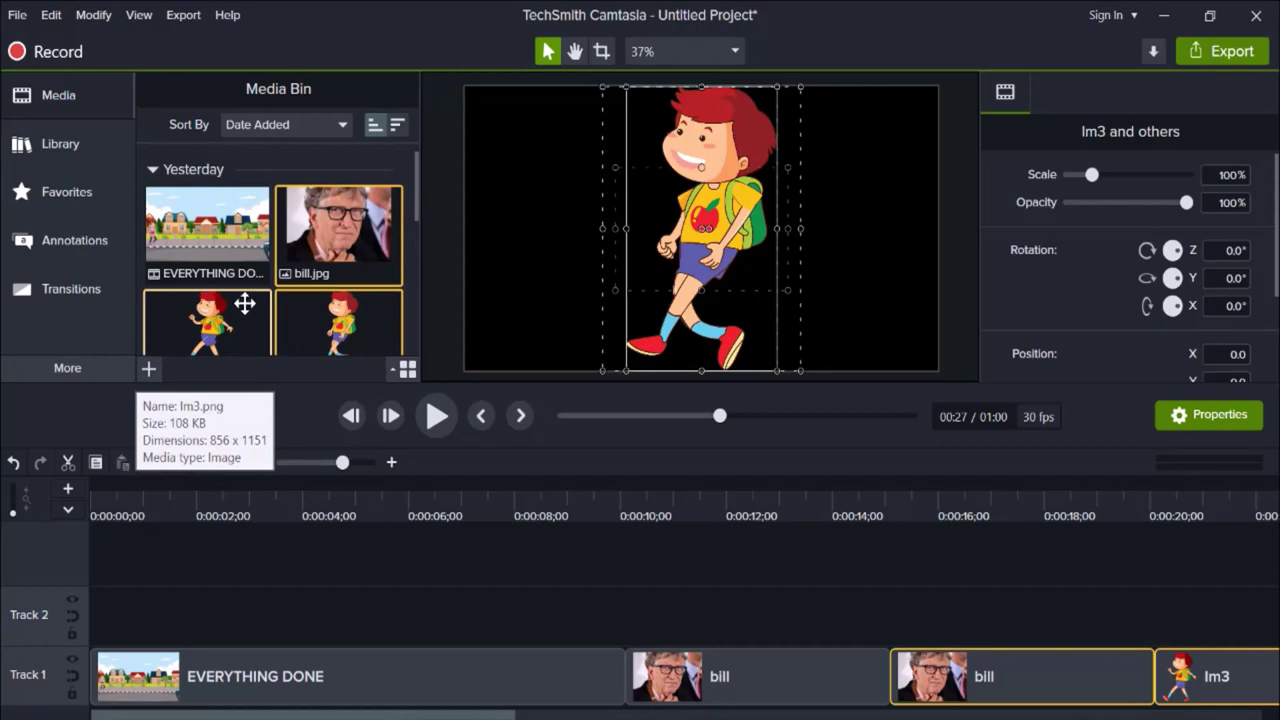
Step: Switch the Date Added sorting of the Media Bin to descending order and review the files down to EVERYTHING DONE
click(397, 134)
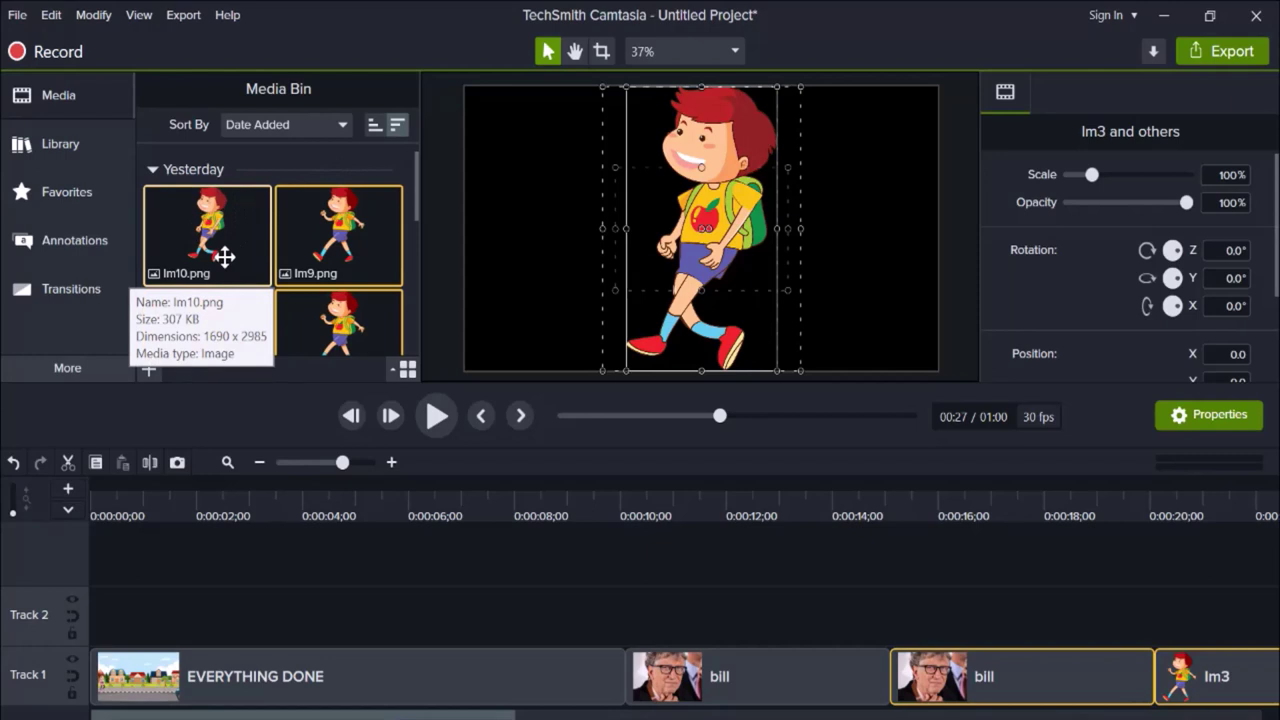
scroll(222, 256, down, 5)
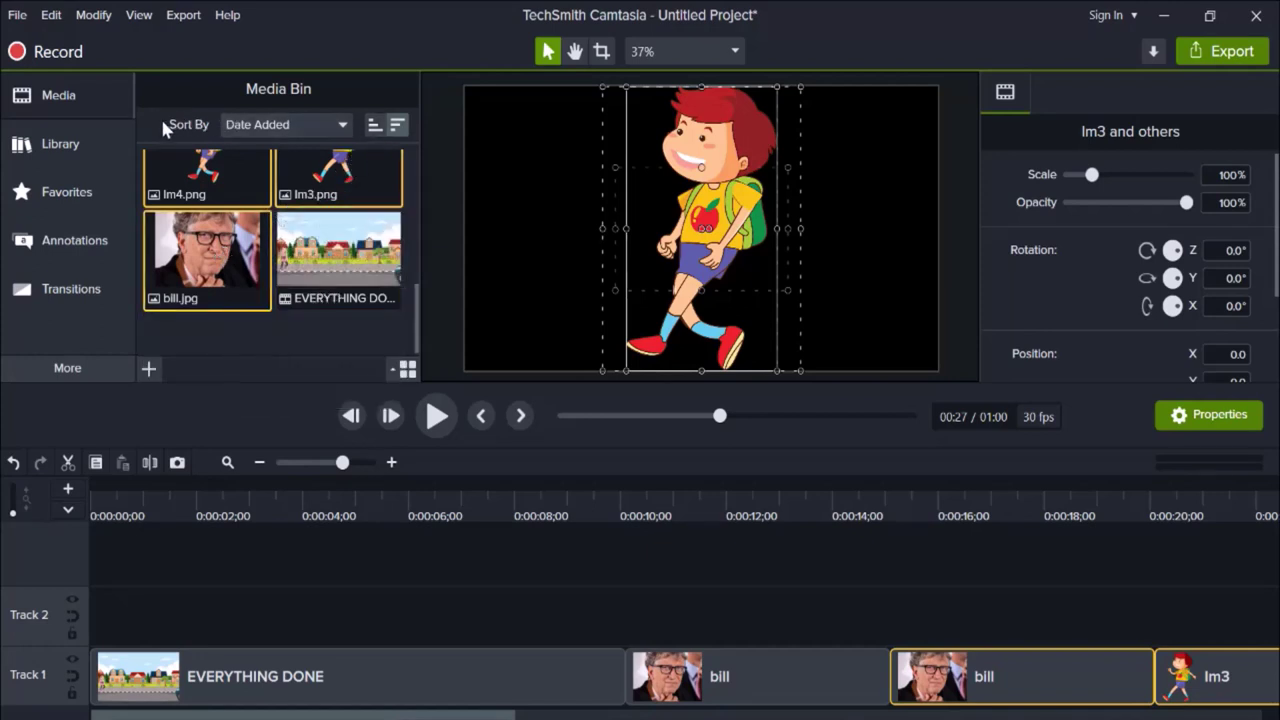
click(267, 130)
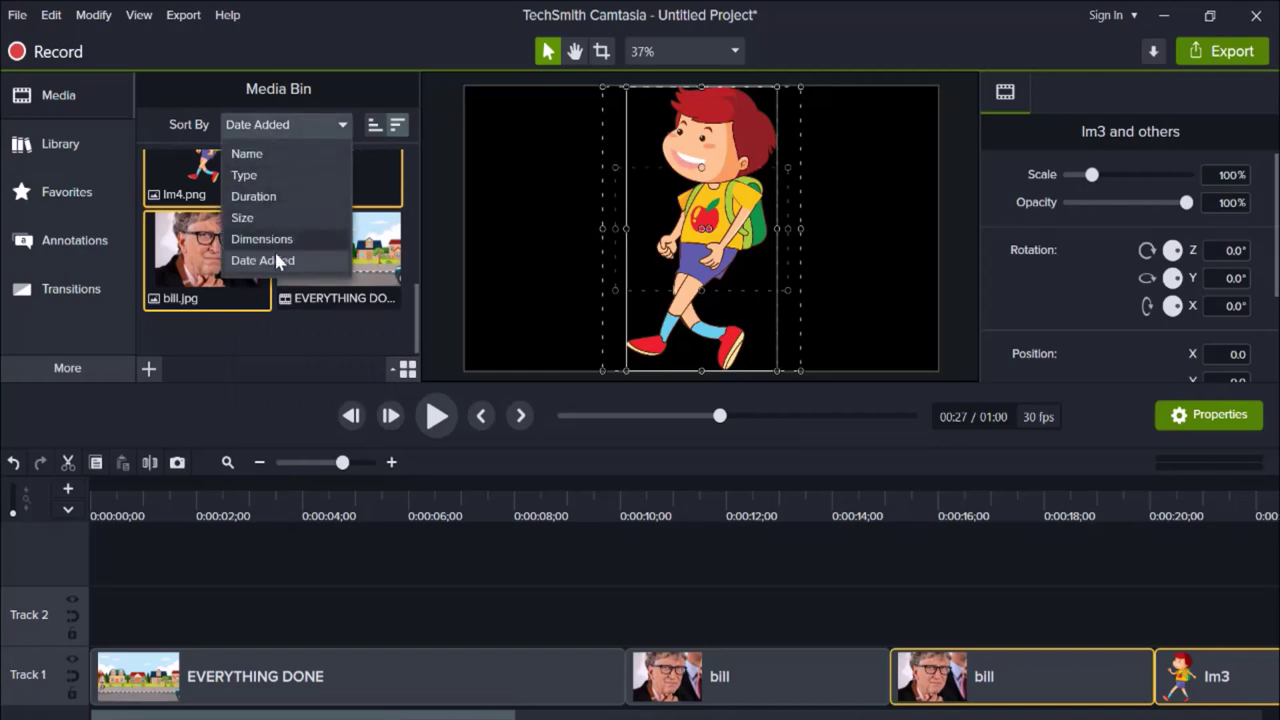
click(280, 341)
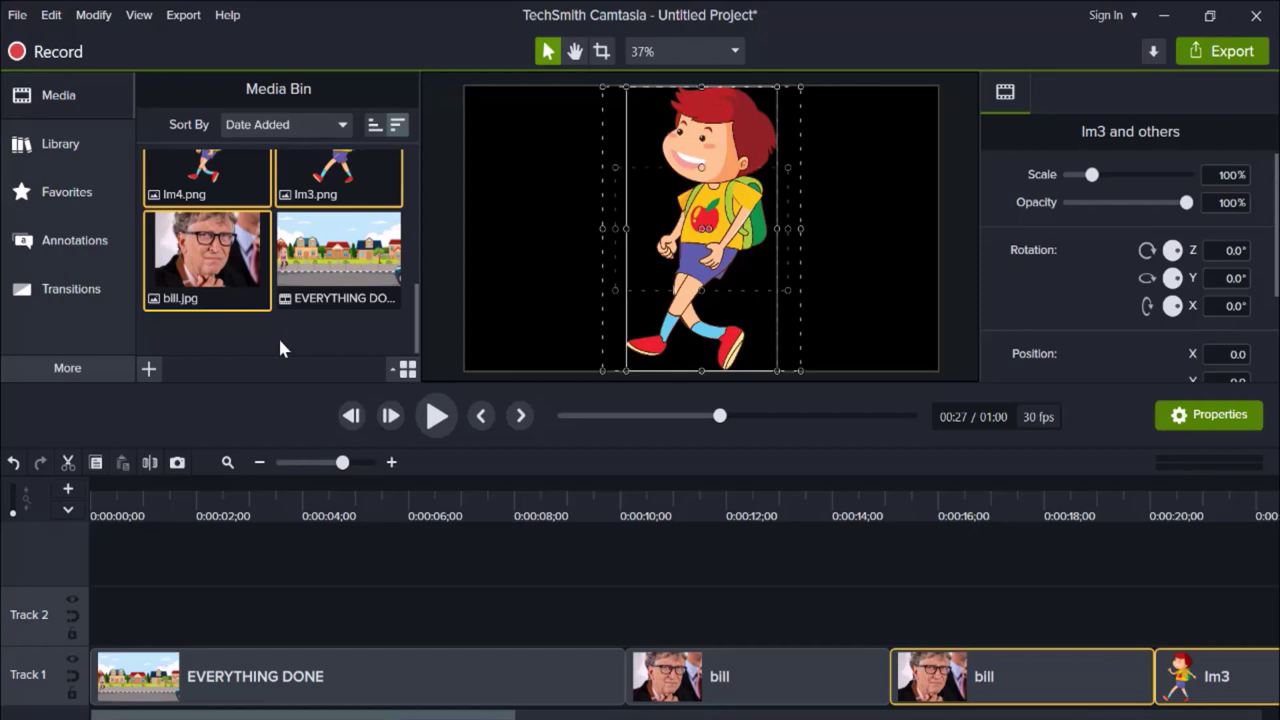
click(323, 128)
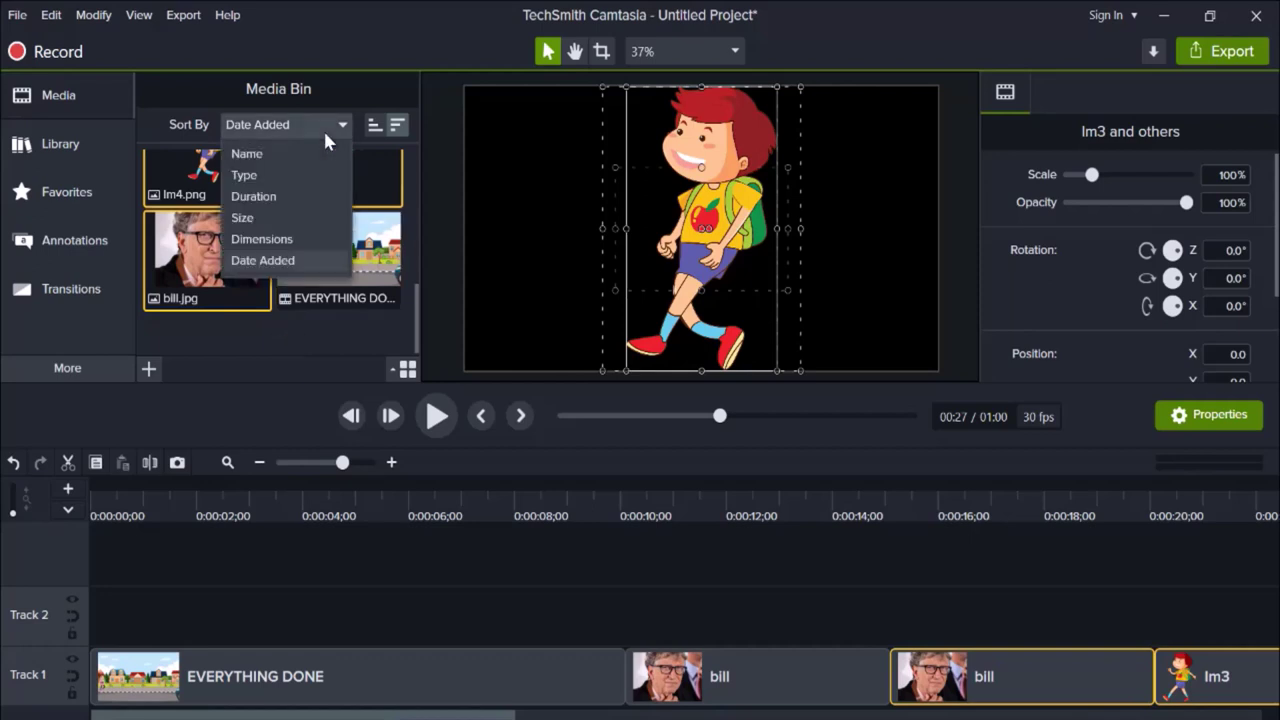
click(323, 123)
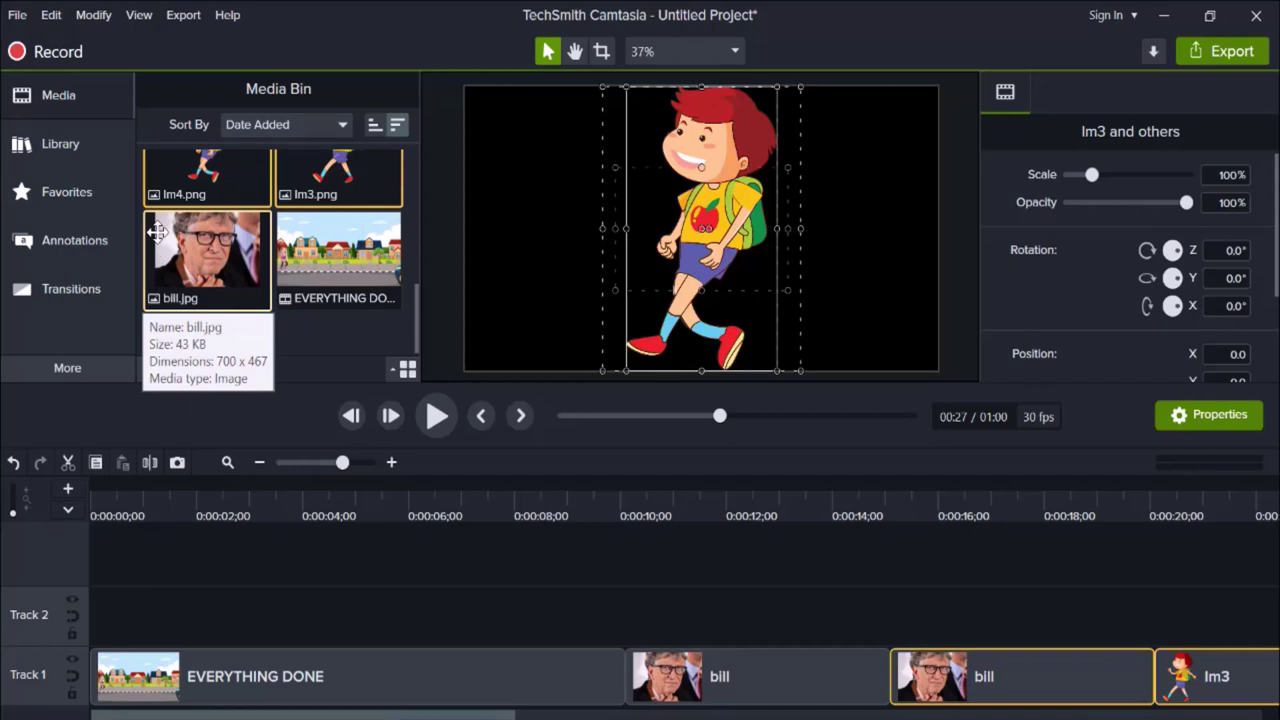
Step: Show the Media Bin files as single large thumbnails, browse through them, and restore the two-per-row thumbnail view
mouse_move(407, 369)
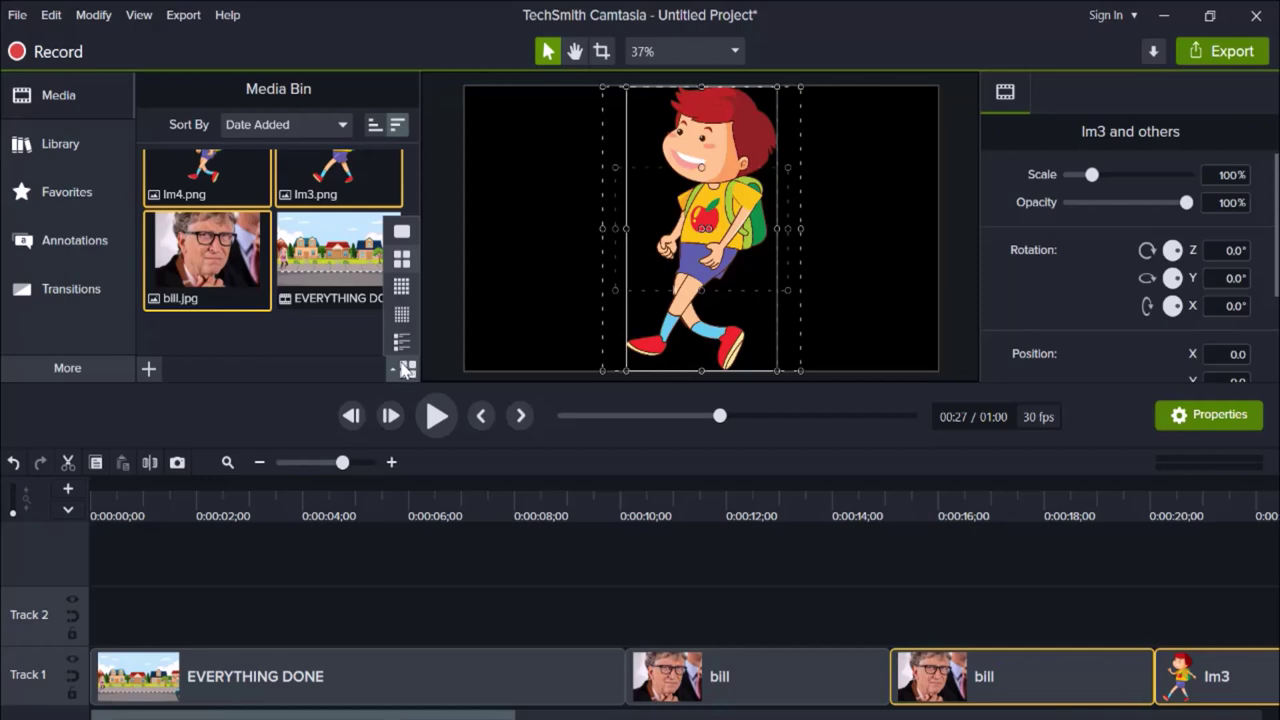
click(403, 234)
scroll(354, 234, down, 5)
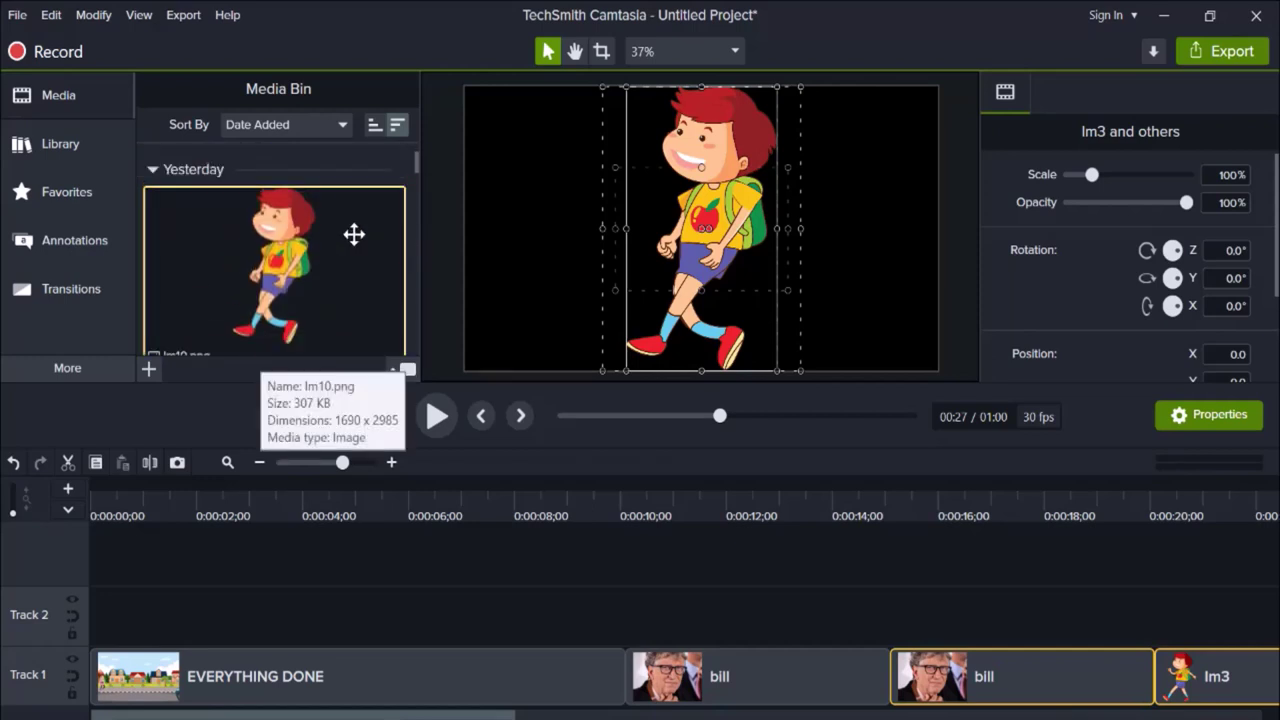
scroll(354, 234, up, 6)
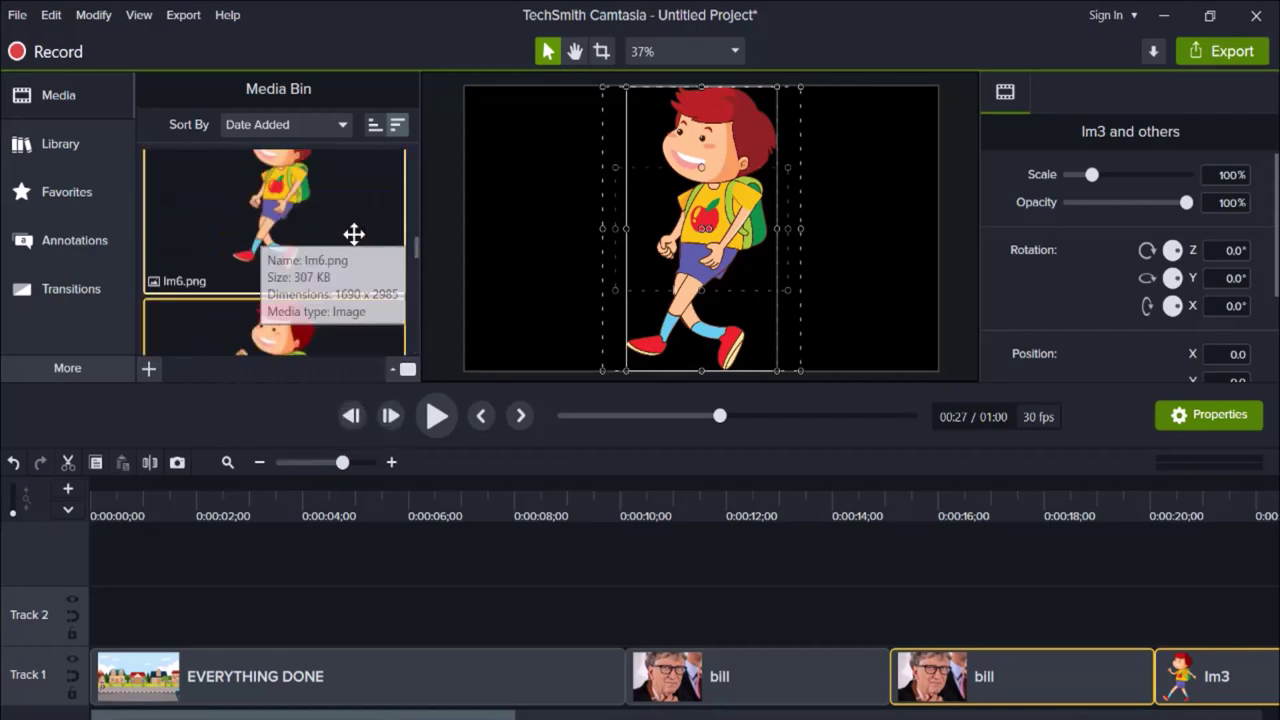
scroll(354, 234, up, 2)
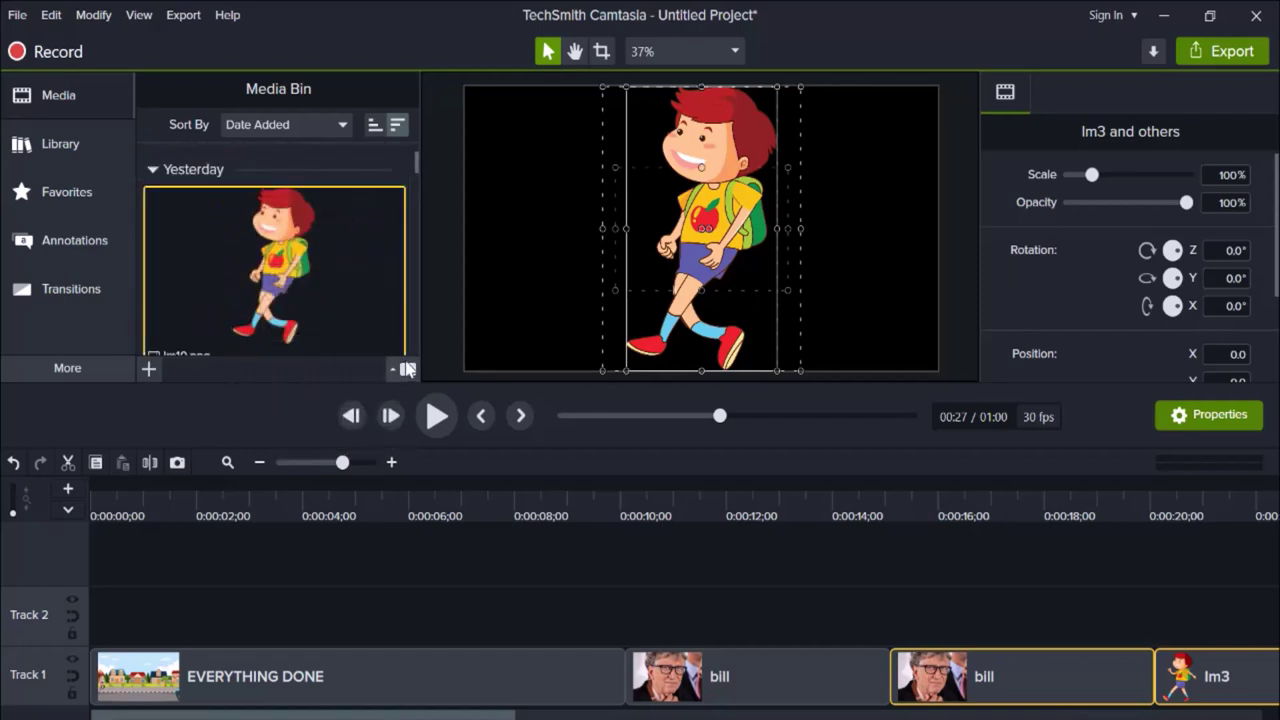
click(403, 369)
click(400, 259)
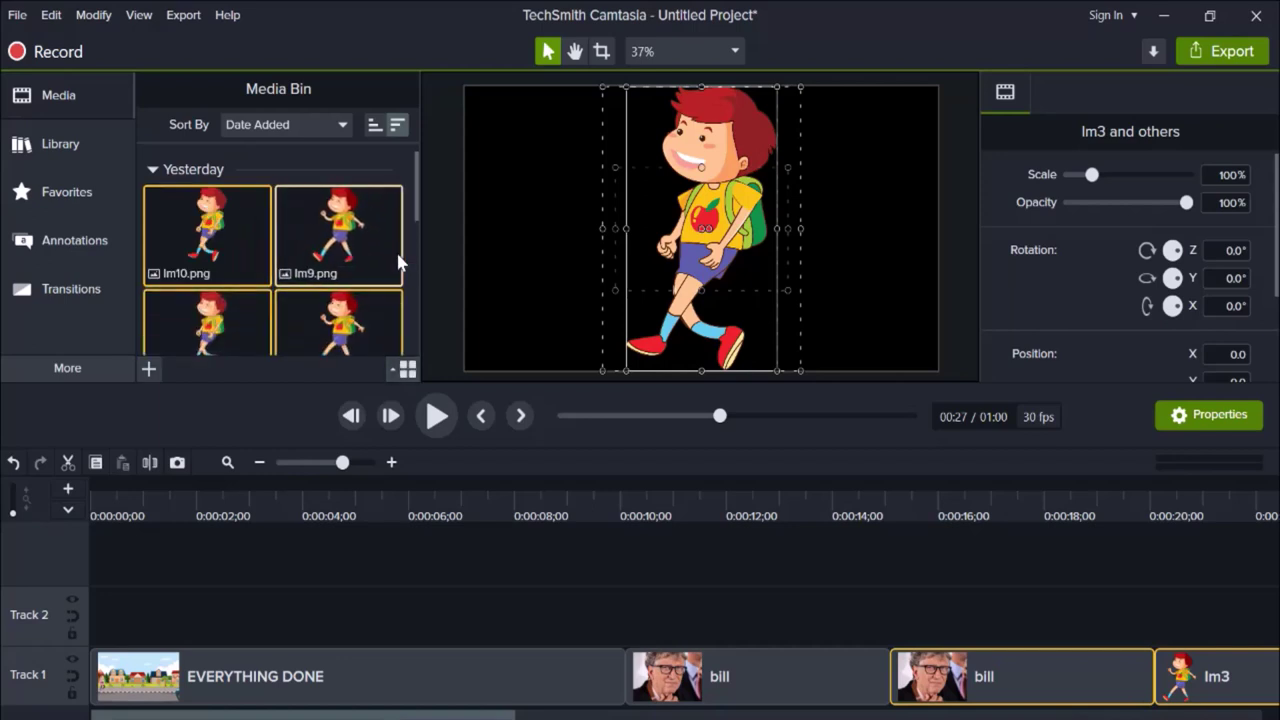
Step: Display the Media Bin files as small thumbnails four per row and clear the file selection
click(407, 369)
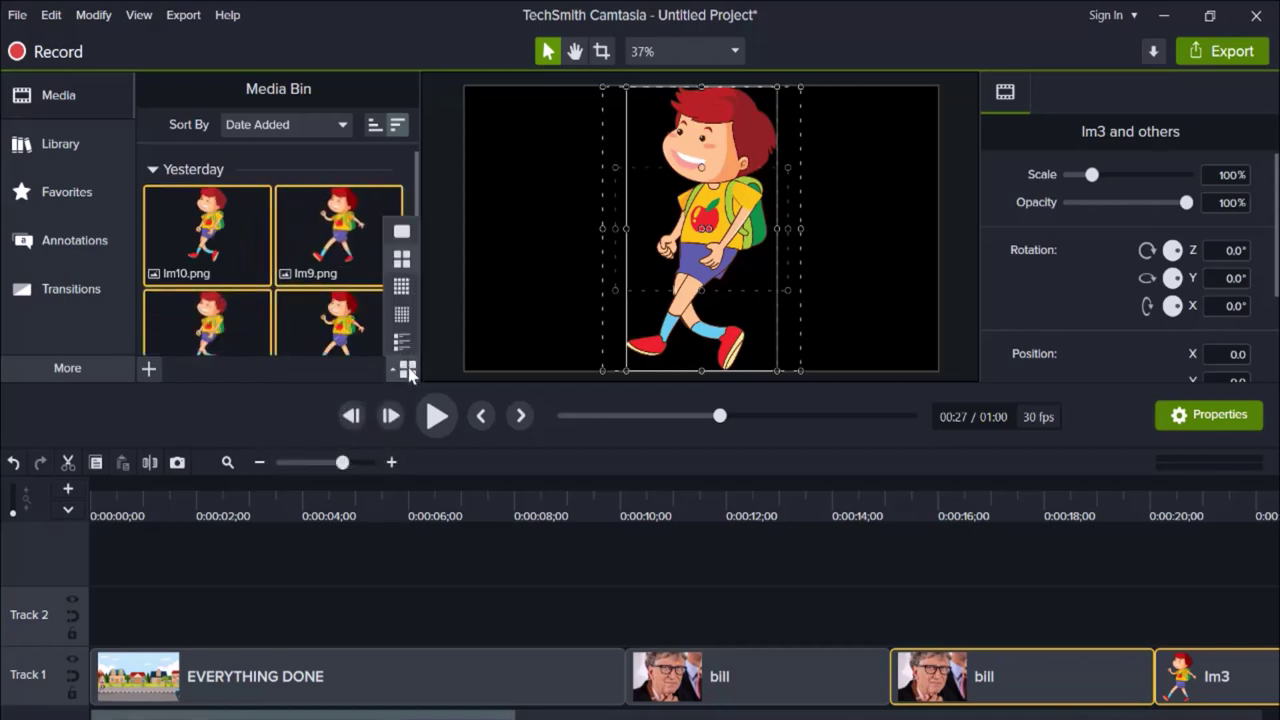
click(408, 292)
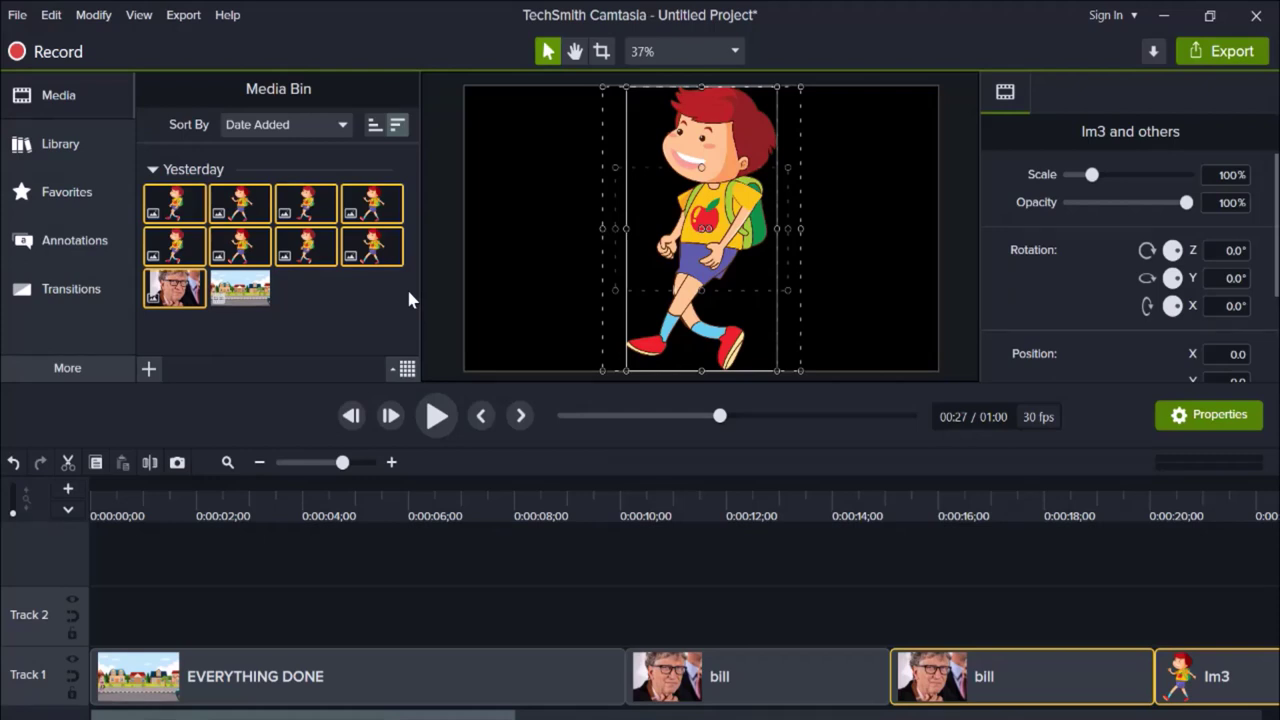
drag(408, 292, 162, 202)
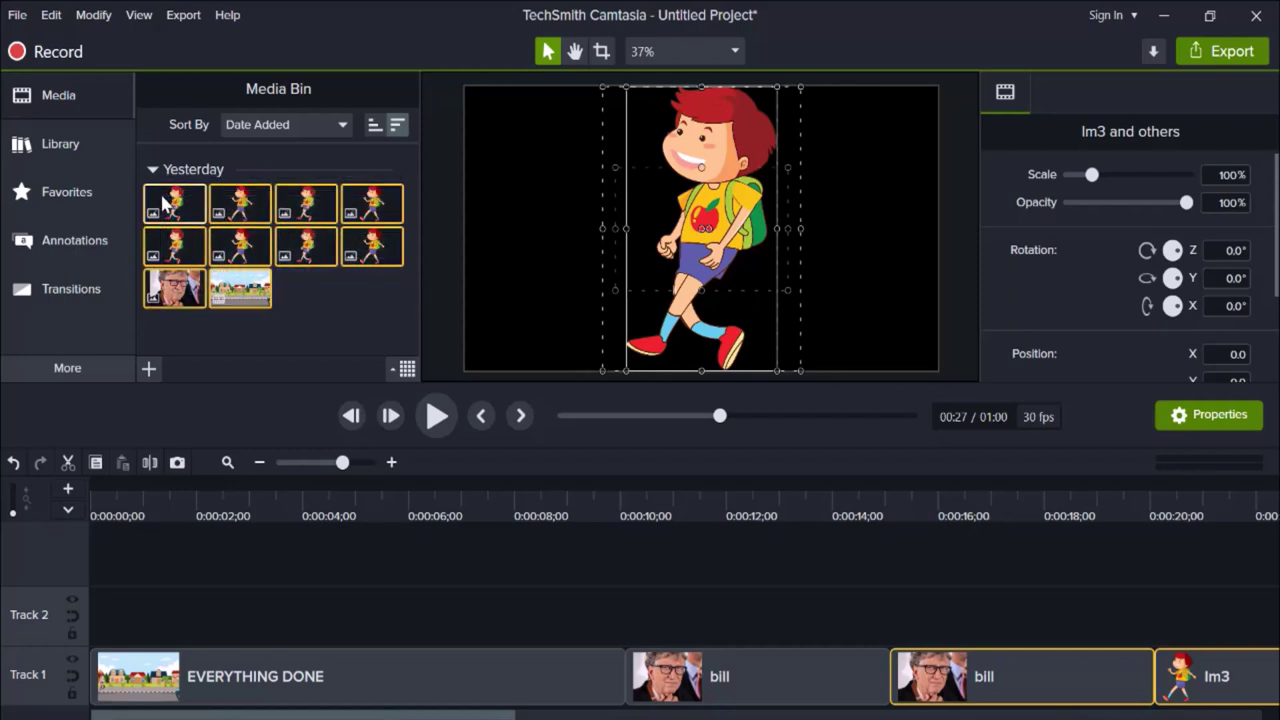
click(355, 299)
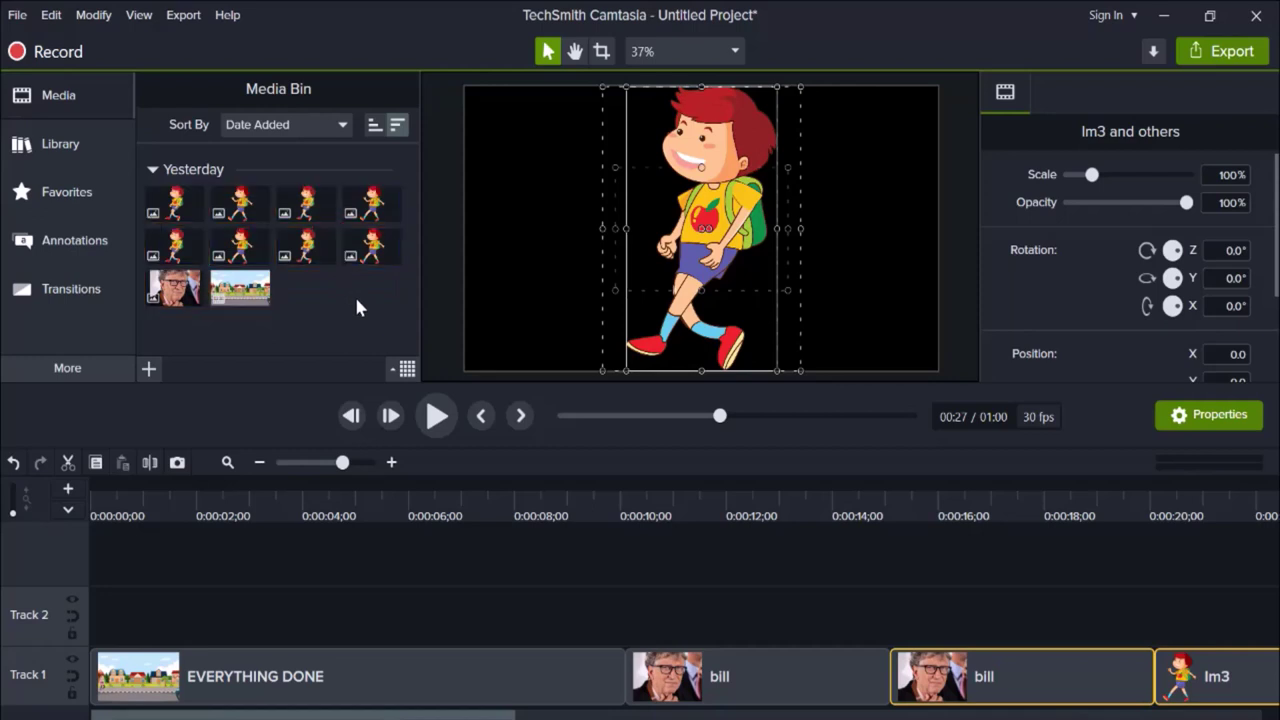
Step: Switch the Media Bin to the smallest thumbnails and on to the details list, reviewing the files down to EVERYTHING DONE.avi
click(396, 369)
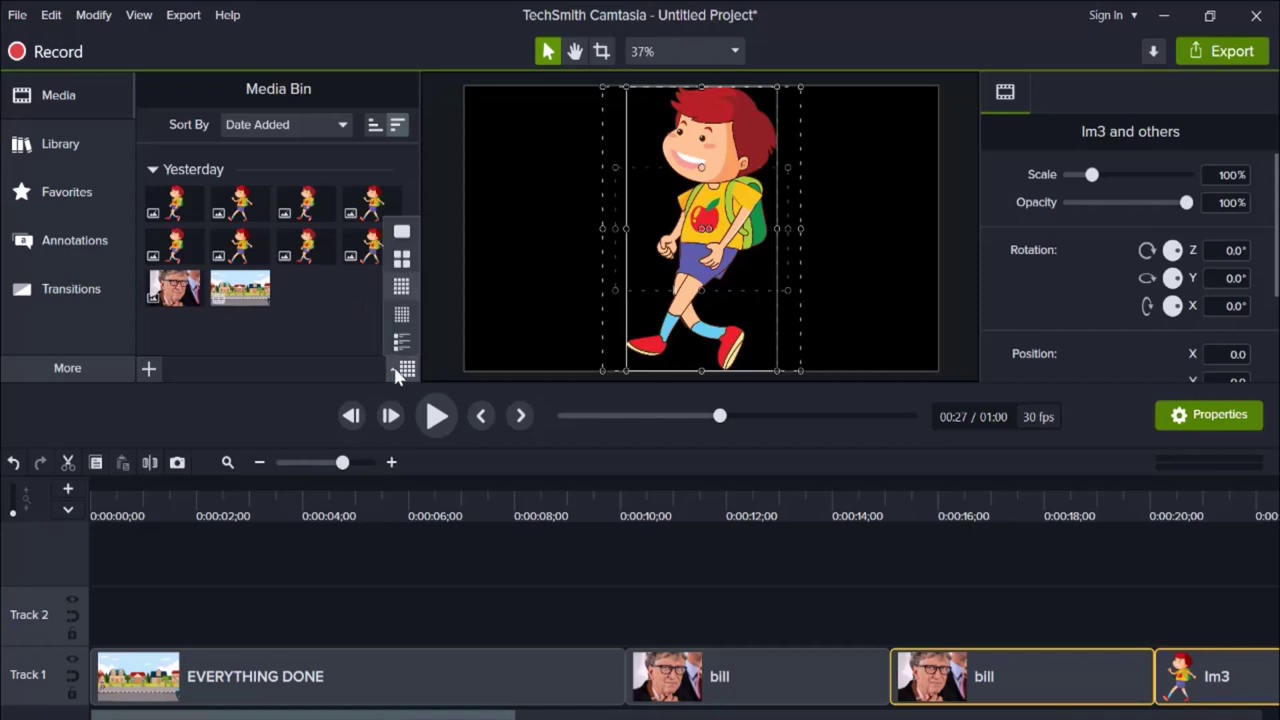
click(402, 314)
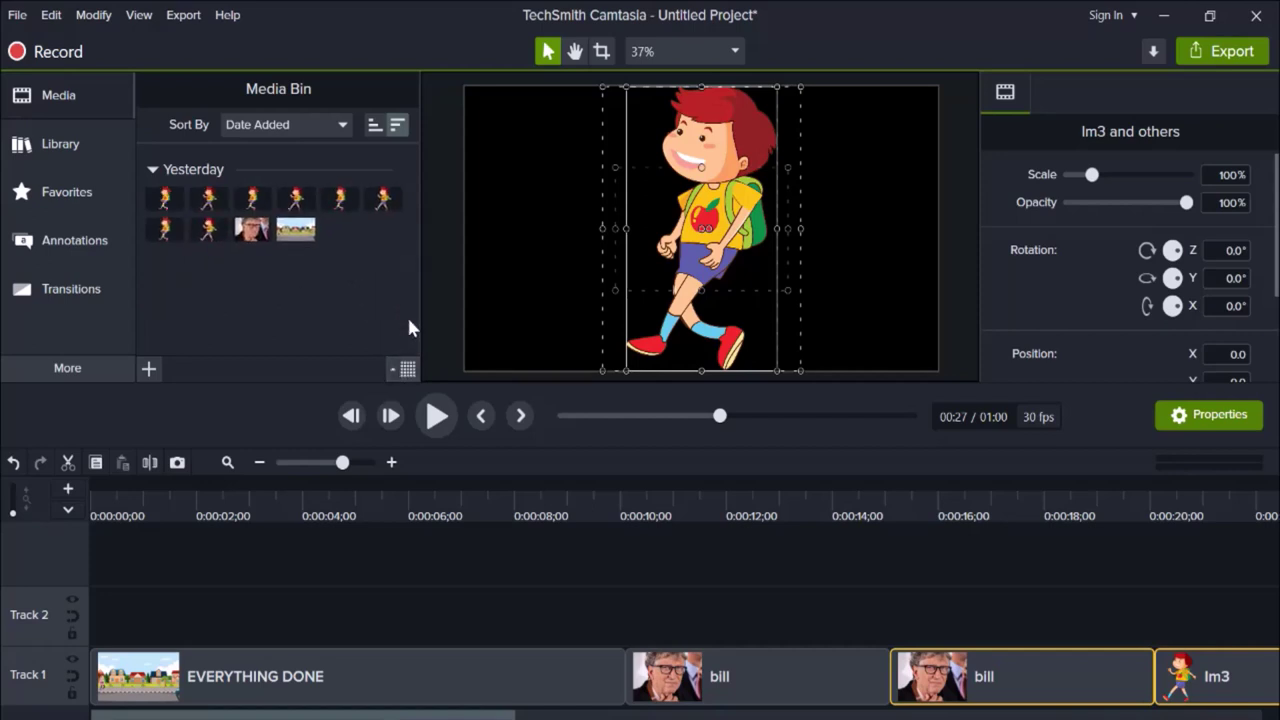
click(402, 366)
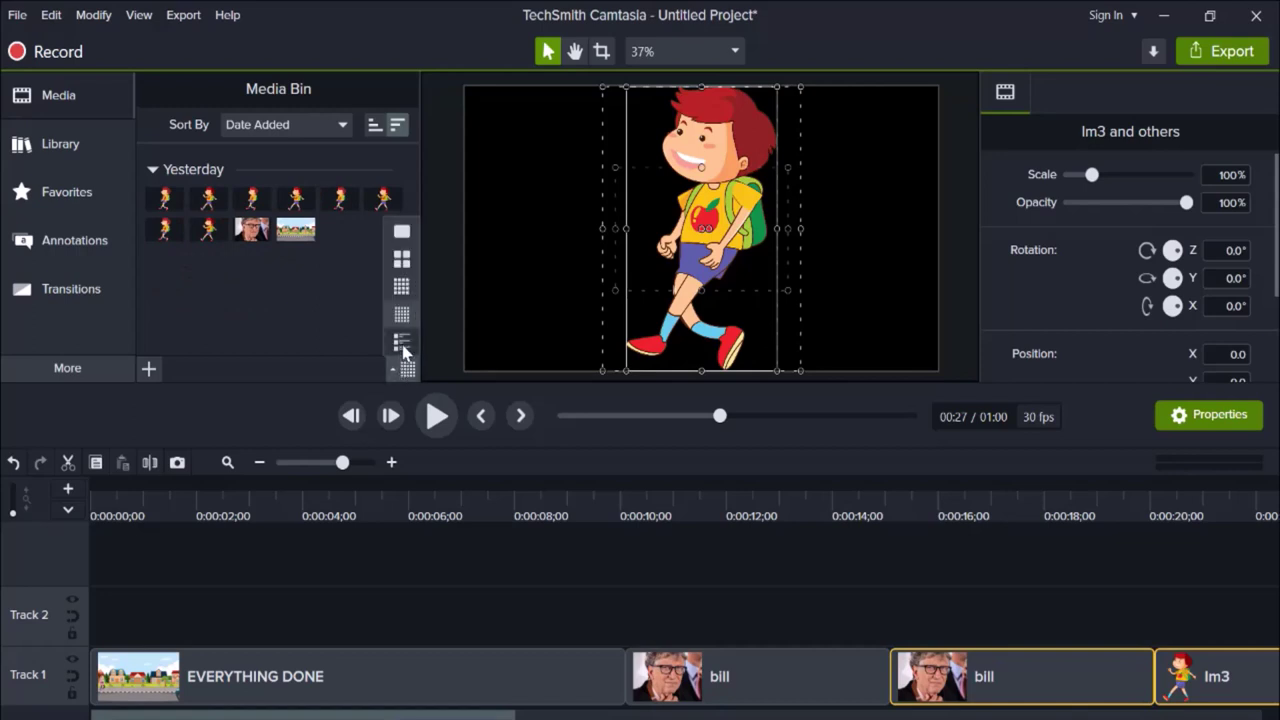
click(402, 342)
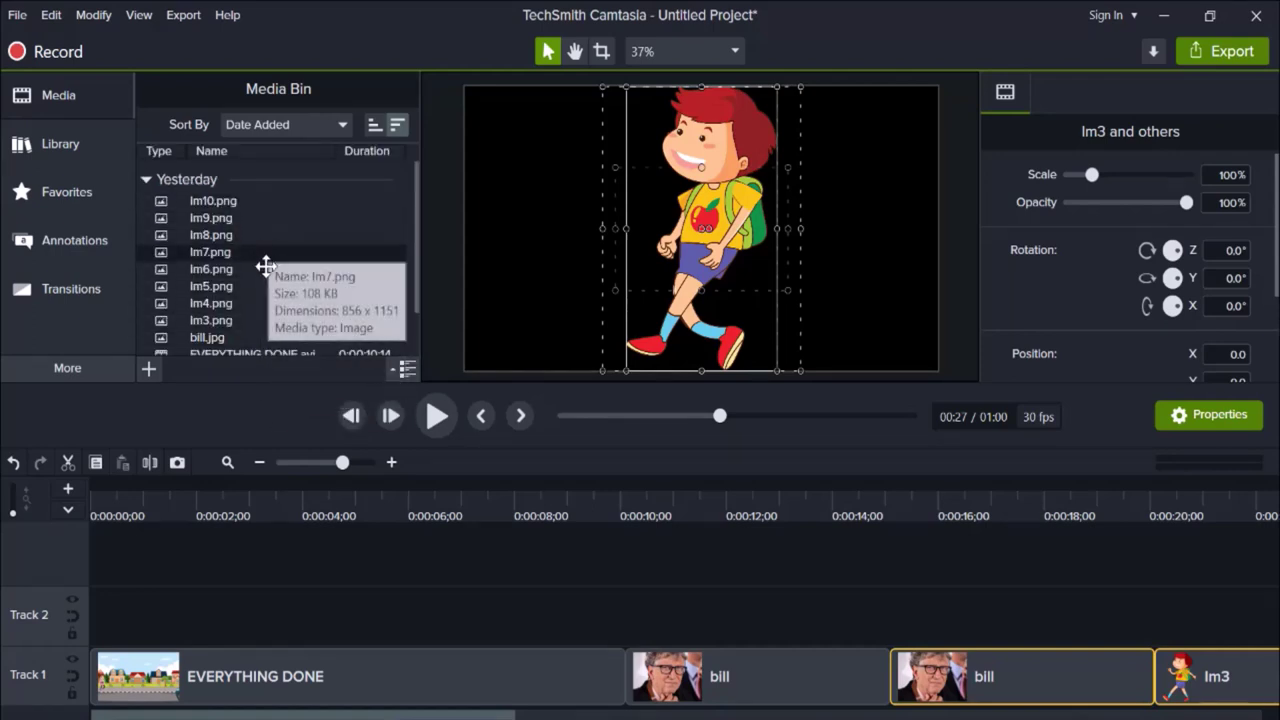
scroll(271, 294, down, 1)
scroll(271, 293, up, 1)
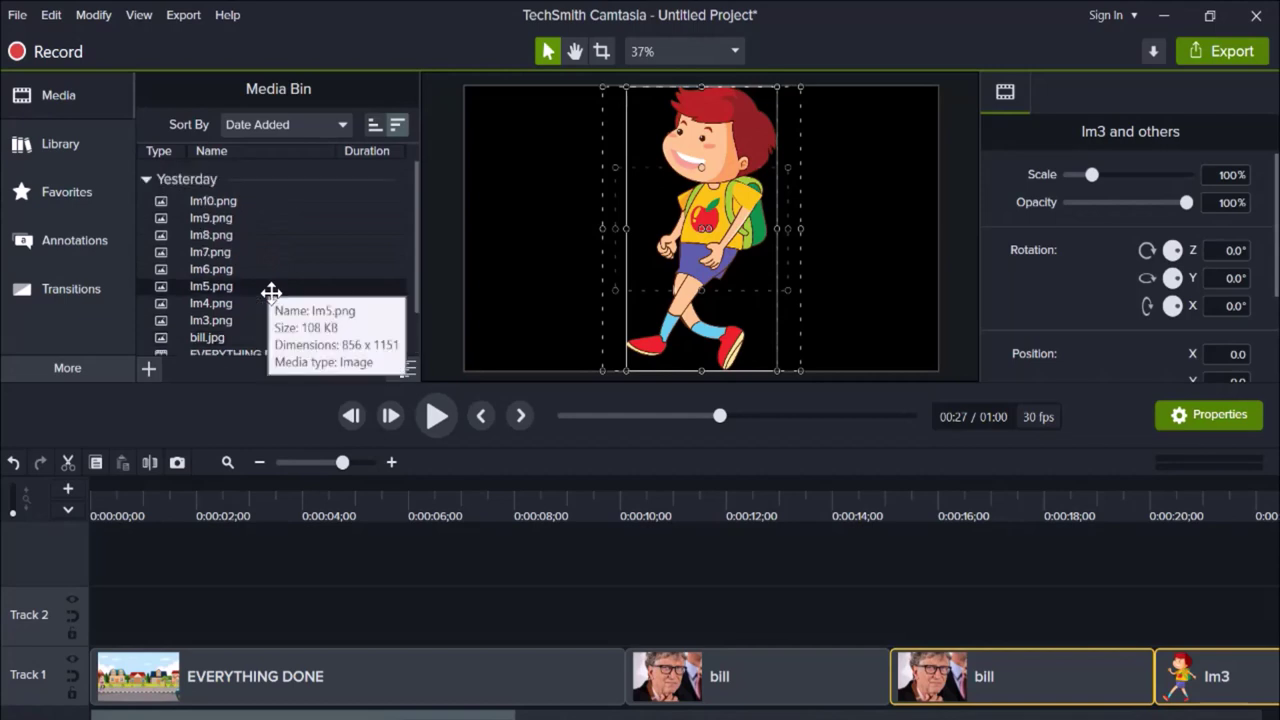
scroll(271, 294, down, 1)
Step: Return the Media Bin from the details list to the small thumbnail view with four files per row
click(406, 369)
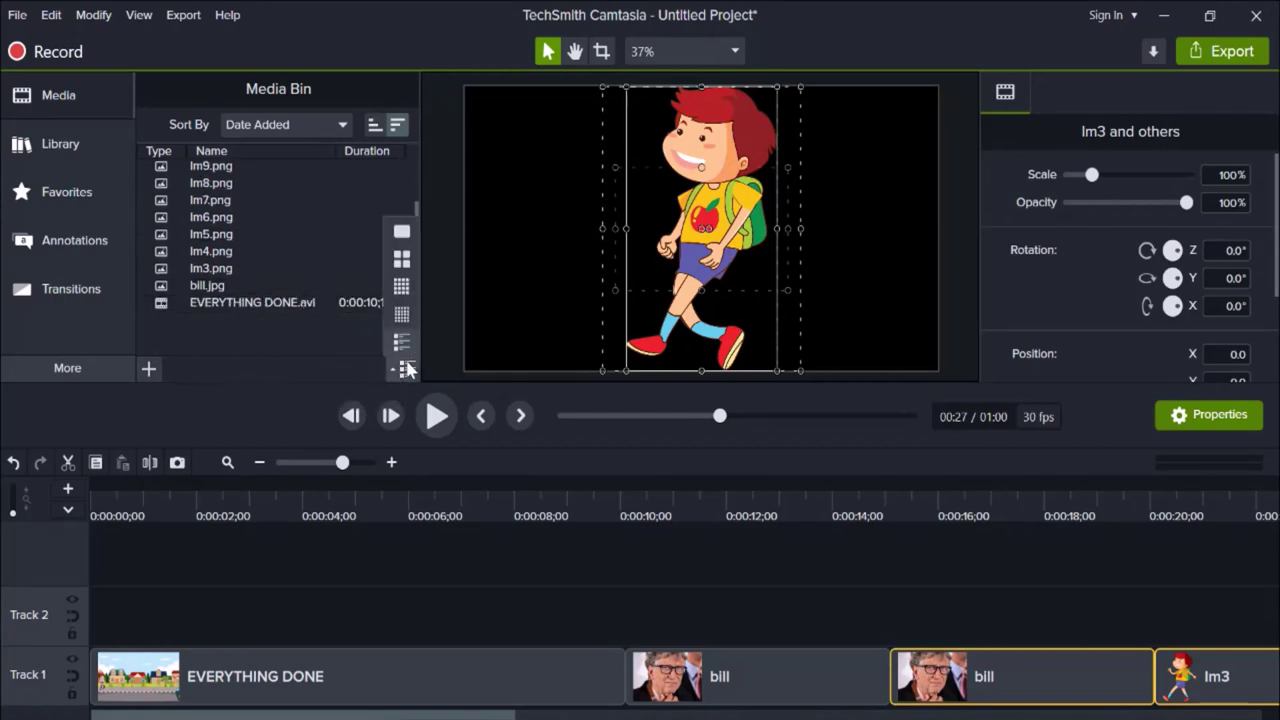
click(410, 292)
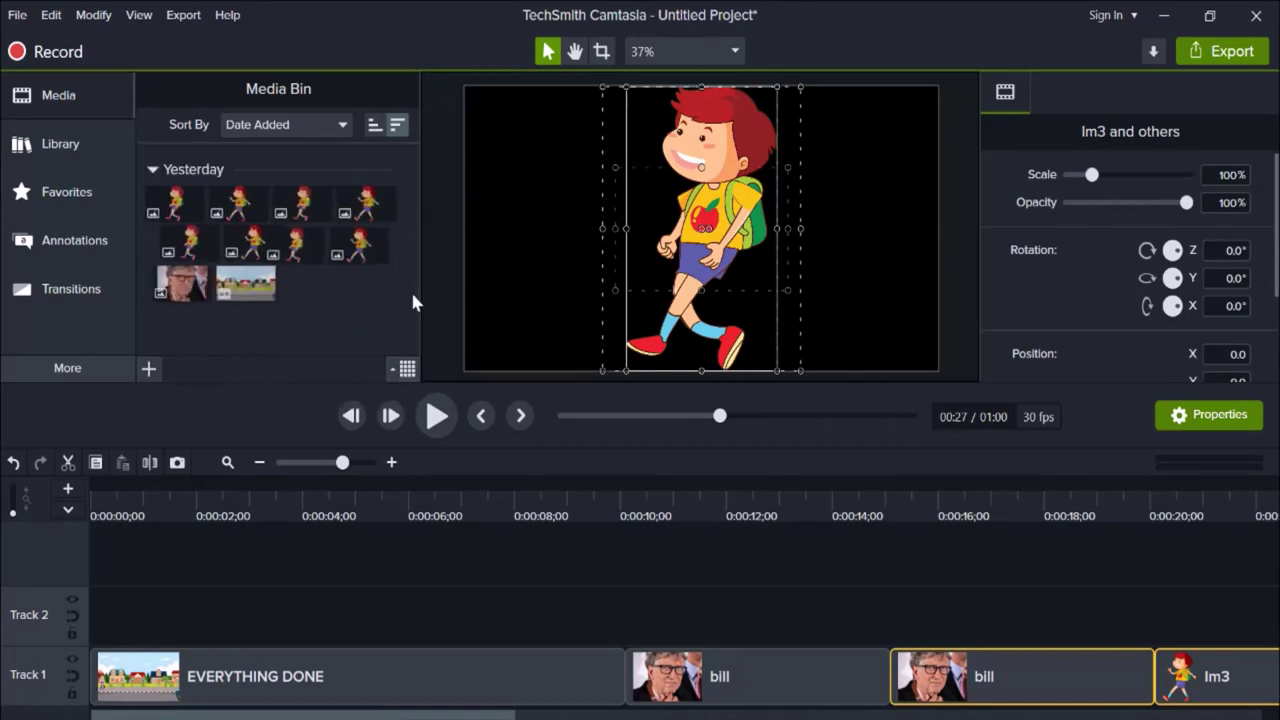